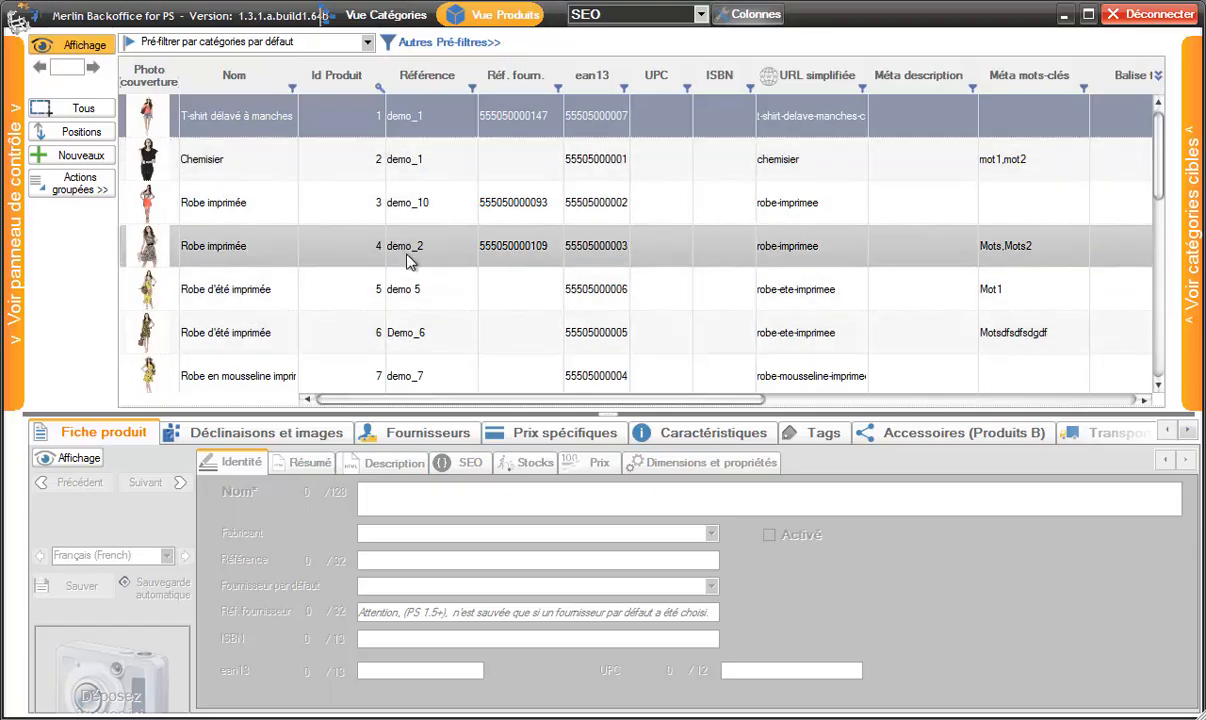
# Step: Review the SEO columns available in the product table, from the references through to the stock texts
pyautogui.moveTo(712, 400); pyautogui.dragTo(816, 400)
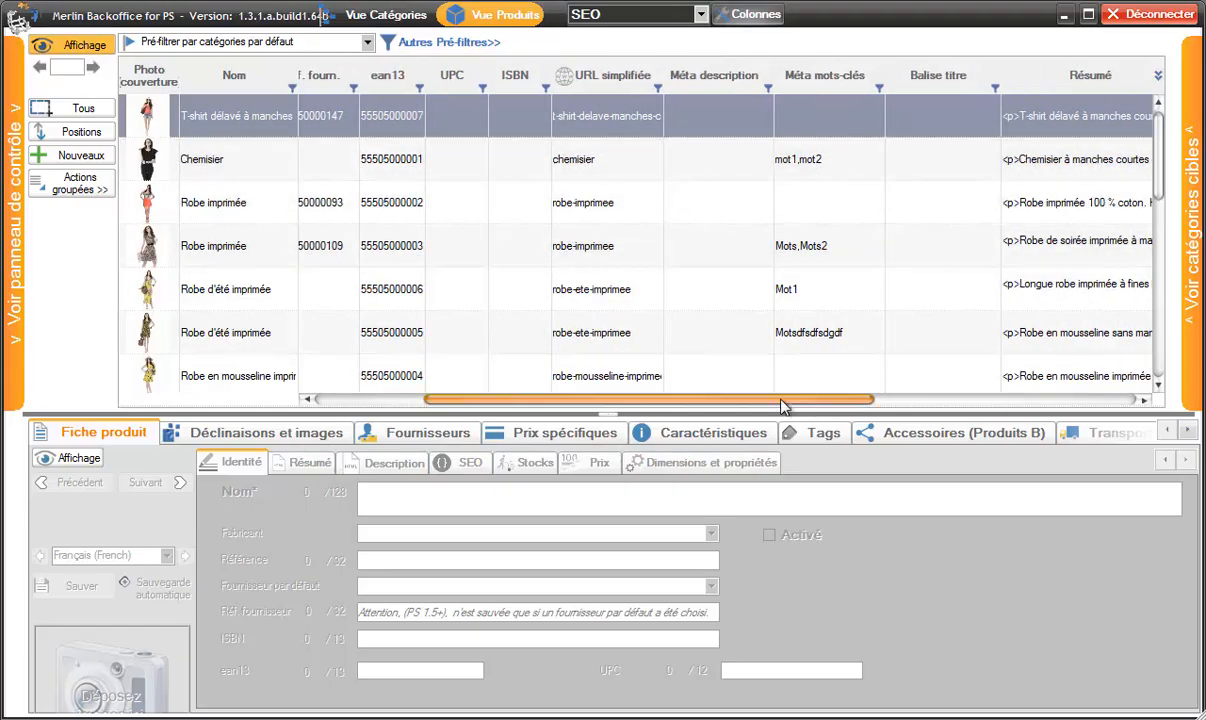
pyautogui.moveTo(782, 407); pyautogui.dragTo(940, 380)
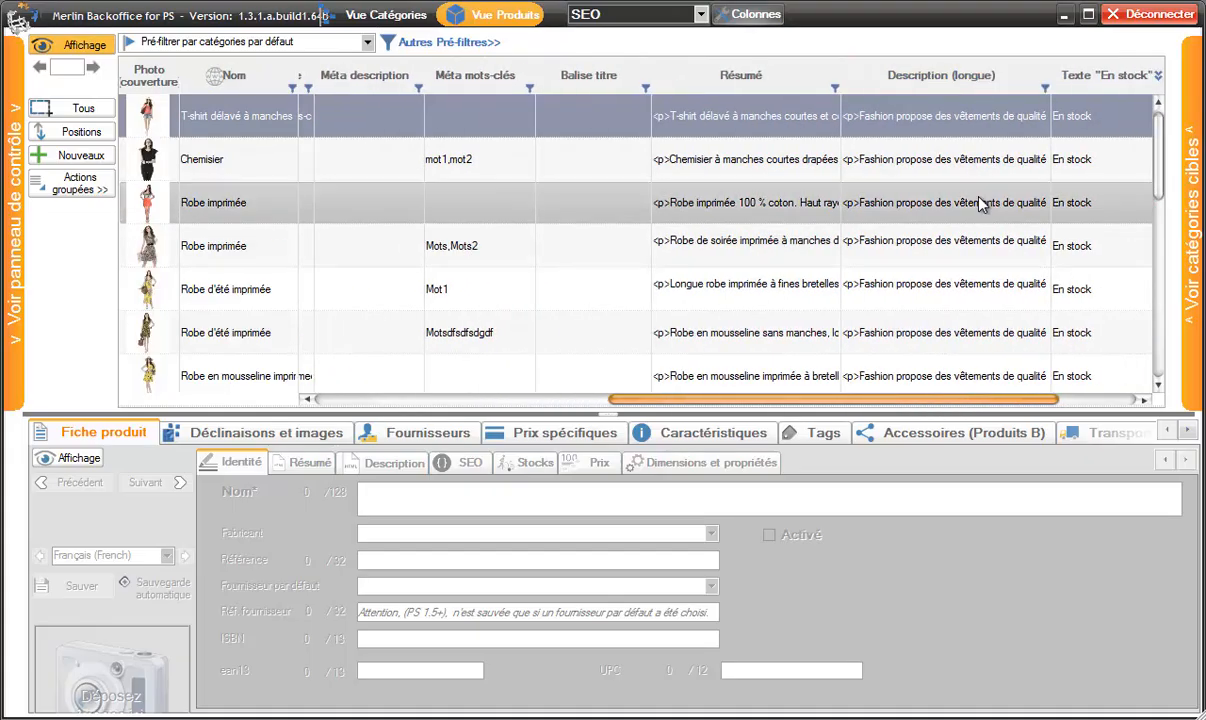
pyautogui.hscroll(3, 975, 230)
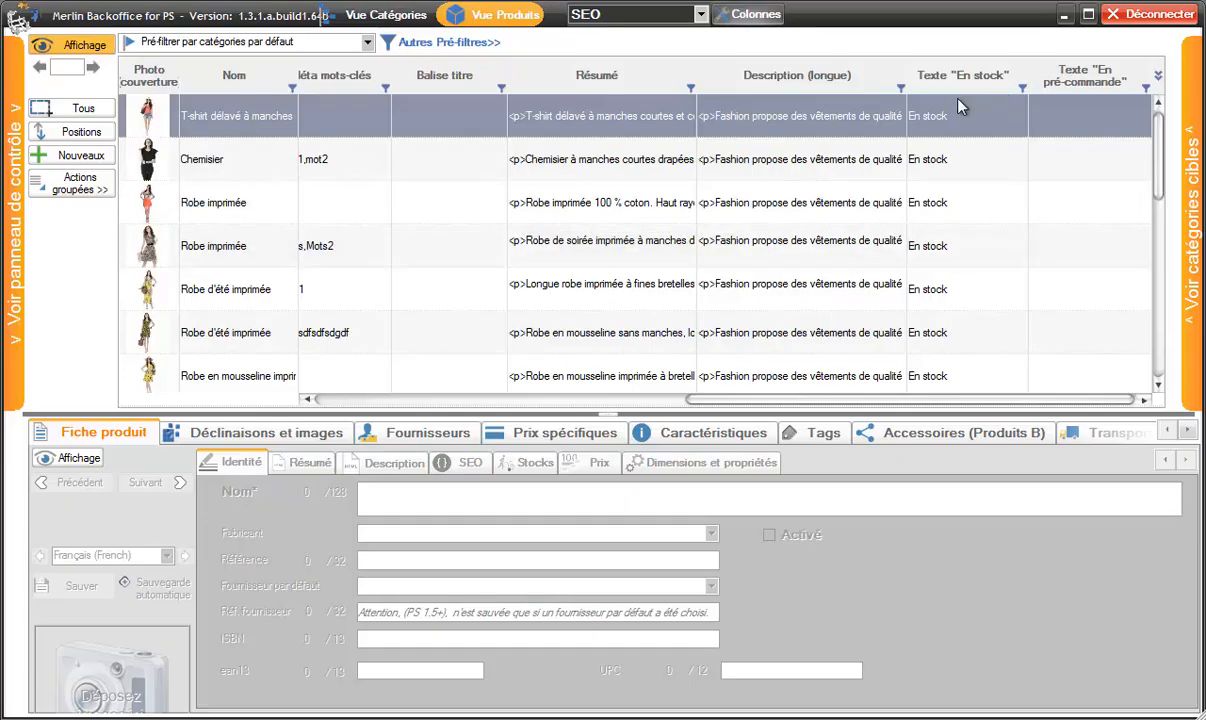
pyautogui.moveTo(952, 408); pyautogui.dragTo(558, 397)
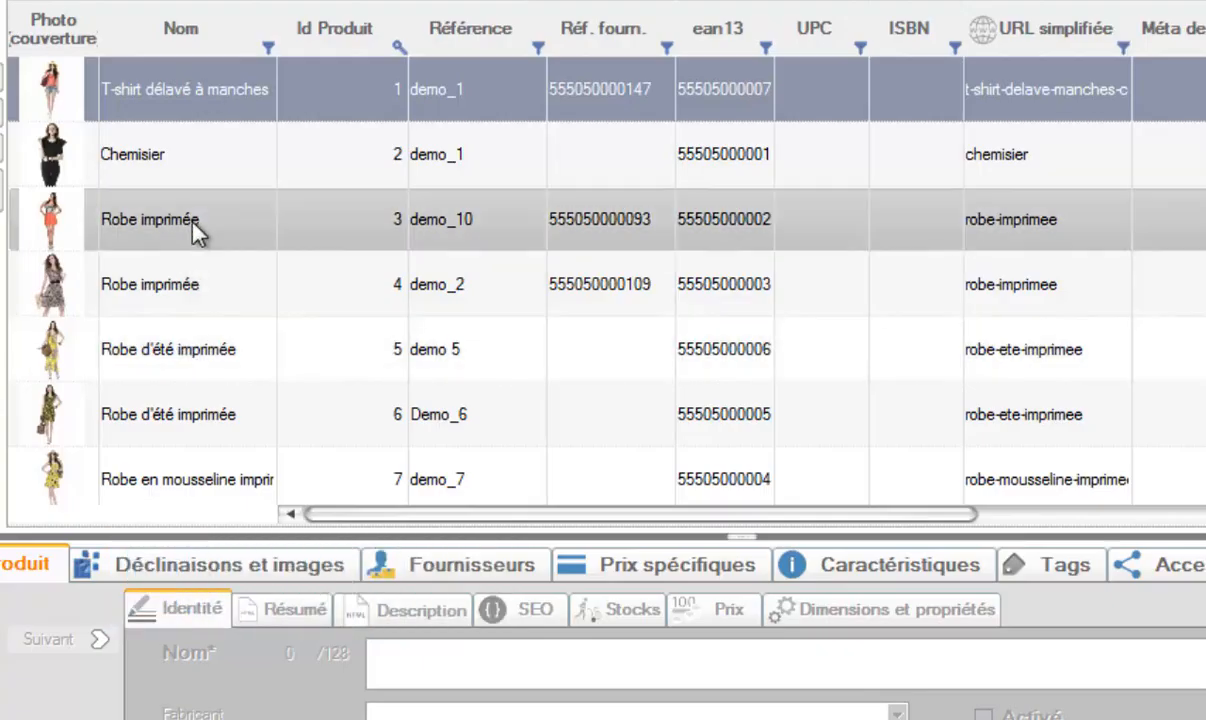
# Step: Open MagicEdit for the entire Nom column to view its operations, and close it without applying any
pyautogui.rightClick(193, 224)
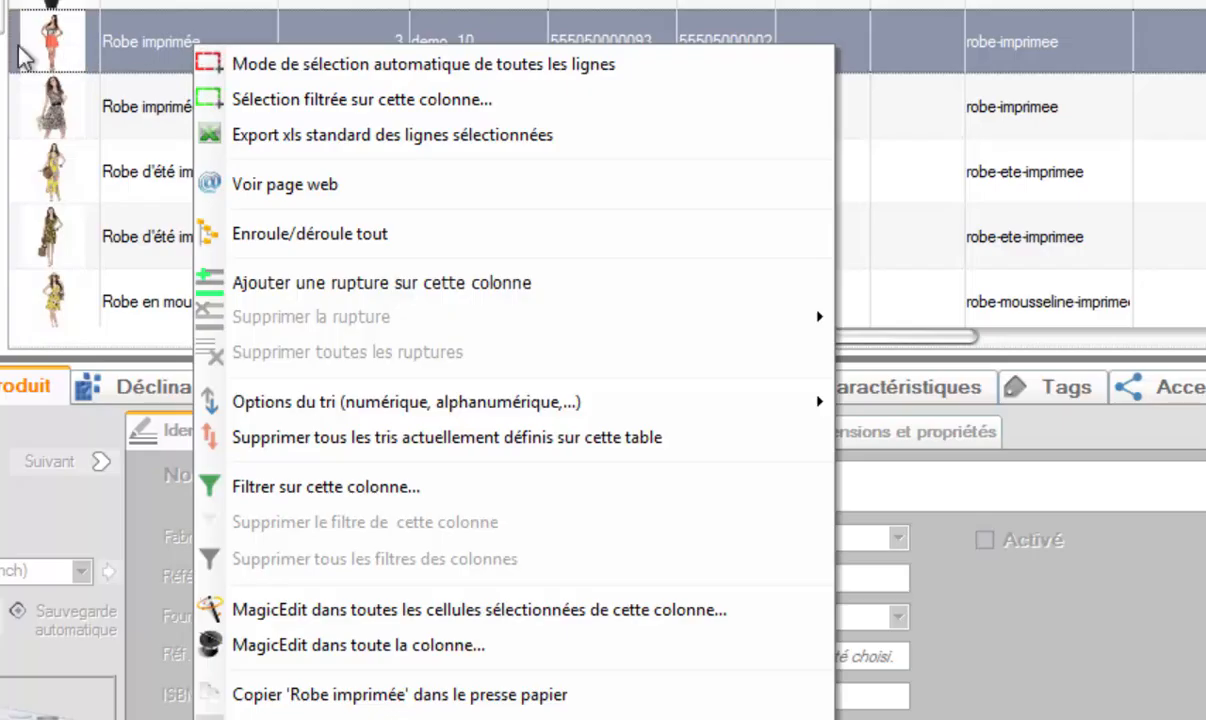
pyautogui.click(400, 646)
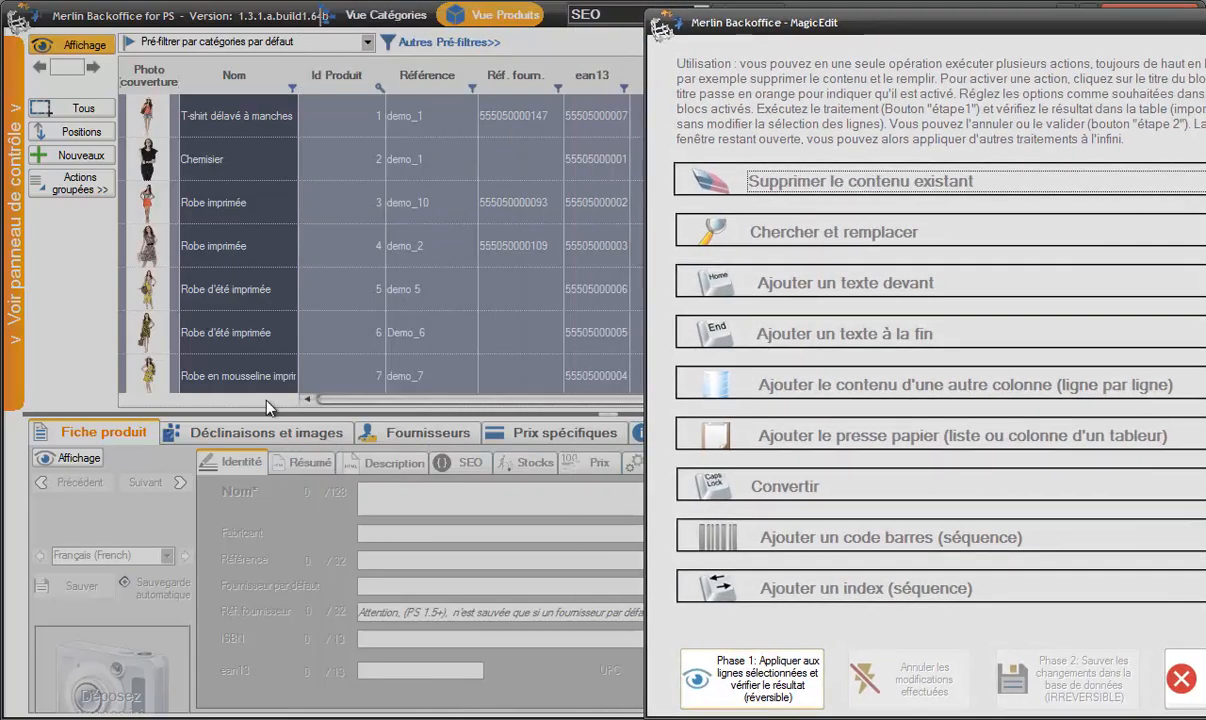
pyautogui.click(1181, 679)
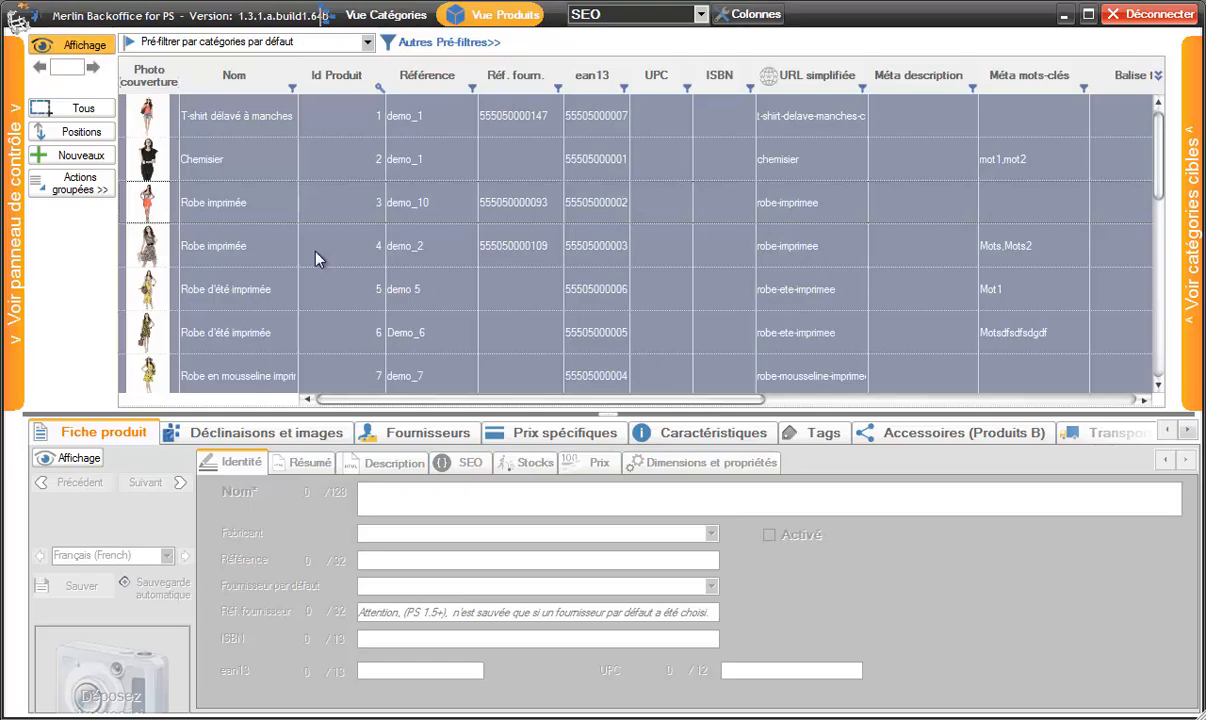
# Step: Select the four dresses with product IDs 3 to 6 and open MagicEdit for their selected Nom cells
pyautogui.click(248, 210)
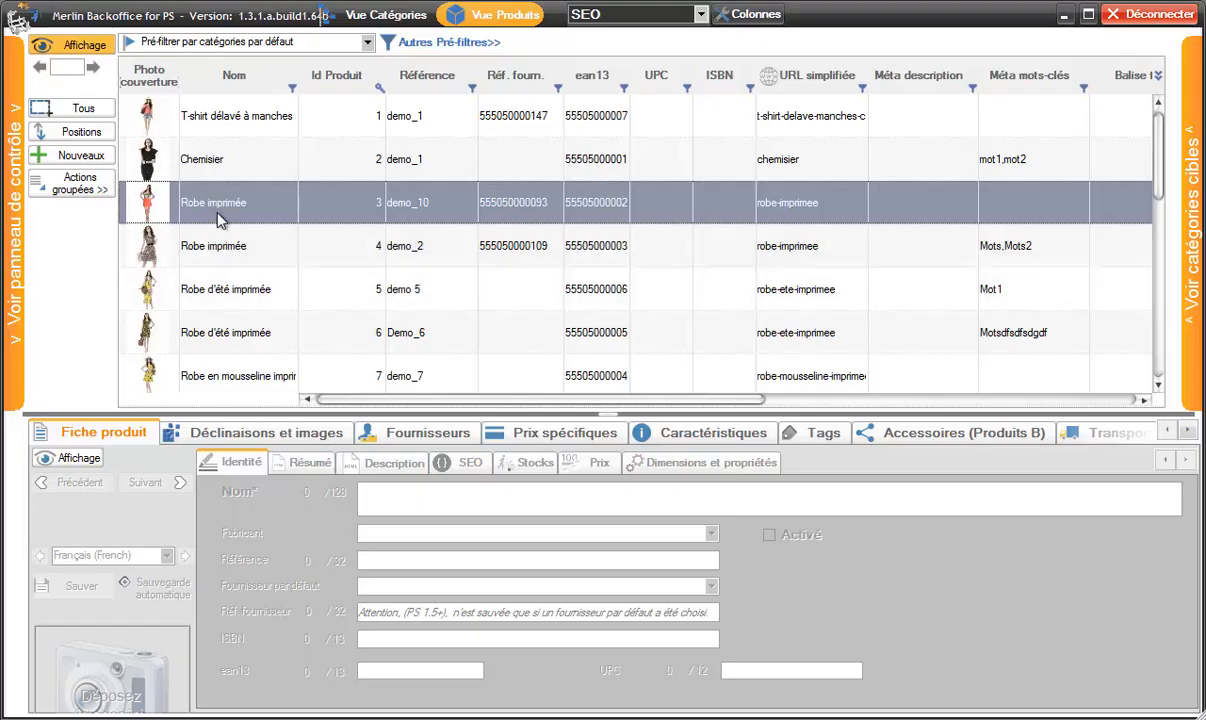
pyautogui.keyDown('shift'); pyautogui.click(240, 340); pyautogui.keyUp('shift')
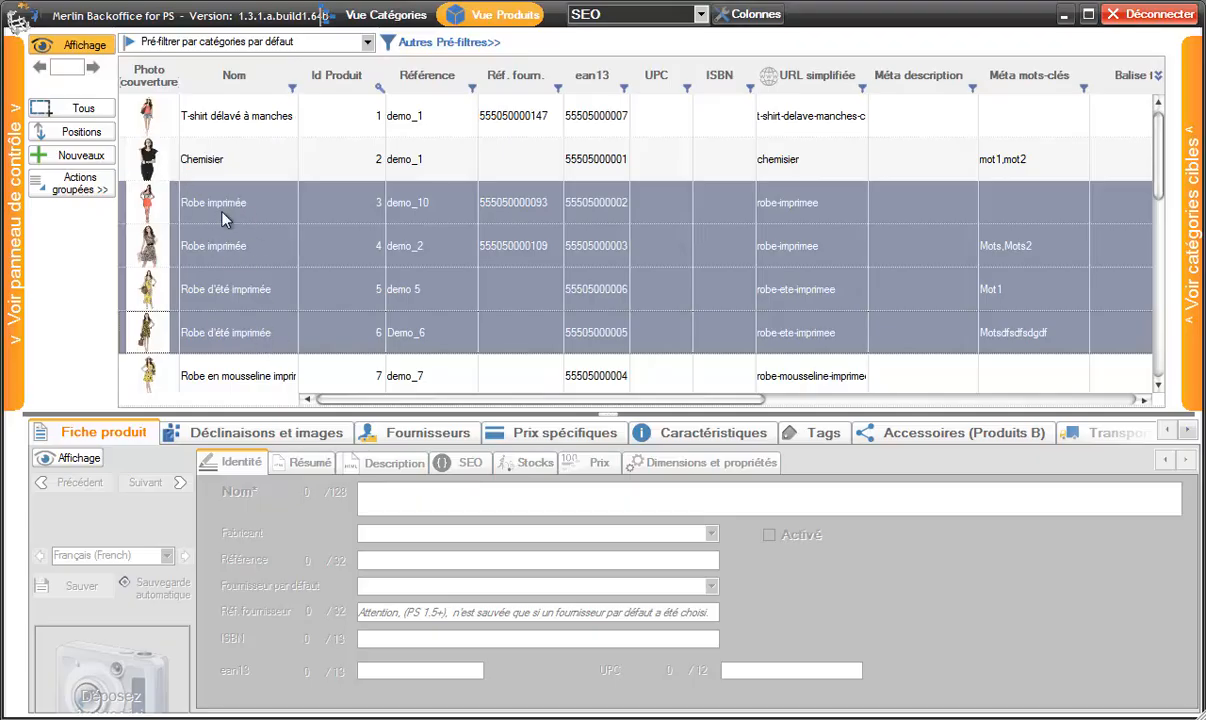
pyautogui.rightClick(213, 245)
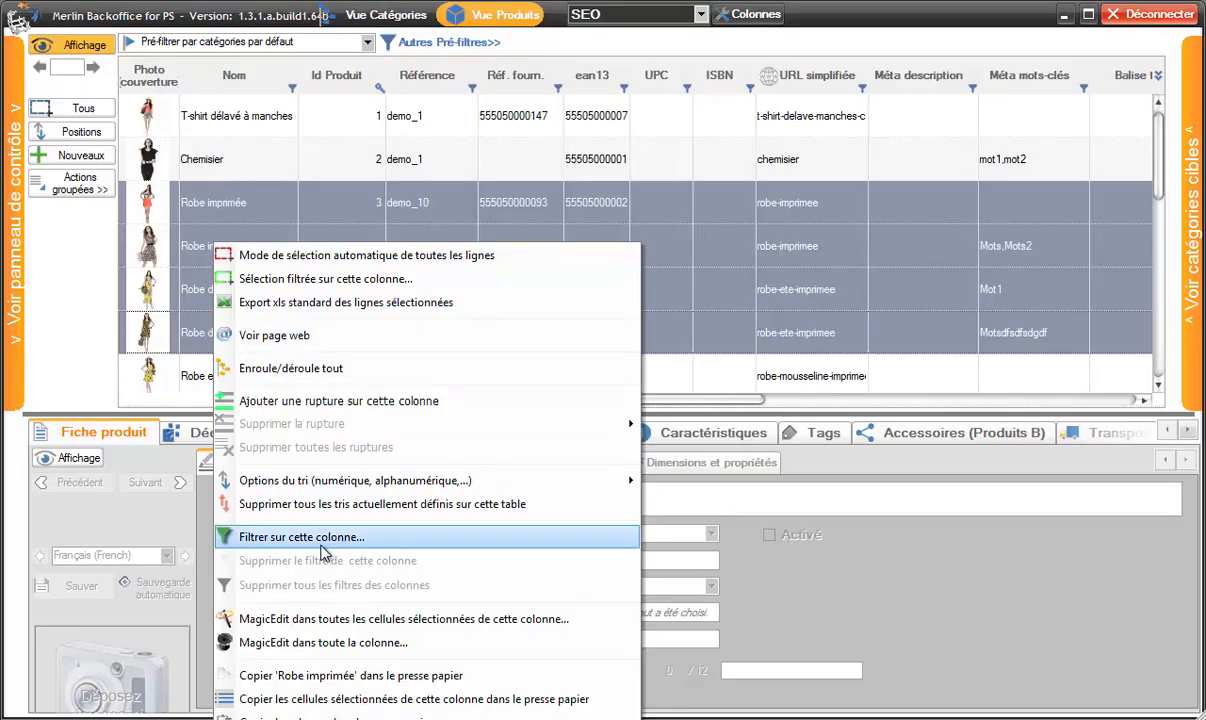
pyautogui.click(290, 621)
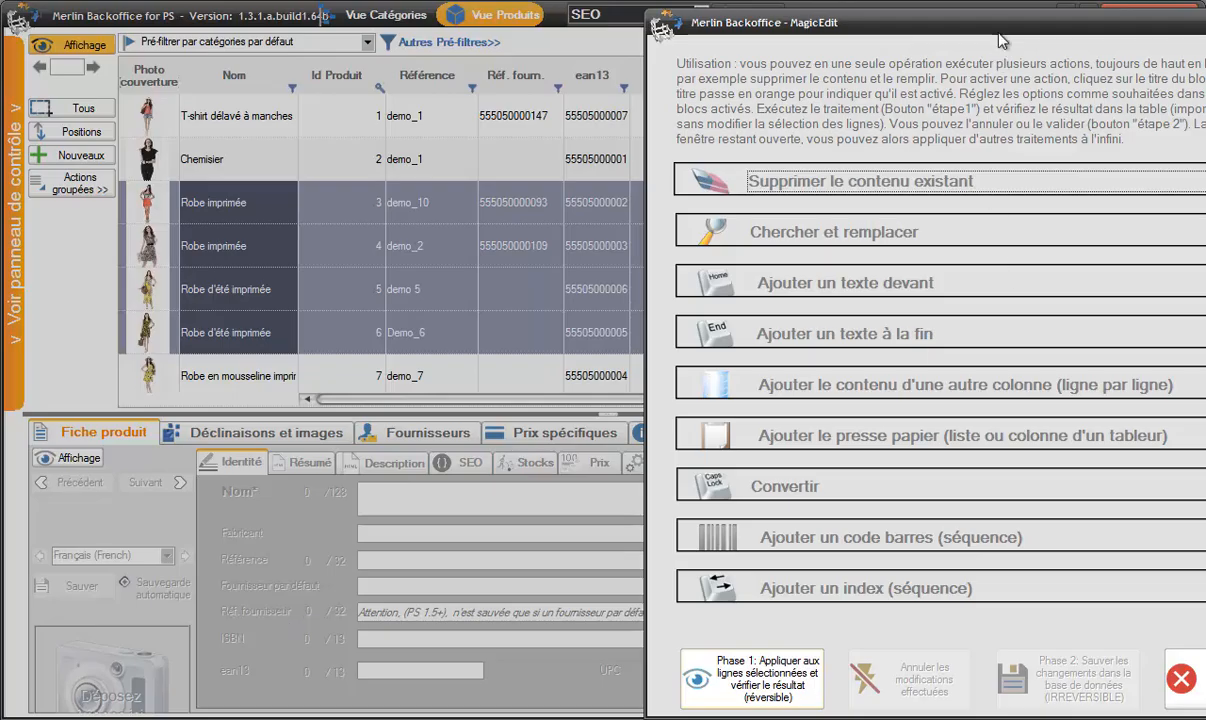
pyautogui.moveTo(1000, 35); pyautogui.dragTo(803, 30)
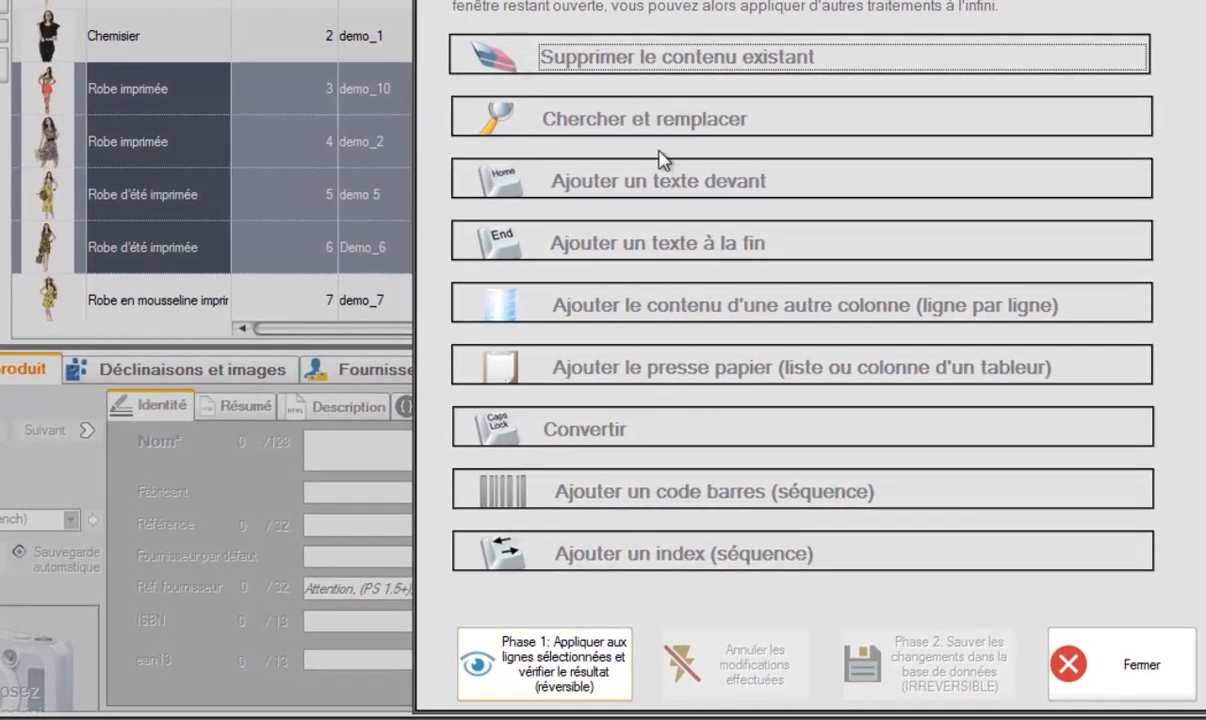
# Step: Examine the MagicEdit options for adding text in front, at the end, or from another column, leaving them all disabled
pyautogui.click(688, 192)
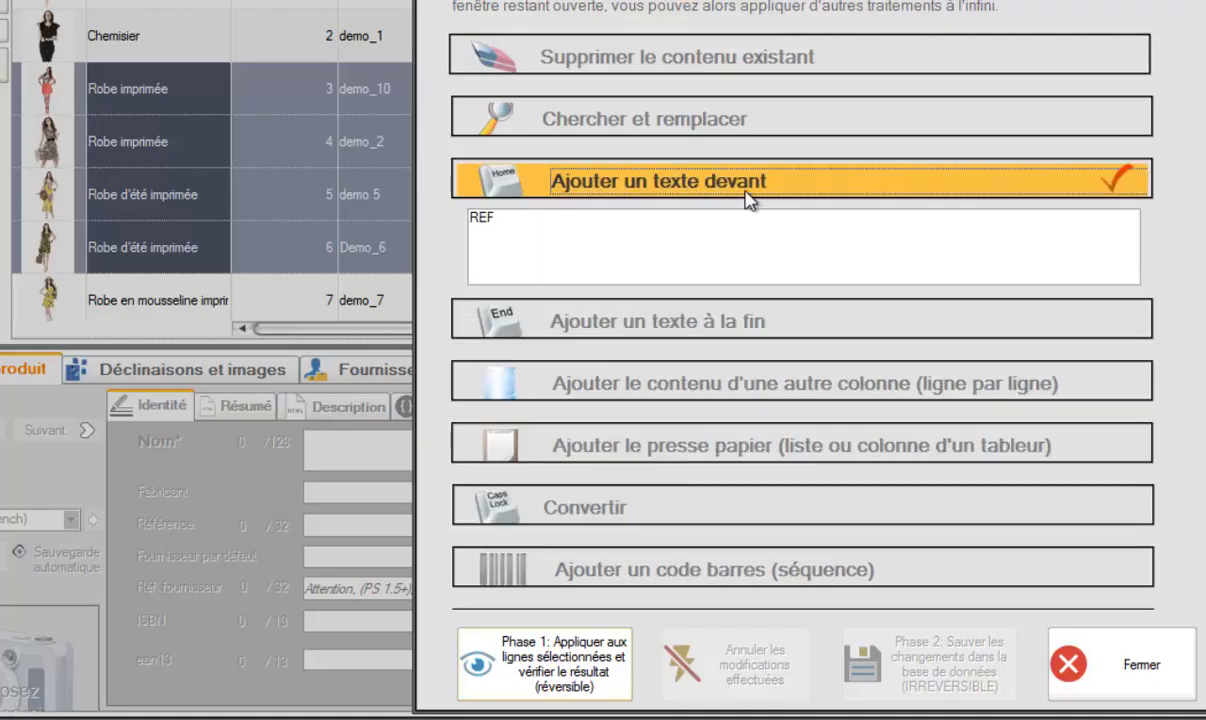
pyautogui.click(676, 170)
pyautogui.click(713, 245)
pyautogui.click(712, 230)
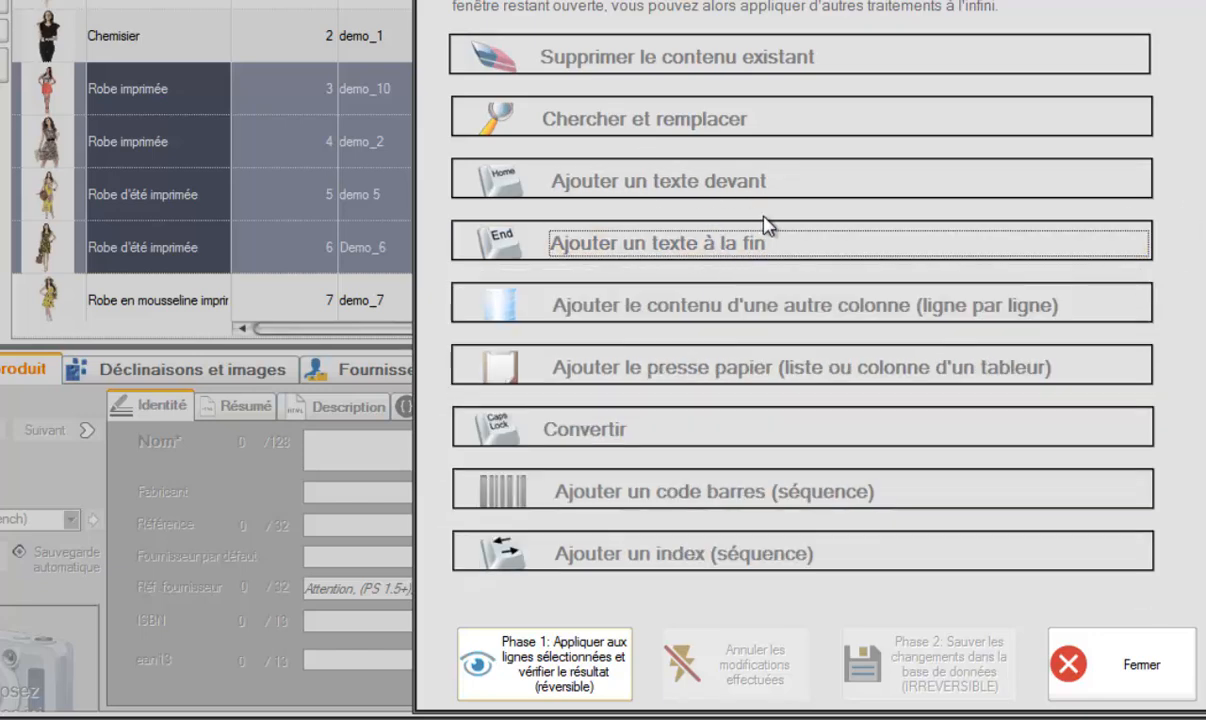
pyautogui.click(678, 172)
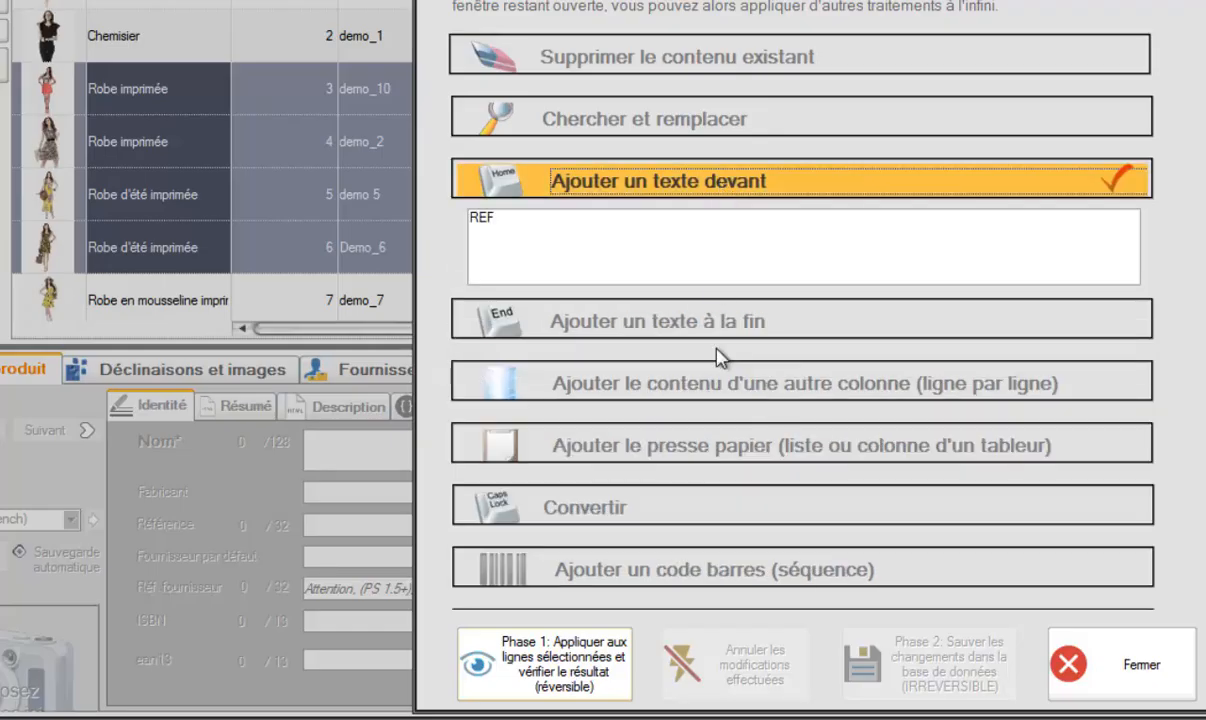
pyautogui.click(700, 383)
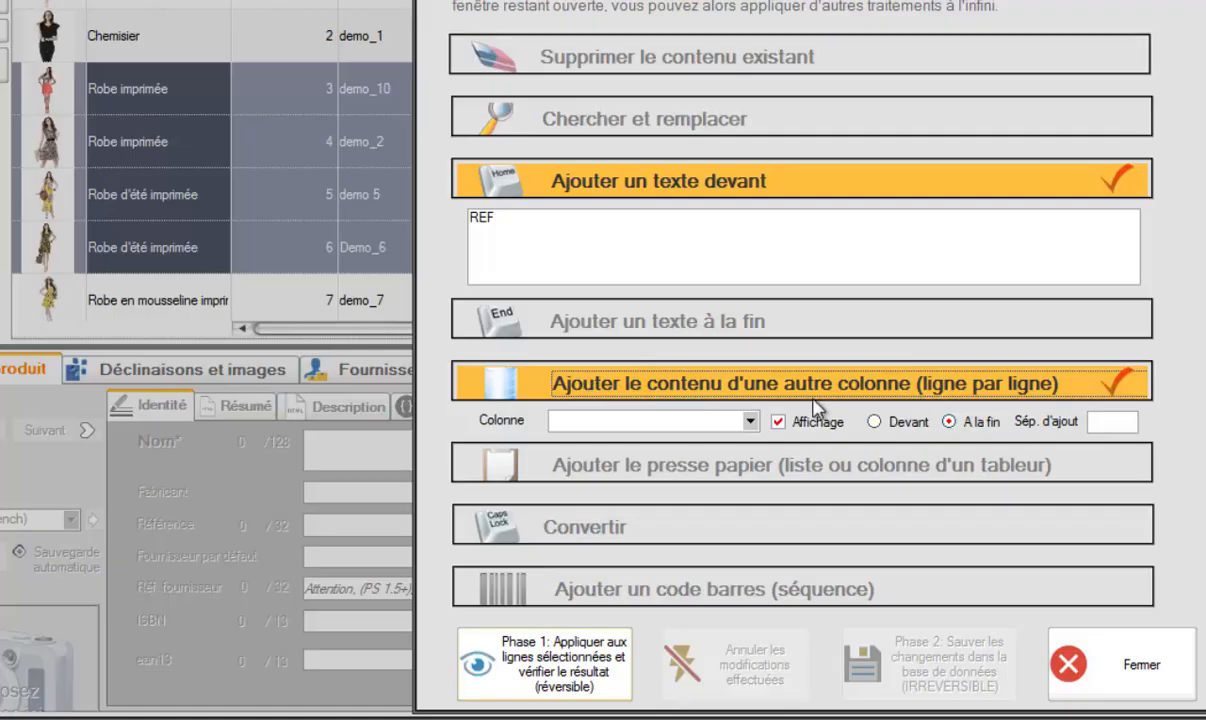
pyautogui.click(668, 388)
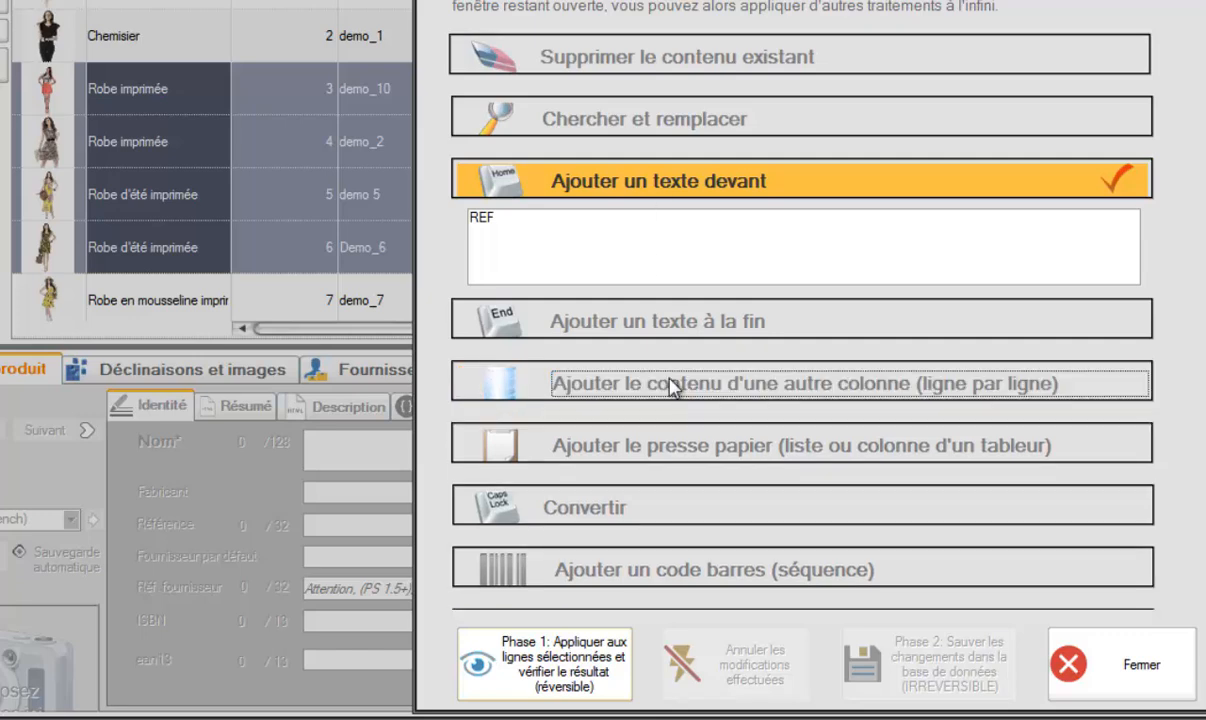
pyautogui.click(742, 188)
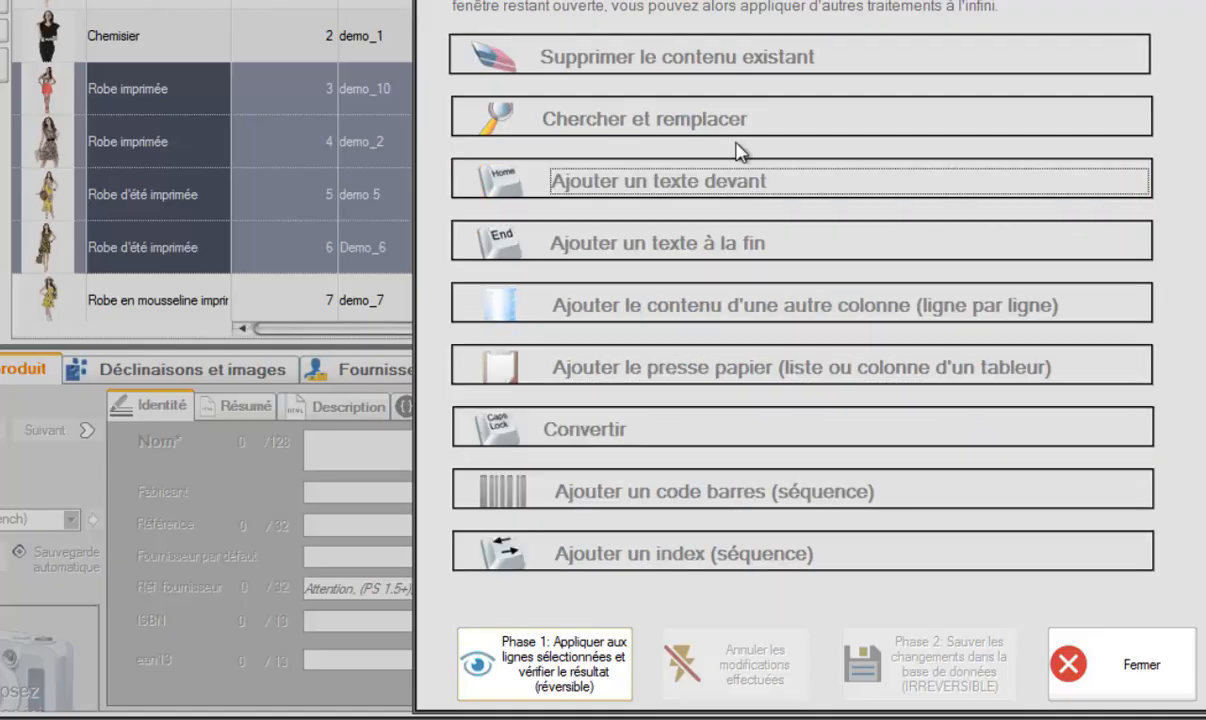
# Step: Examine the options for deleting existing content and for finding and replacing text, leaving both operations disabled
pyautogui.click(646, 60)
pyautogui.click(625, 422)
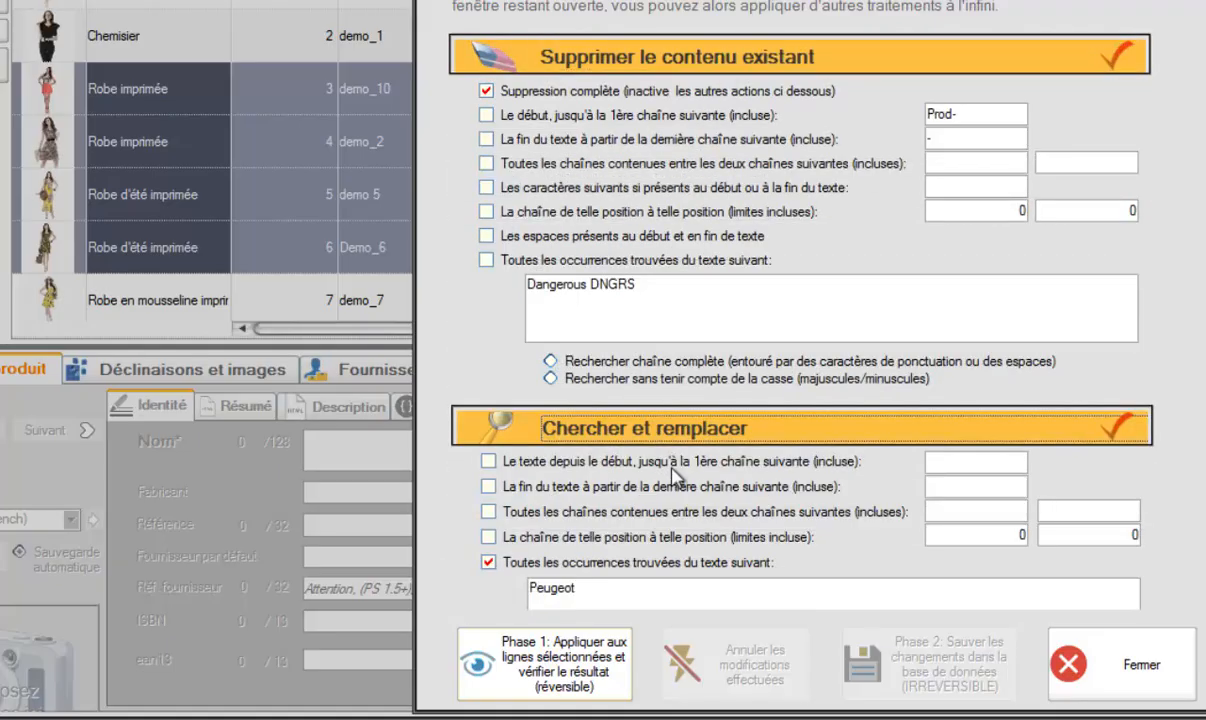
pyautogui.scroll(-10, 750, 340)
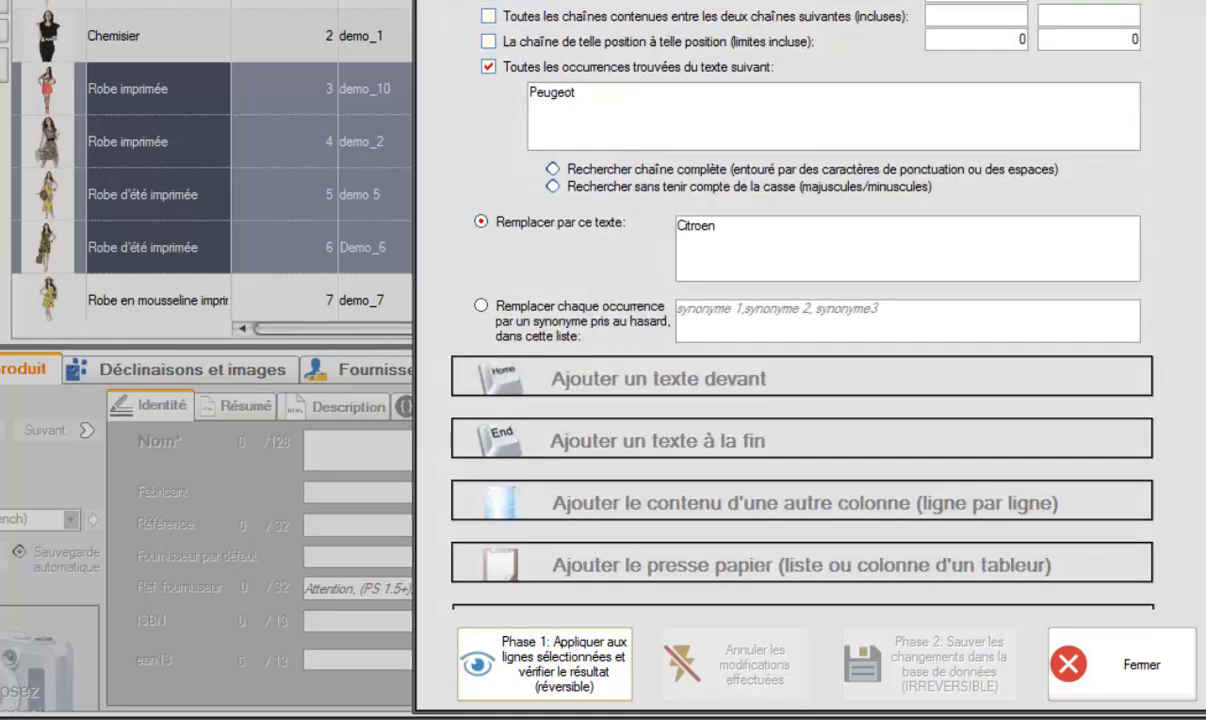
pyautogui.click(745, 330)
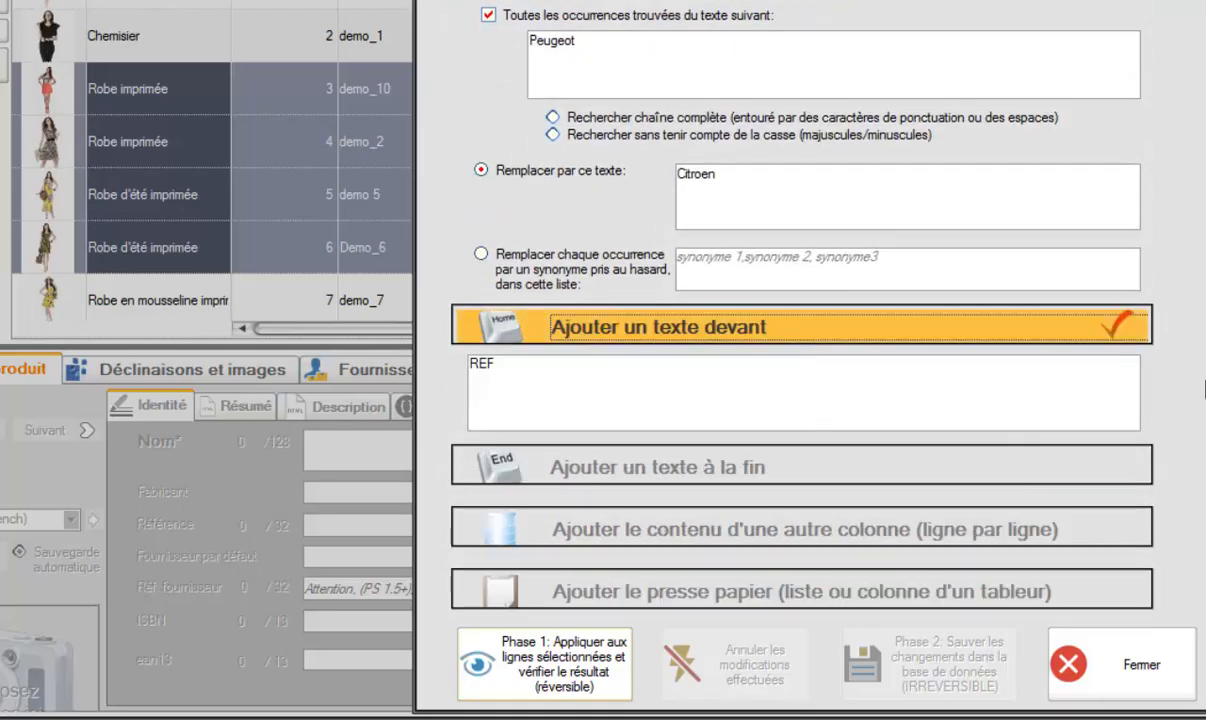
pyautogui.click(934, 330)
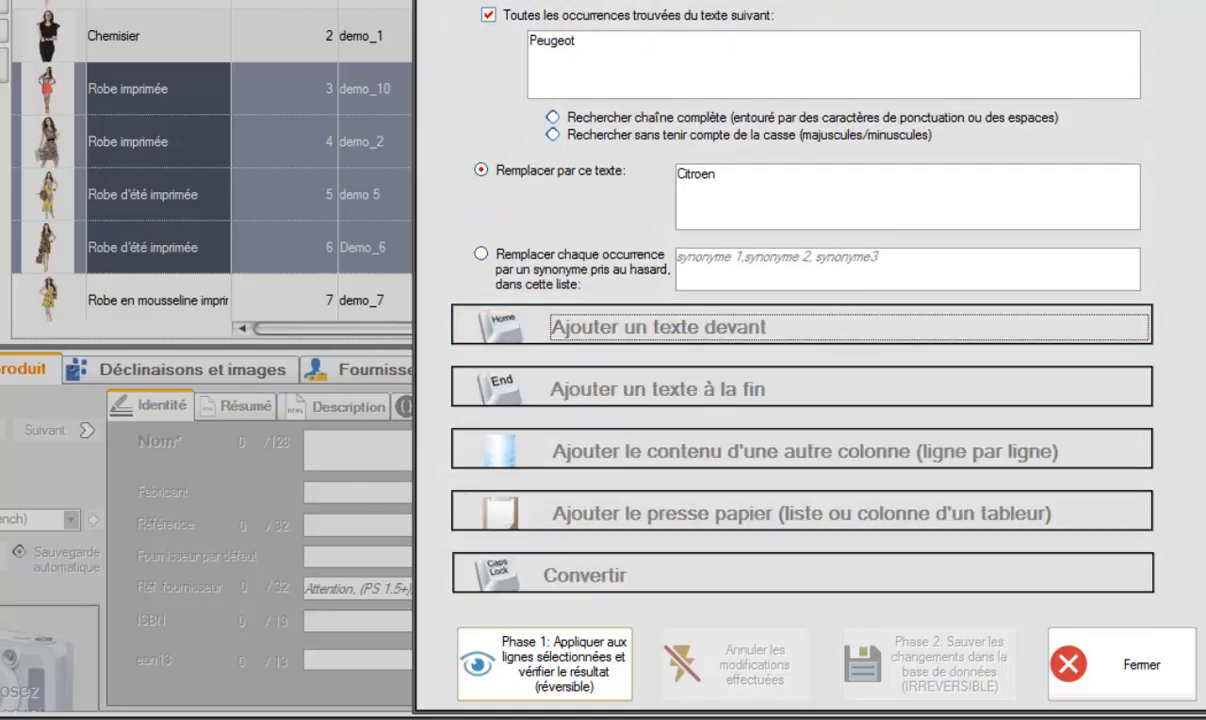
pyautogui.scroll(10, 885, 423)
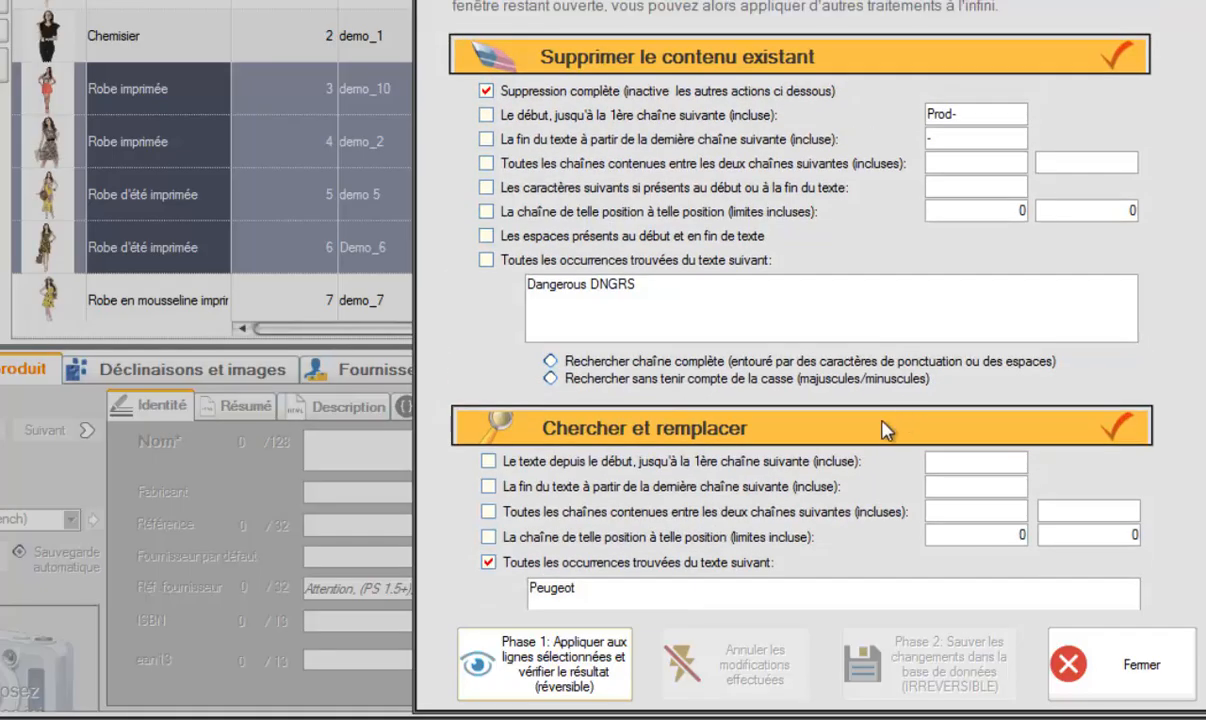
pyautogui.click(885, 423)
pyautogui.click(724, 60)
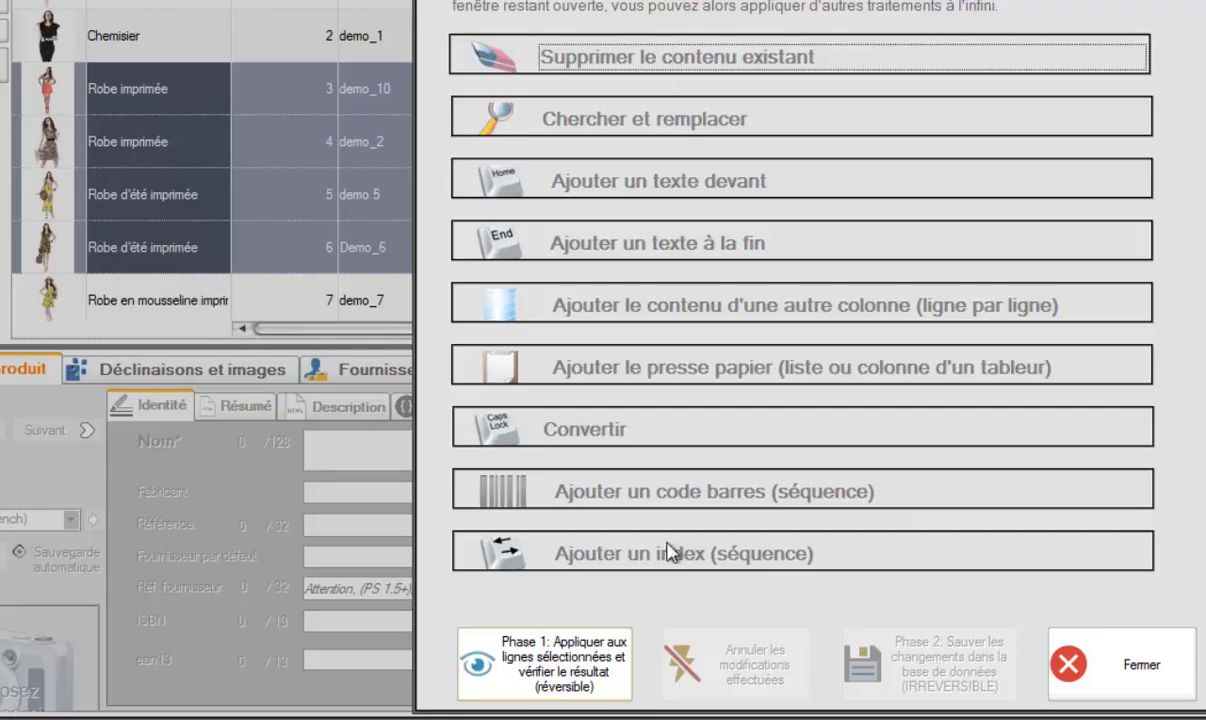
# Step: Add "by Channel" at the end of the four selected product names and apply it reversibly to check the table
pyautogui.click(670, 249)
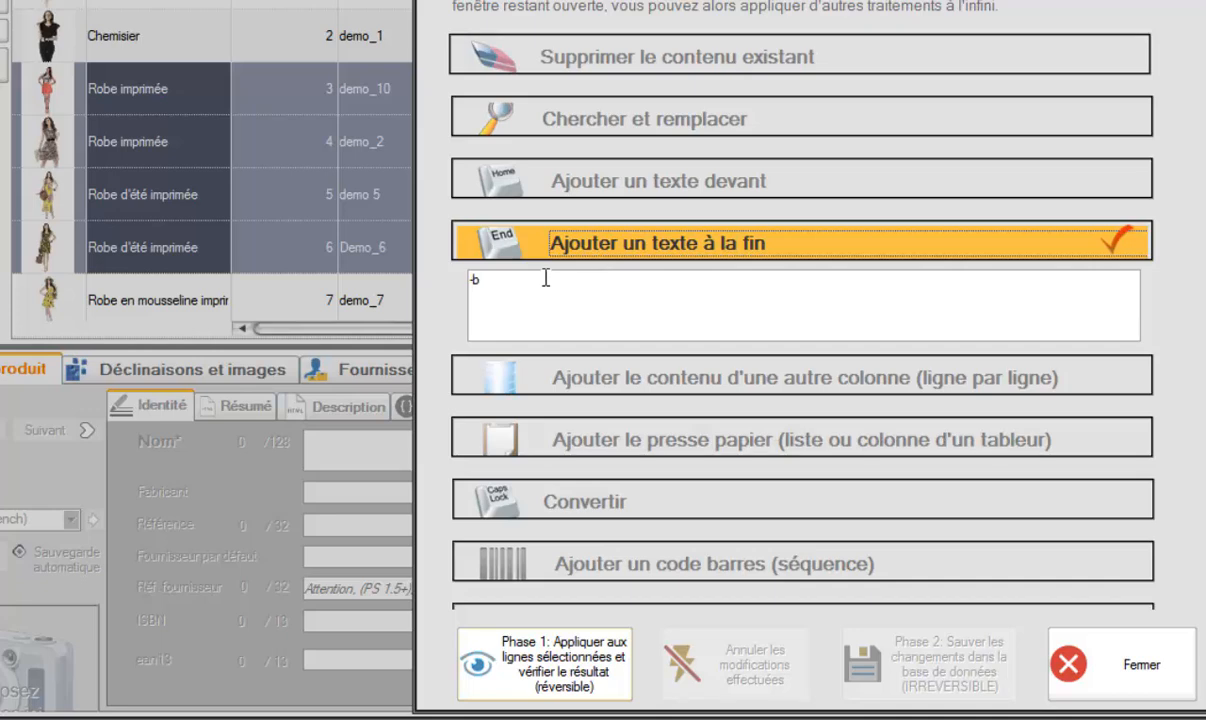
pyautogui.click(485, 280)
pyautogui.moveTo(477, 281); pyautogui.dragTo(465, 280)
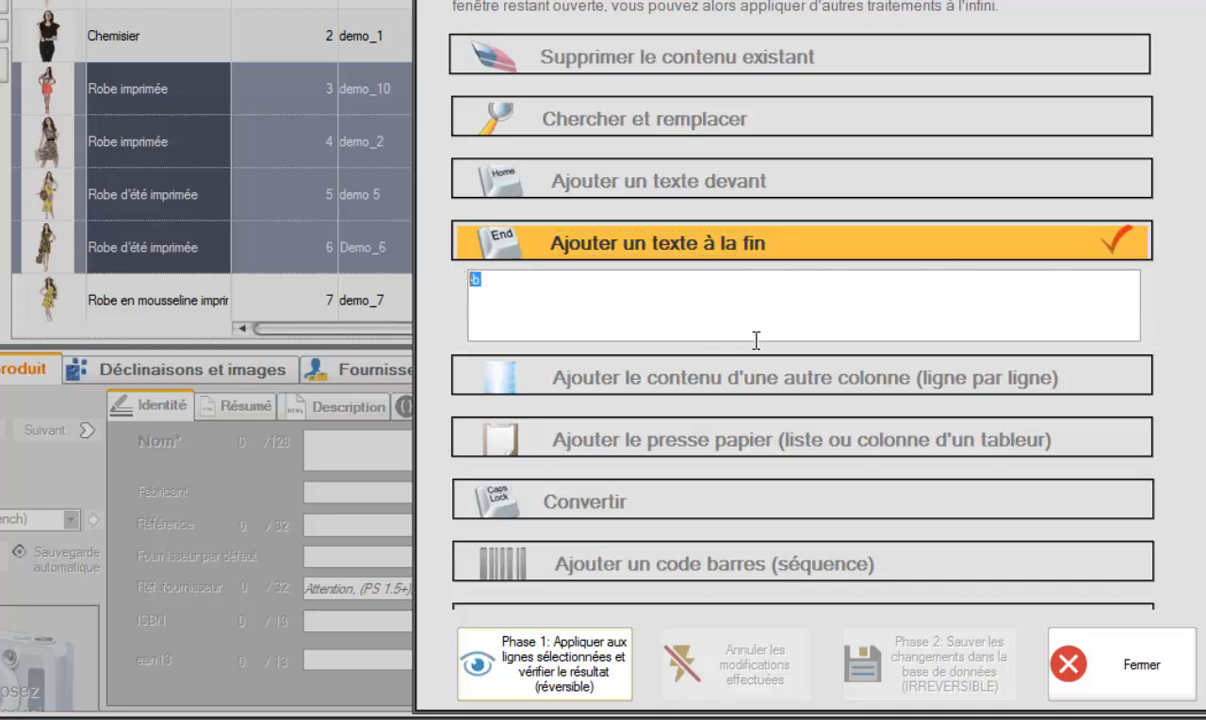
pyautogui.press('BackSpace')
pyautogui.write('by Channel')
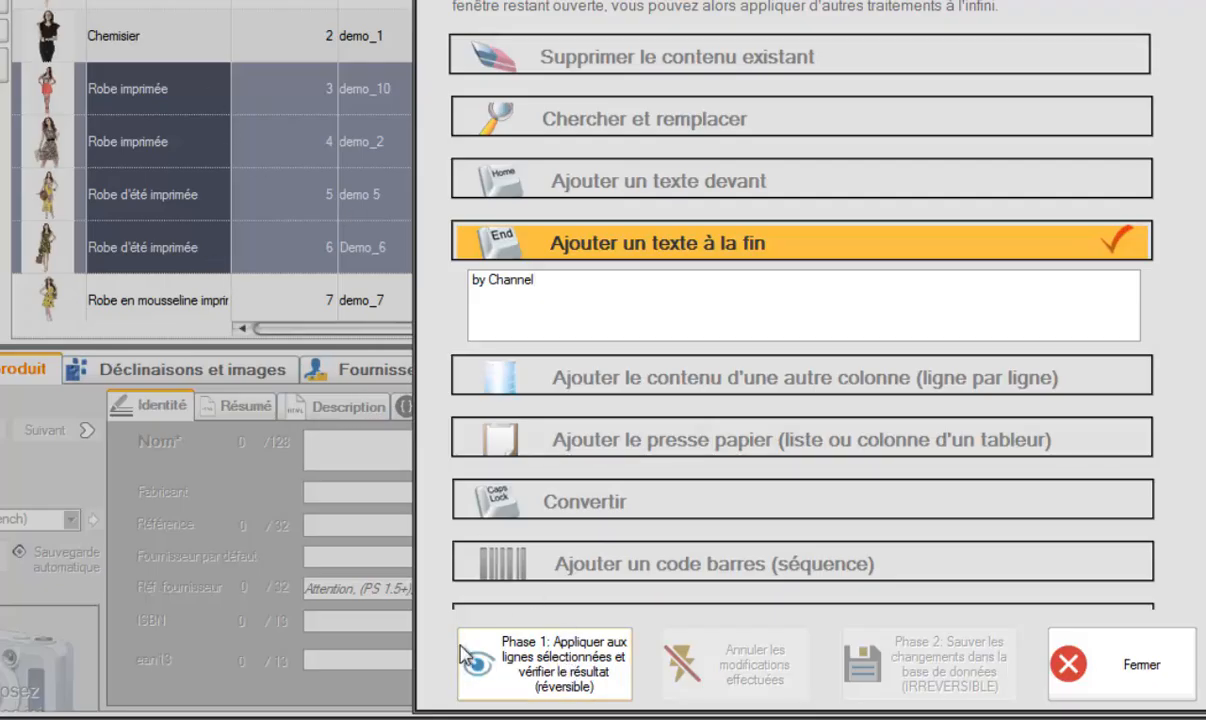
pyautogui.click(560, 678)
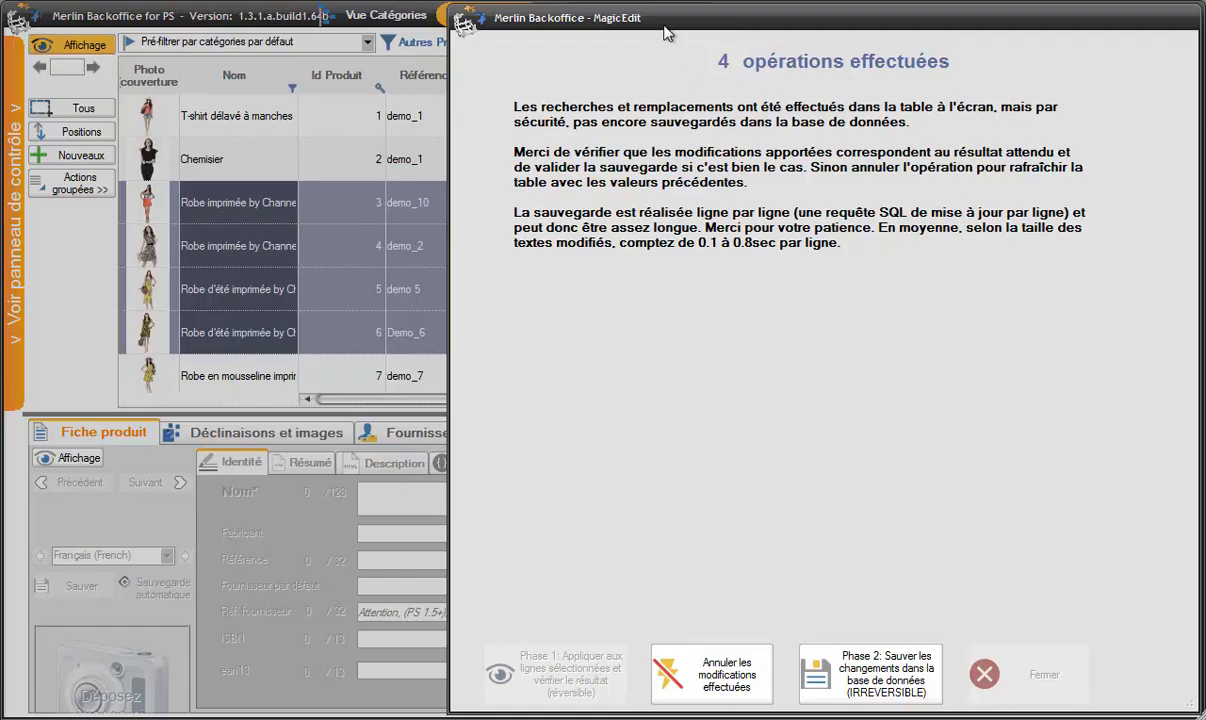
pyautogui.moveTo(667, 34); pyautogui.dragTo(838, 27)
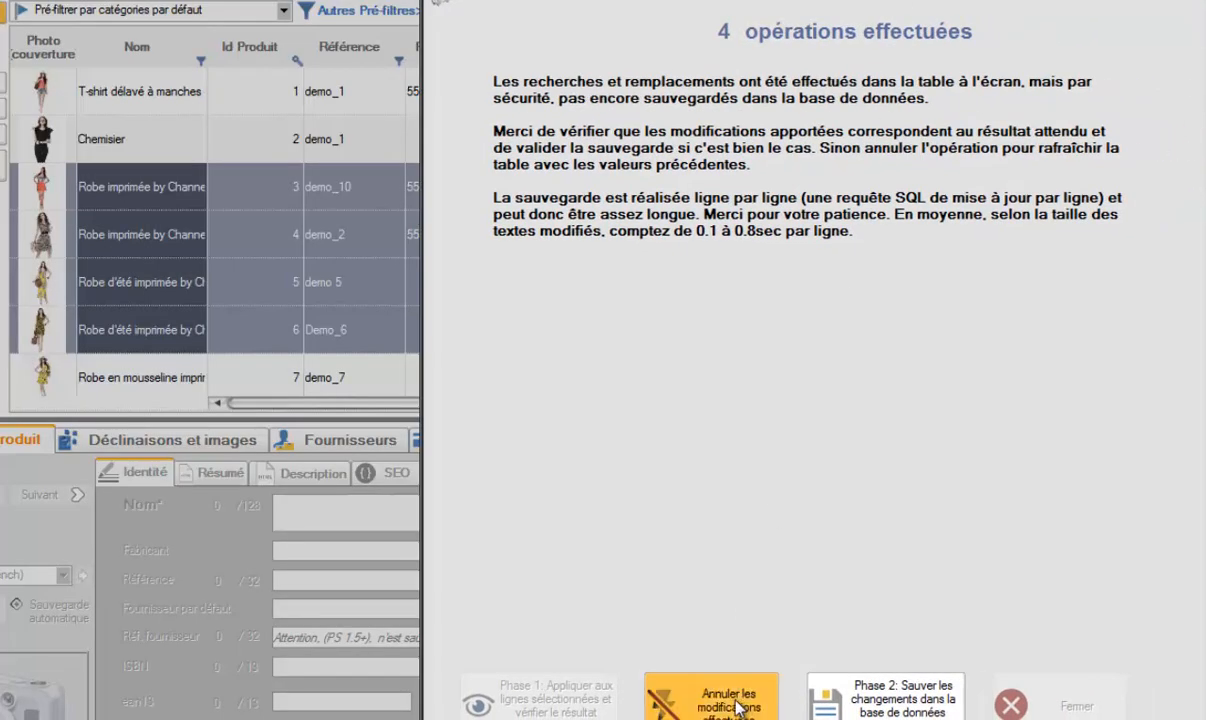
# Step: Cancel the unsaved name modifications and reapply the "by Channel" ending to the selected products
pyautogui.click(705, 692)
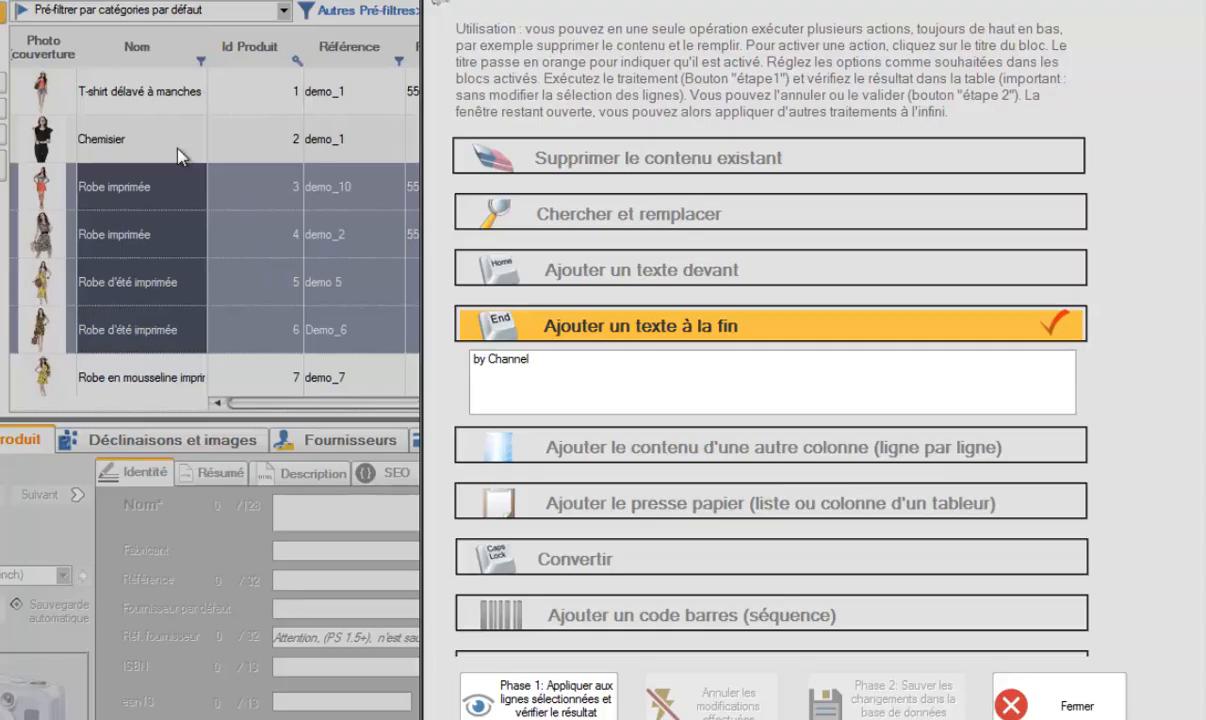
pyautogui.click(545, 690)
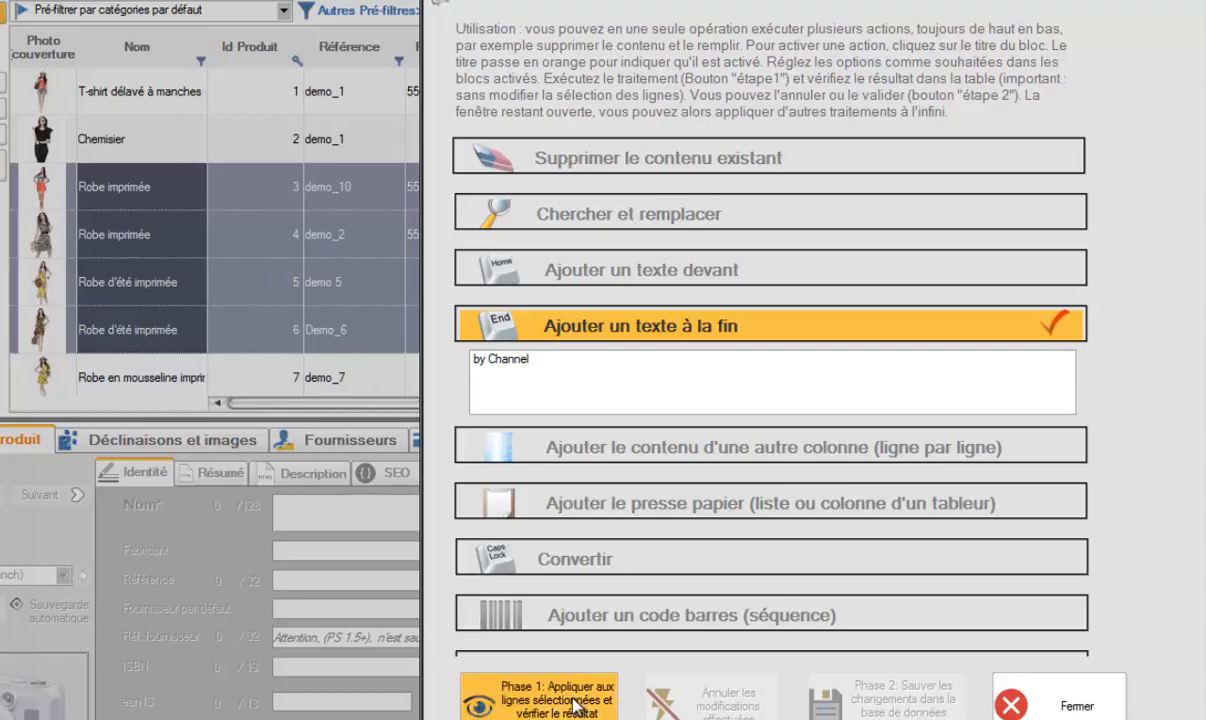
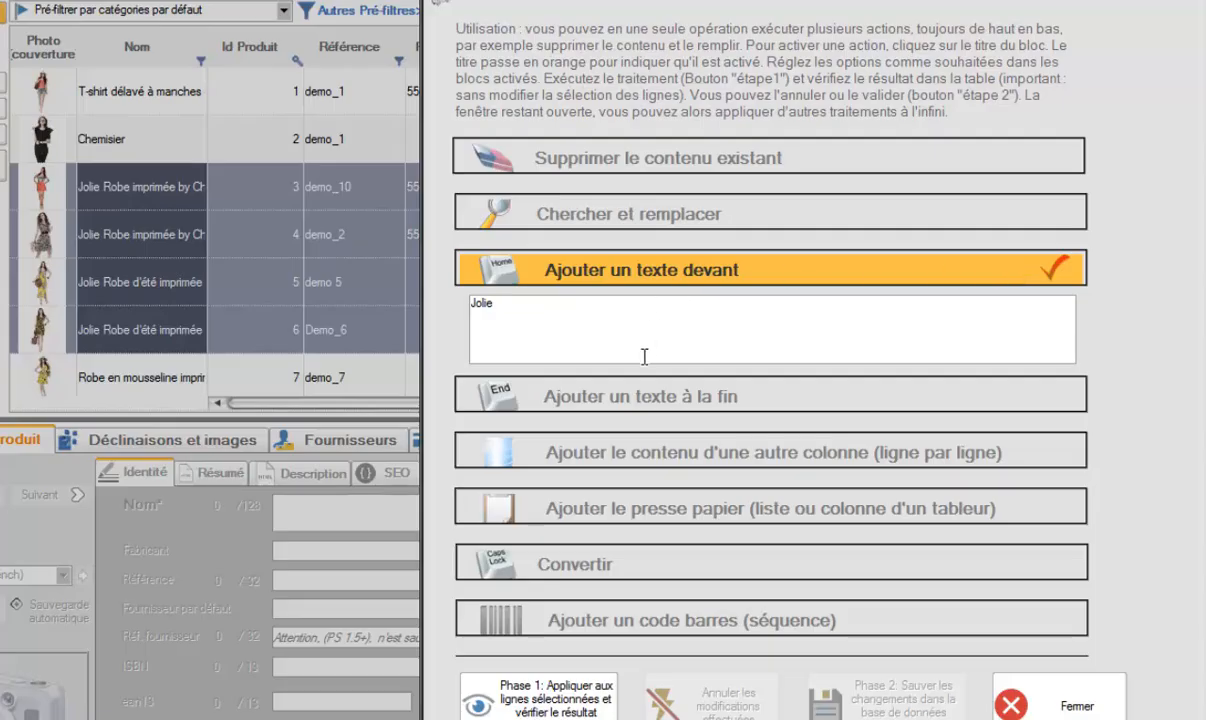
# Step: Enable adding text at the end alongside the front text "Jolie", and disable it again
pyautogui.click(633, 399)
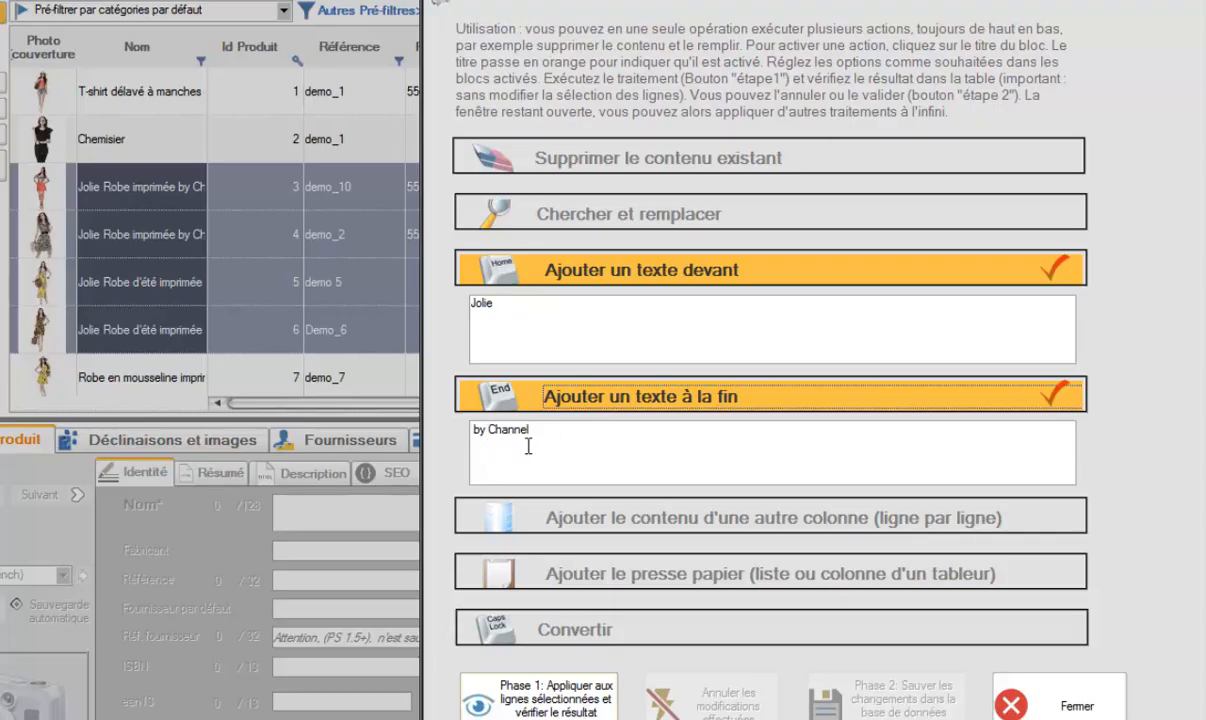
pyautogui.click(634, 397)
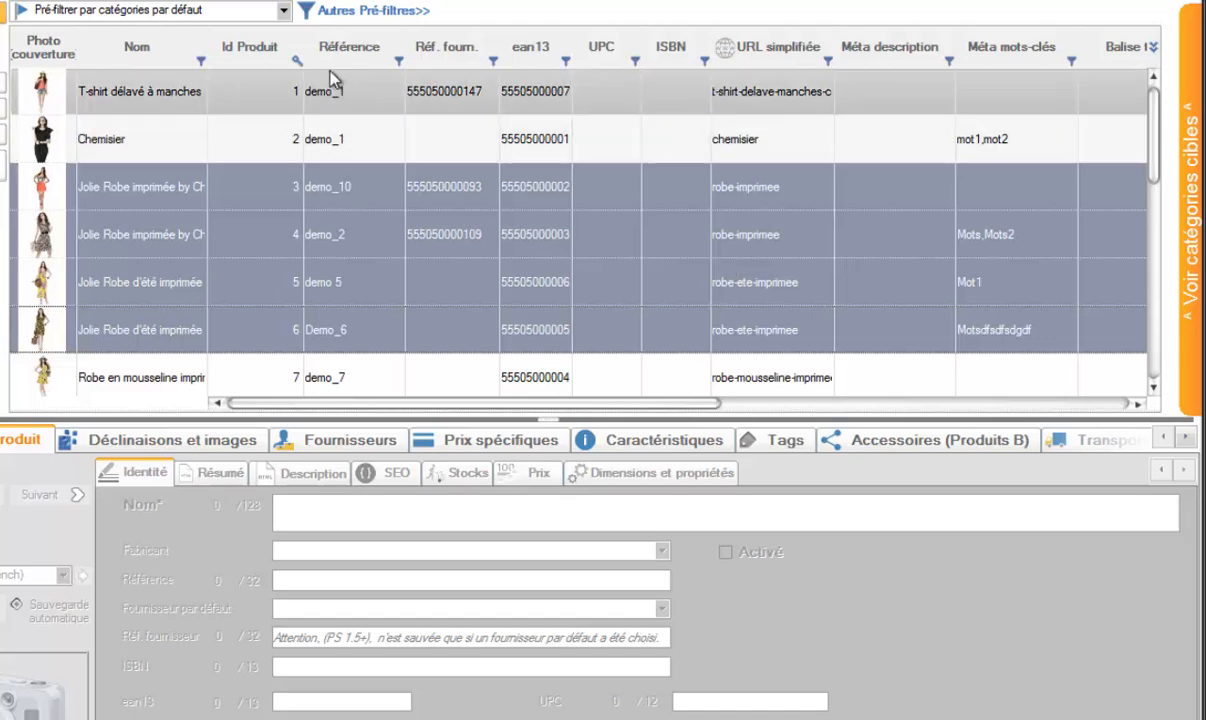
# Step: Open MagicEdit for the selected cells of the Référence column and enable complete deletion of the existing content
pyautogui.rightClick(348, 196)
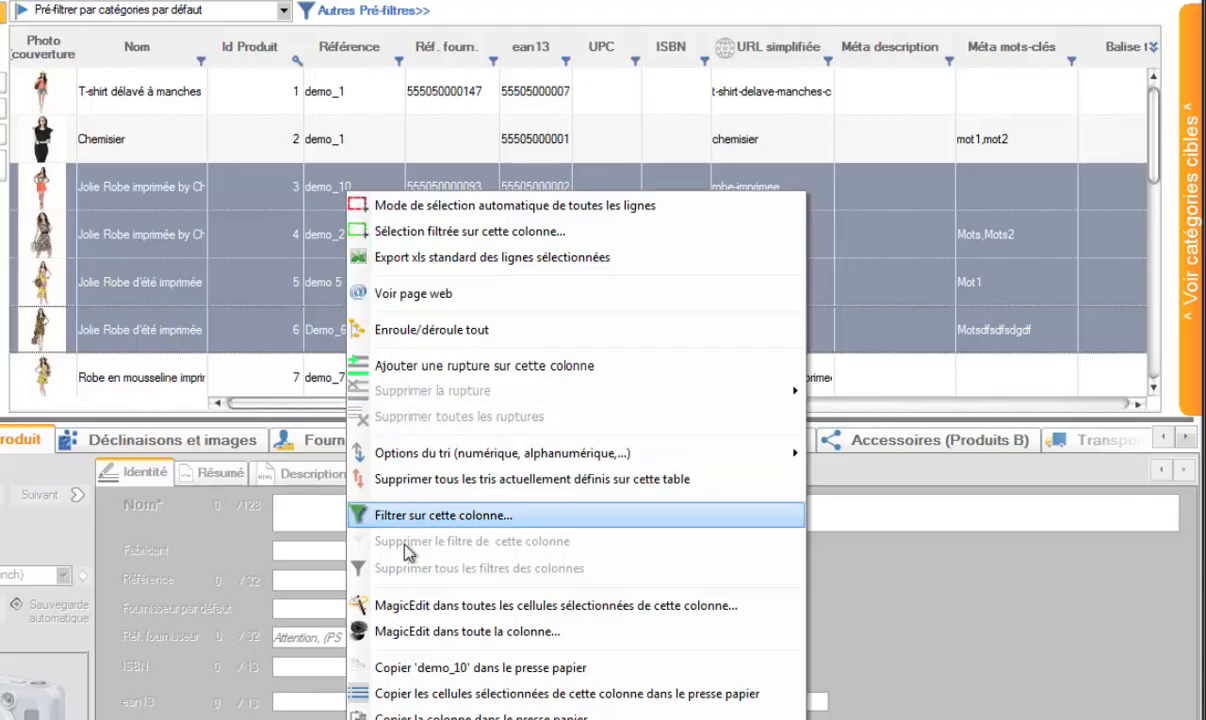
pyautogui.click(415, 607)
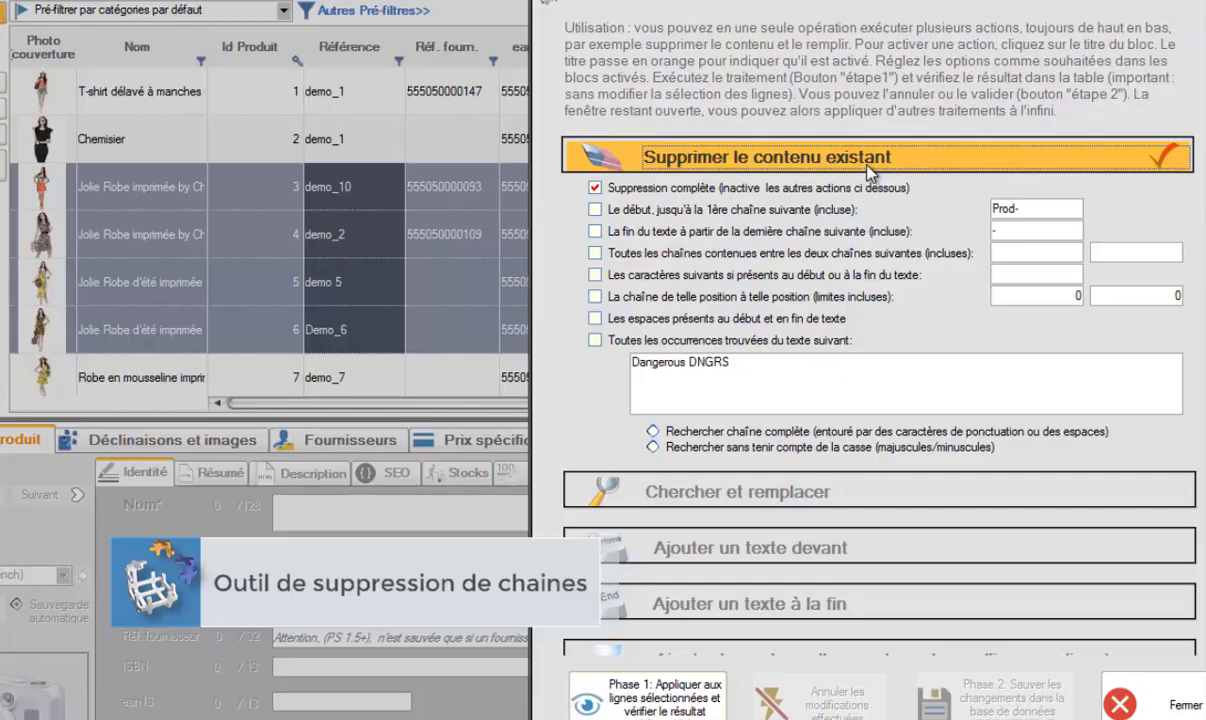
pyautogui.click(816, 155)
pyautogui.click(814, 160)
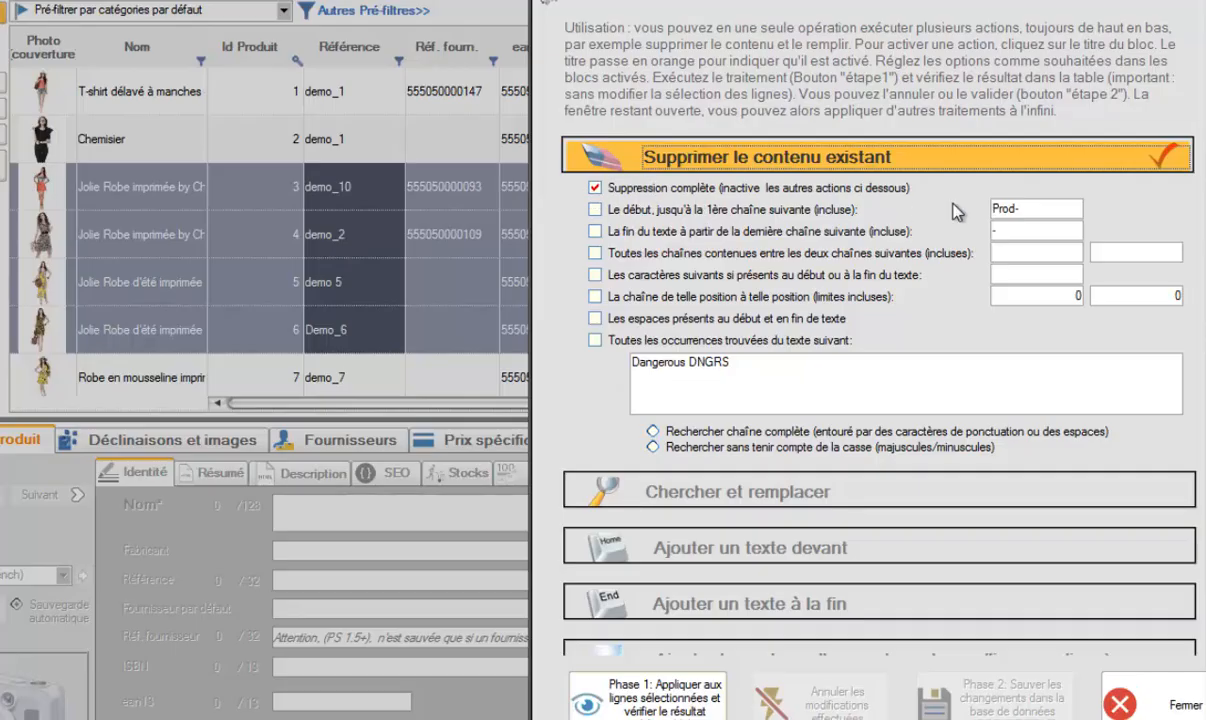
# Step: Apply the complete deletion to the selected references as a preview, cancel the modifications and disable the complete deletion option
pyautogui.click(661, 695)
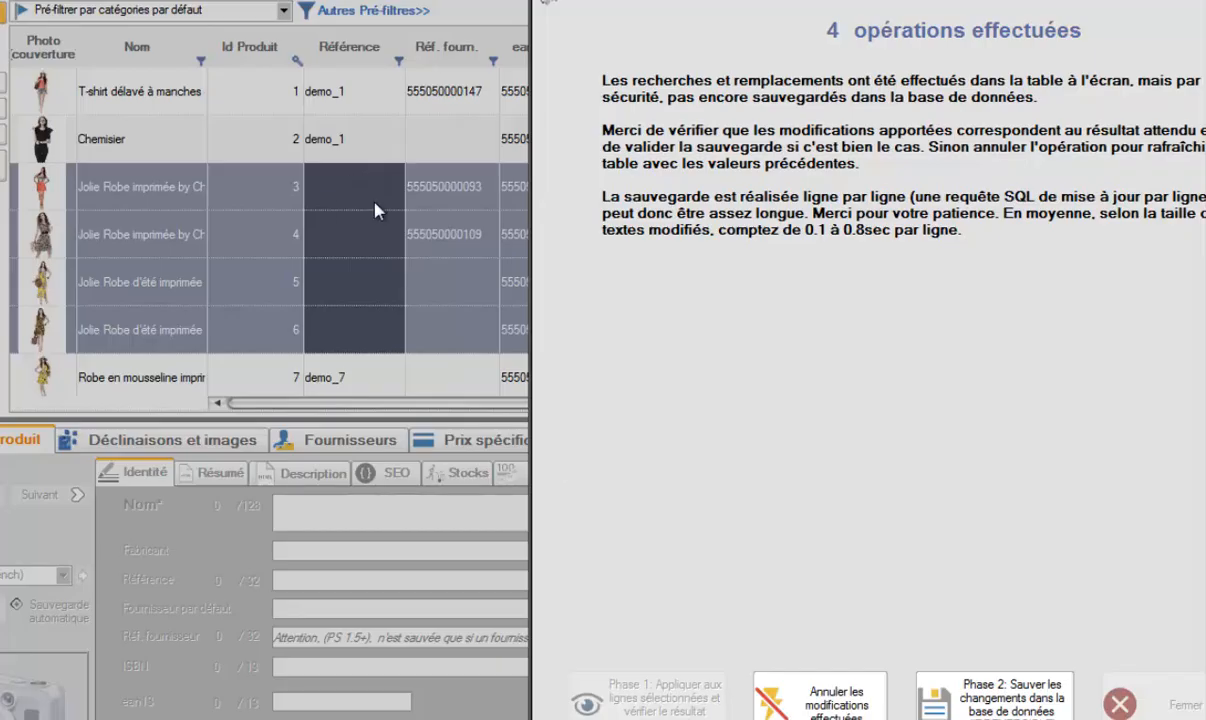
pyautogui.click(772, 682)
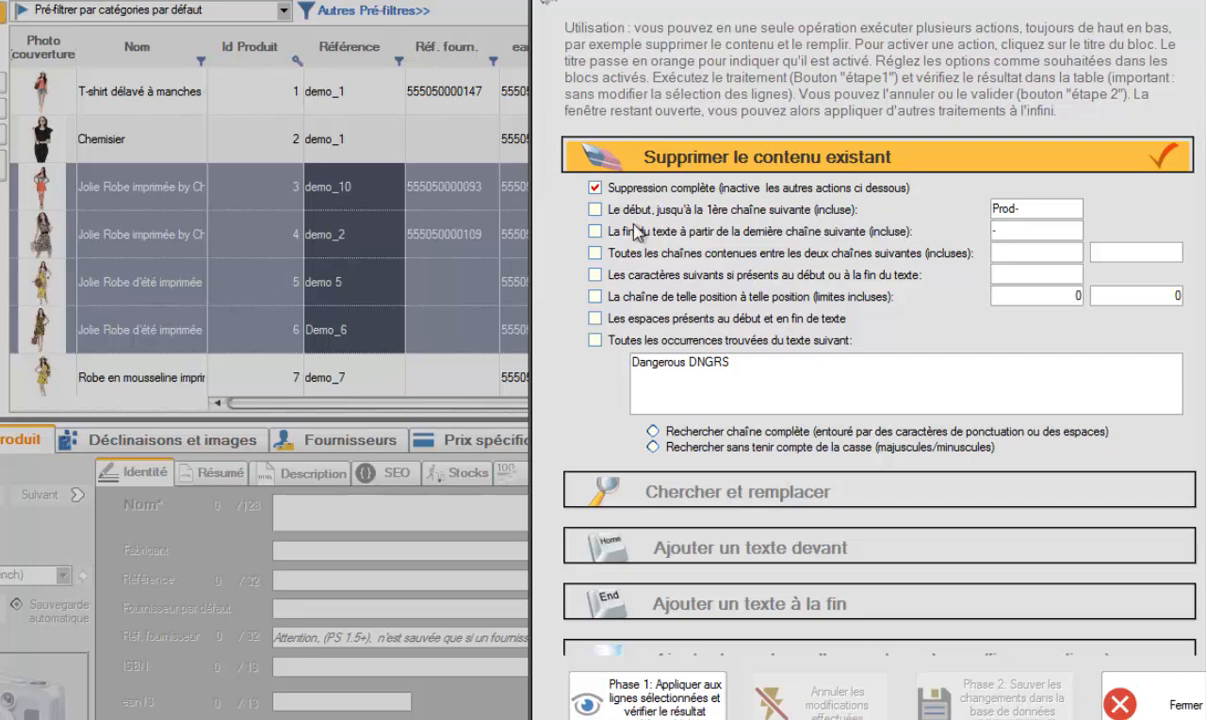
pyautogui.click(596, 188)
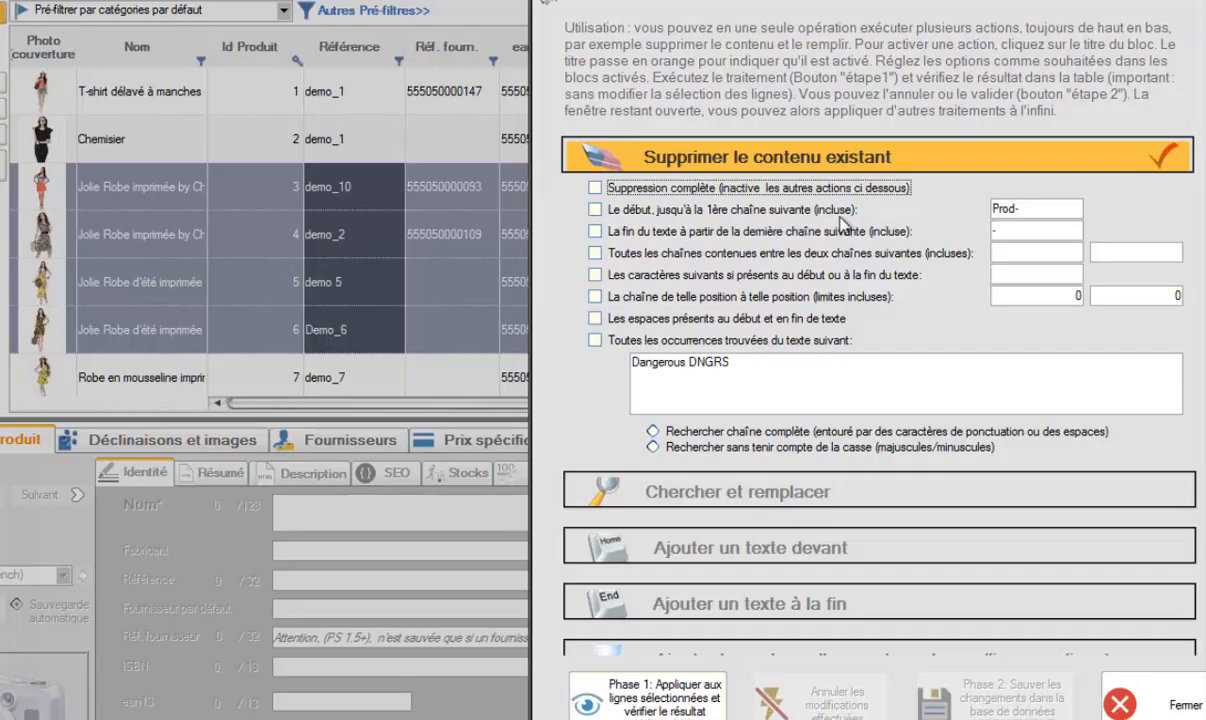
# Step: Preview deleting the start of the selected references up to and including the first "_", and cancel the modifications
pyautogui.click(700, 210)
pyautogui.moveTo(1020, 210)
pyautogui.mouseDown()
pyautogui.moveTo(991, 209)
pyautogui.moveTo(1033, 209)
pyautogui.mouseUp()
pyautogui.press('BackSpace')
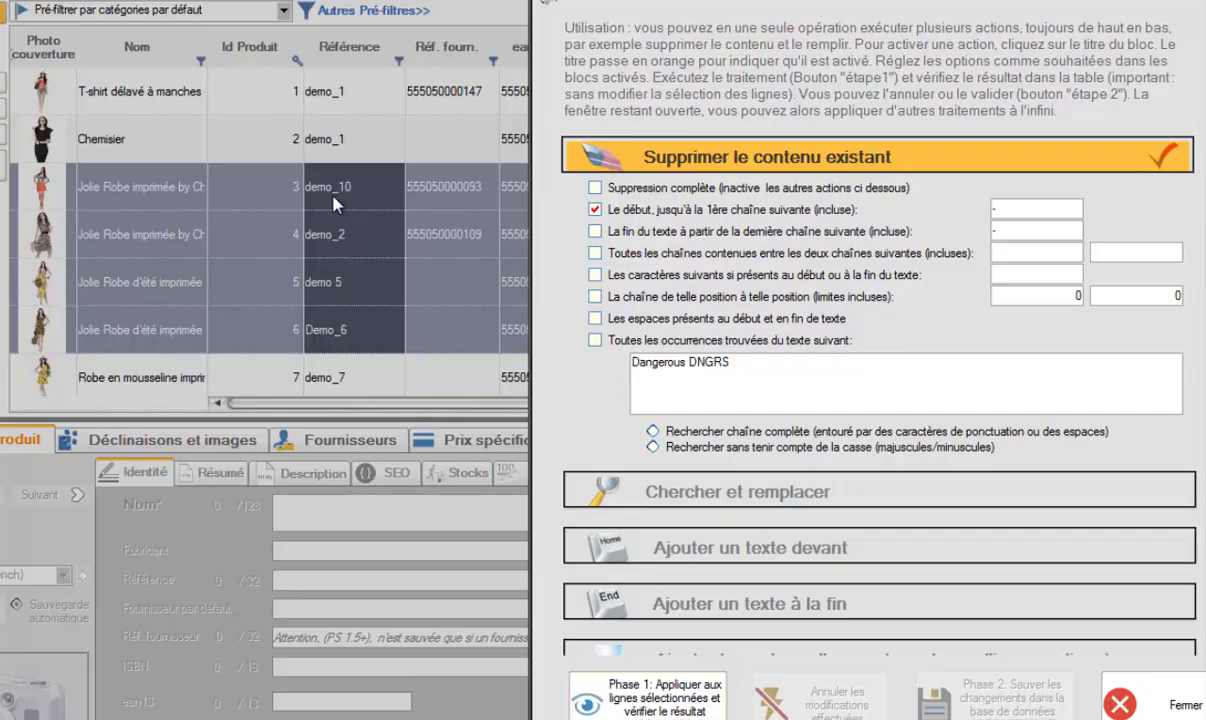
pyautogui.moveTo(1001, 209); pyautogui.dragTo(969, 208)
pyautogui.click(650, 692)
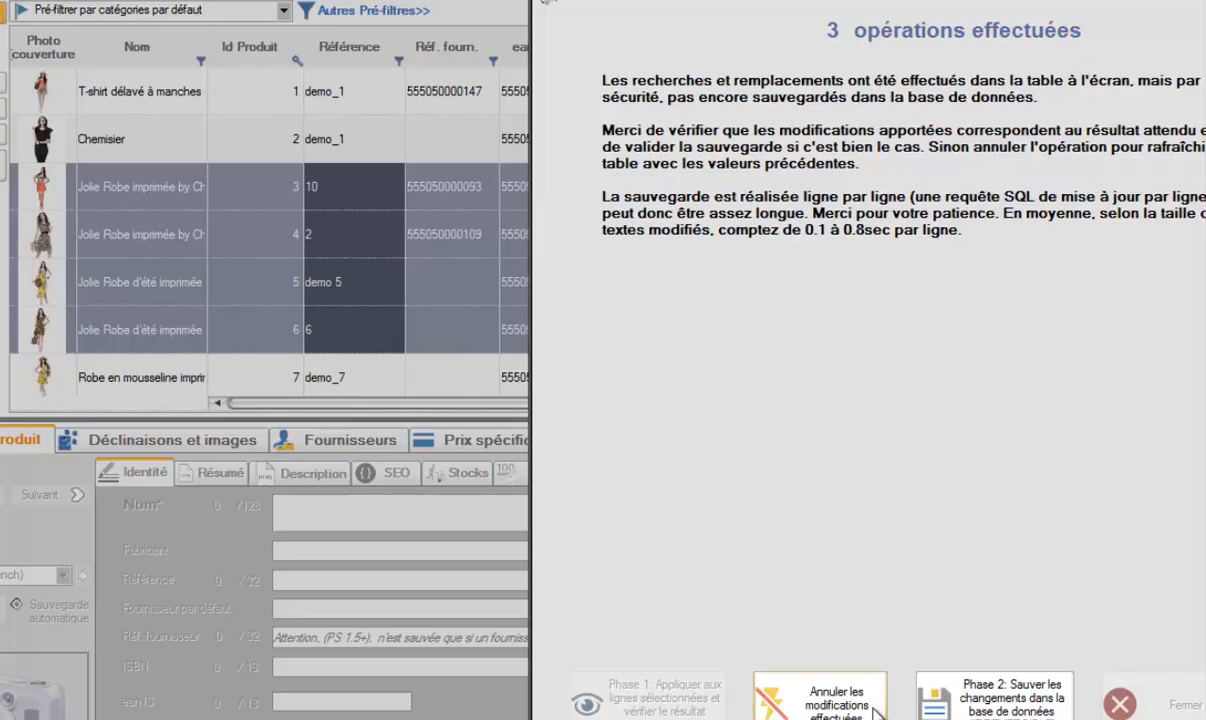
pyautogui.click(812, 680)
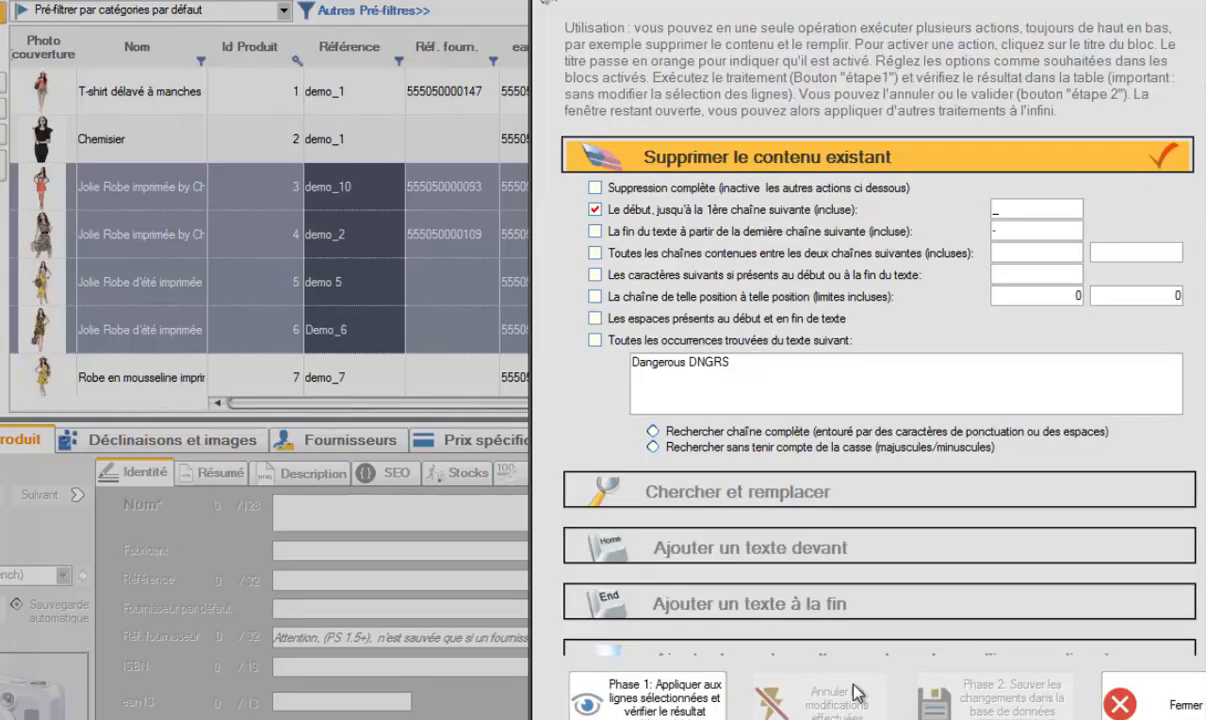
# Step: Switch from deleting the start of the text to deleting its end, and disable that option again
pyautogui.click(600, 231)
pyautogui.click(596, 210)
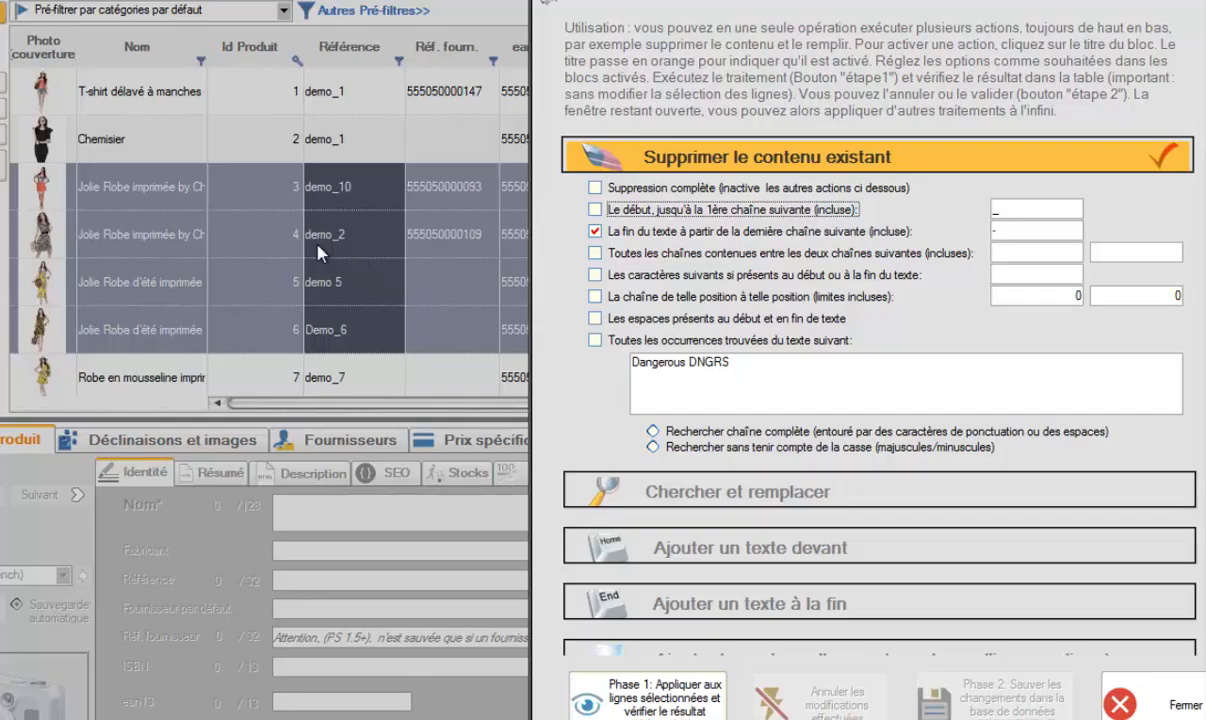
pyautogui.click(595, 230)
# Step: Preview deleting everything between "m" and "_" inclusive in the selected references, and cancel the modifications
pyautogui.click(595, 252)
pyautogui.click(1012, 253)
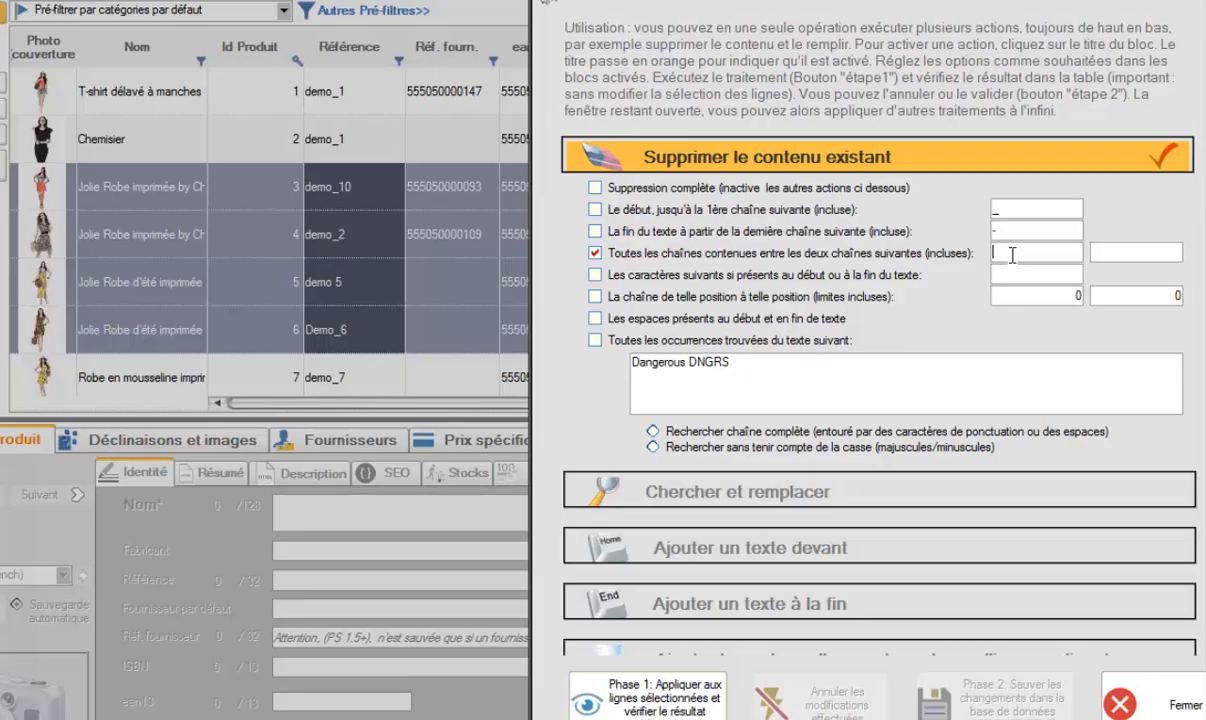
pyautogui.click(1140, 253)
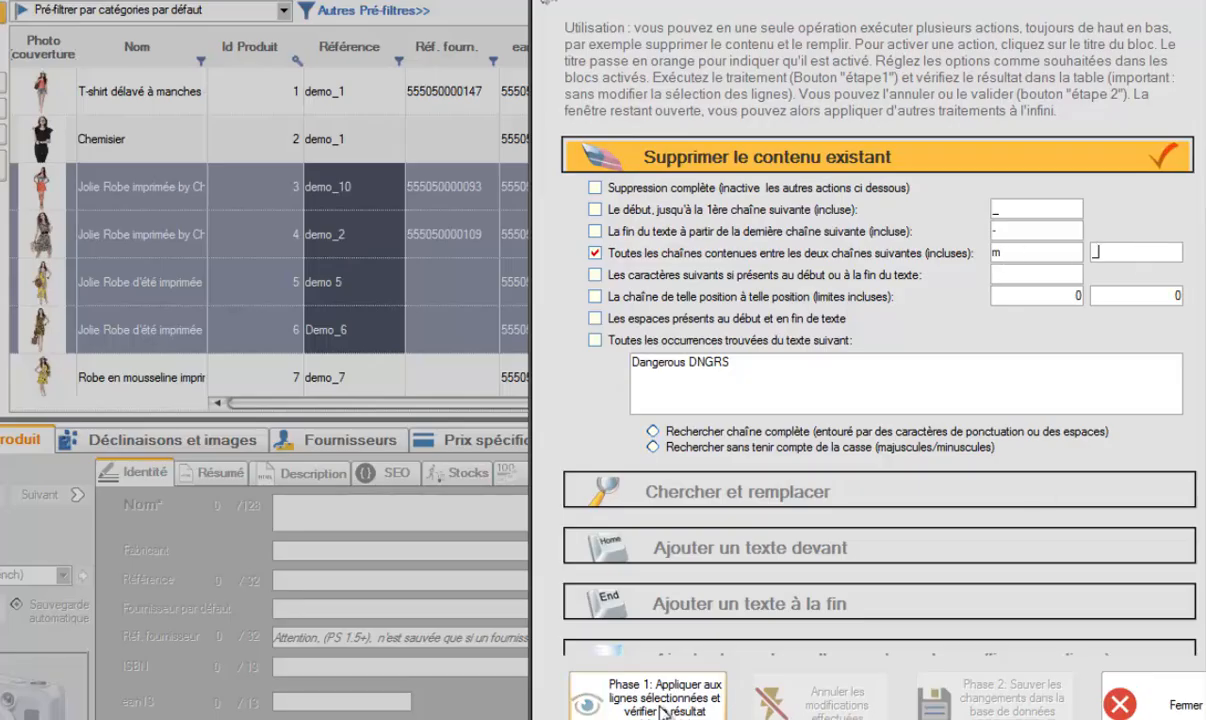
pyautogui.click(625, 680)
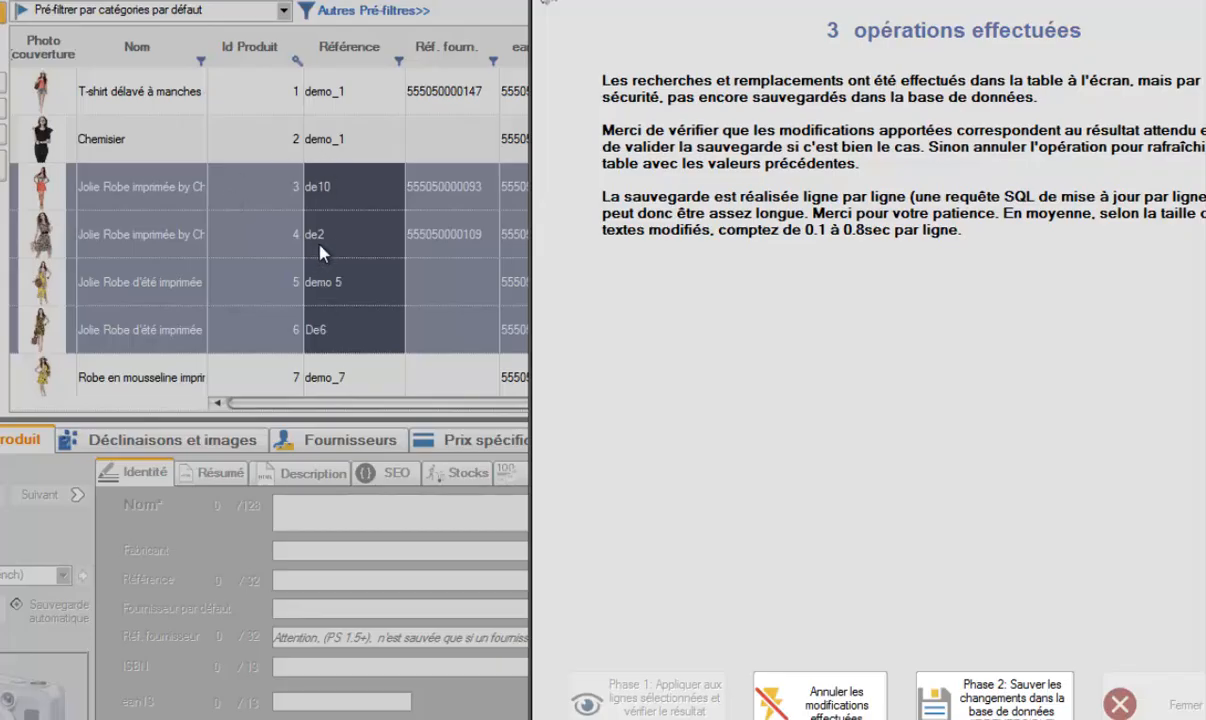
pyautogui.click(850, 712)
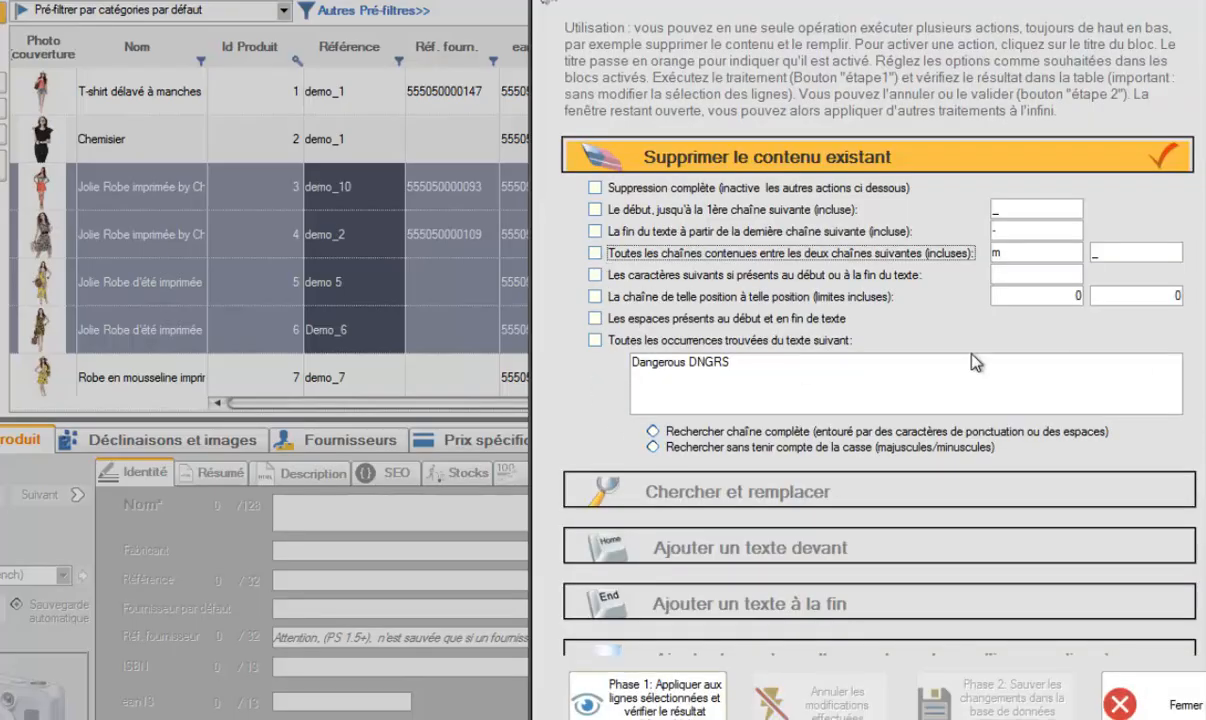
# Step: Preview deleting all occurrences of "emo" in the selected references, cancel the modifications and disable the deletion of existing content
pyautogui.click(597, 343)
pyautogui.click(700, 363)
pyautogui.moveTo(727, 365); pyautogui.dragTo(610, 366)
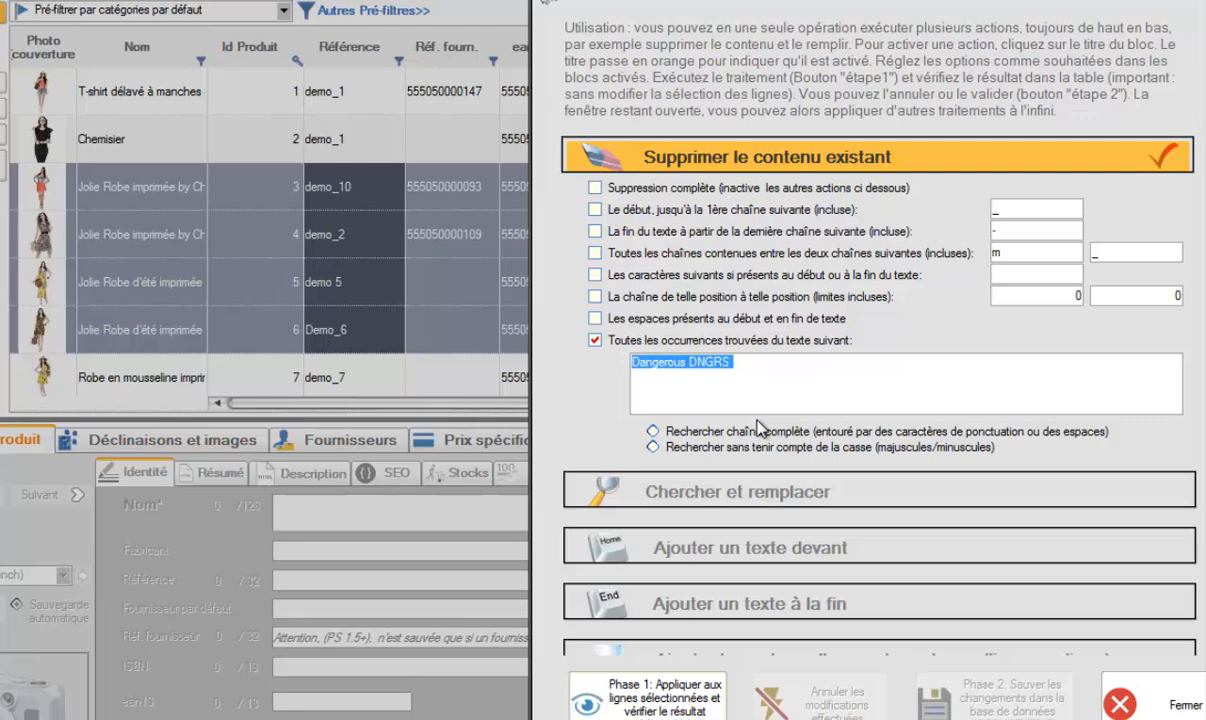
pyautogui.write('em')
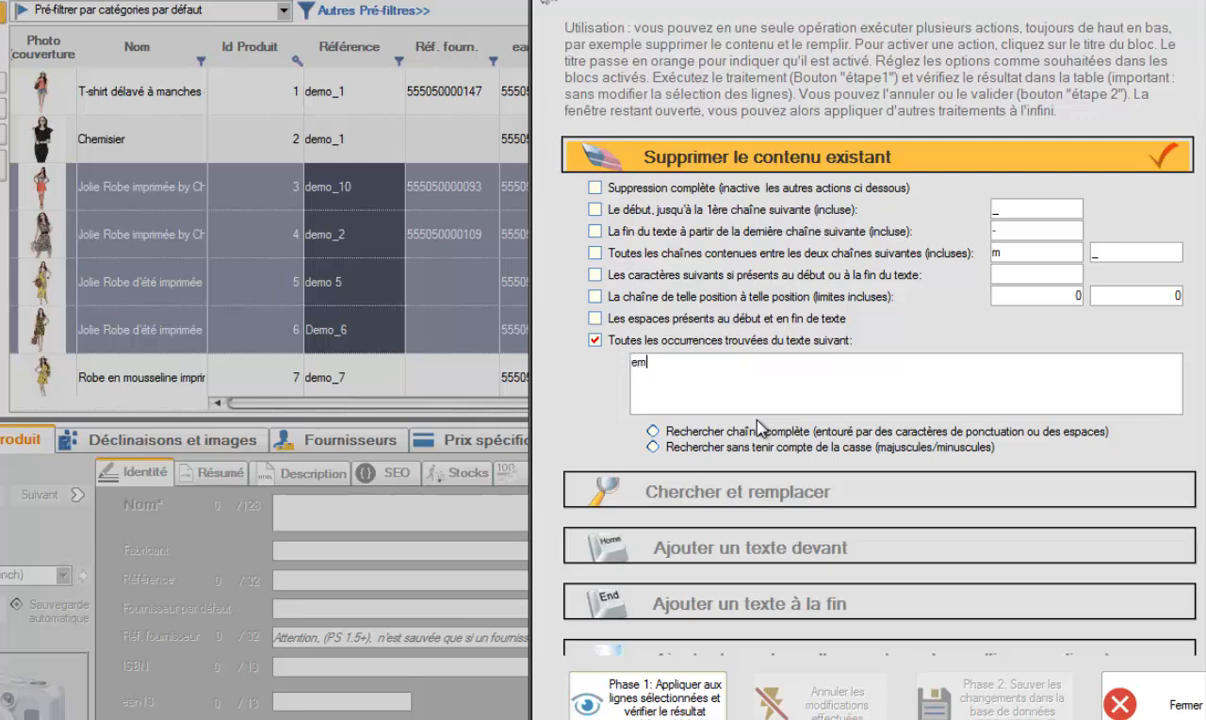
pyautogui.click(641, 700)
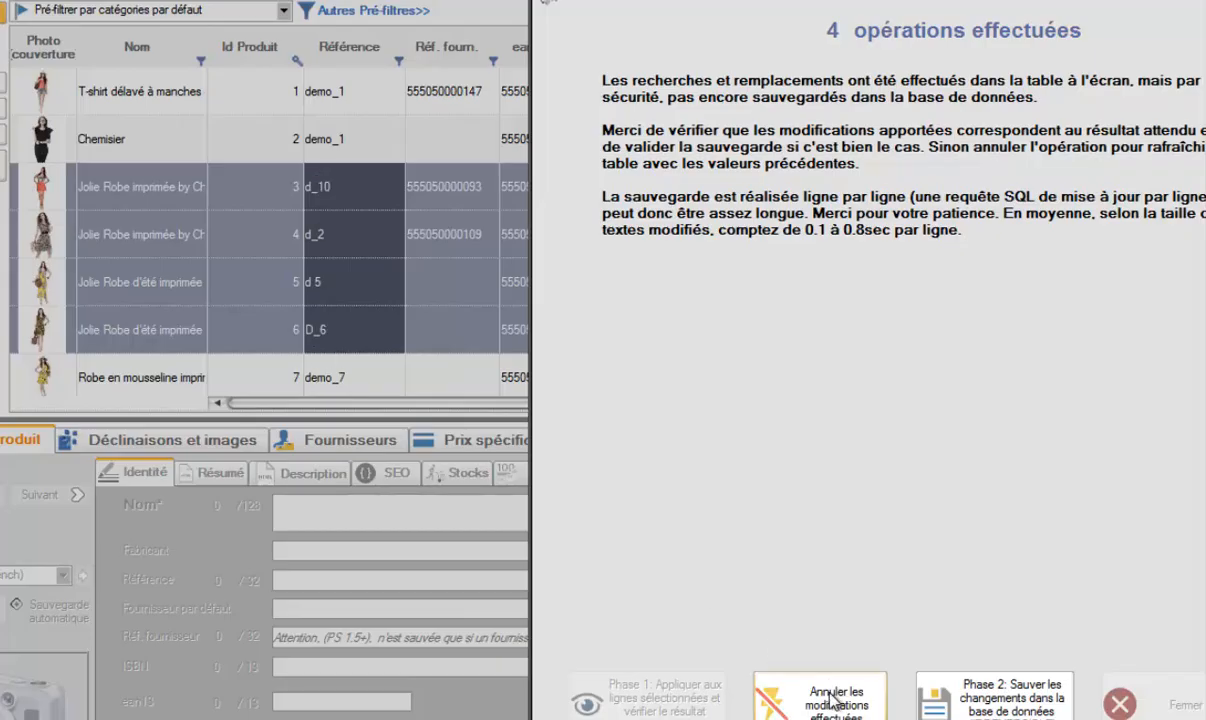
pyautogui.click(785, 680)
pyautogui.click(593, 341)
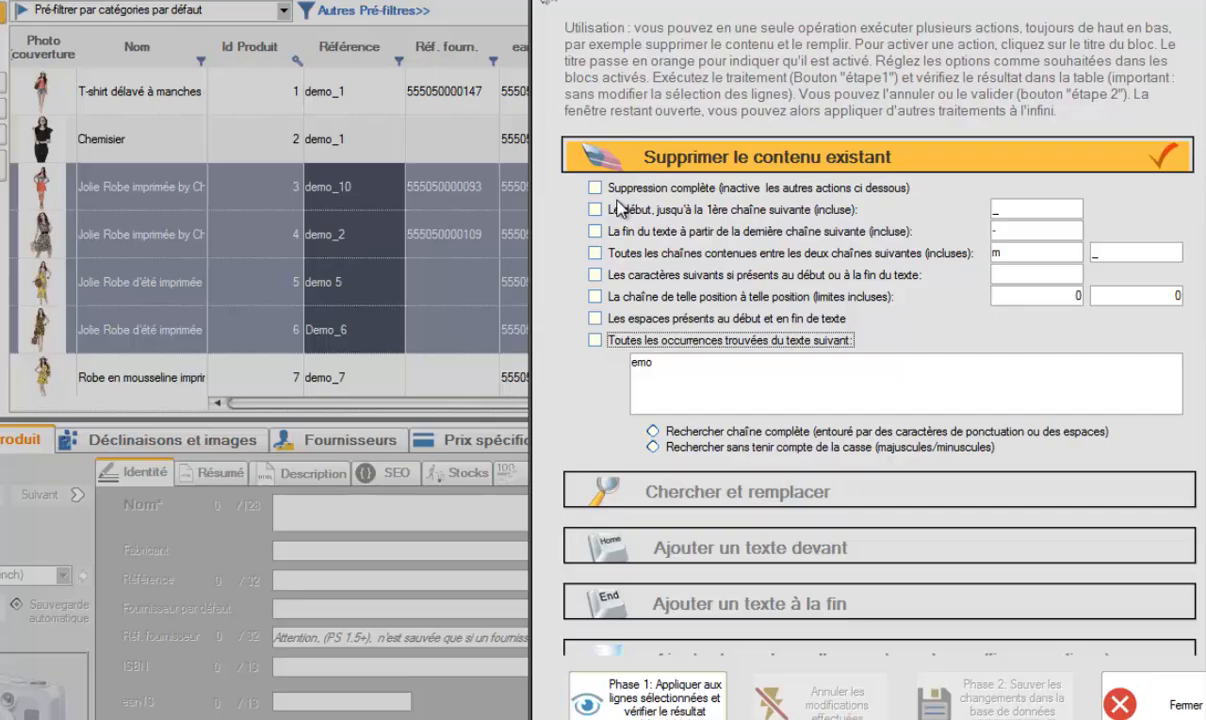
pyautogui.click(621, 164)
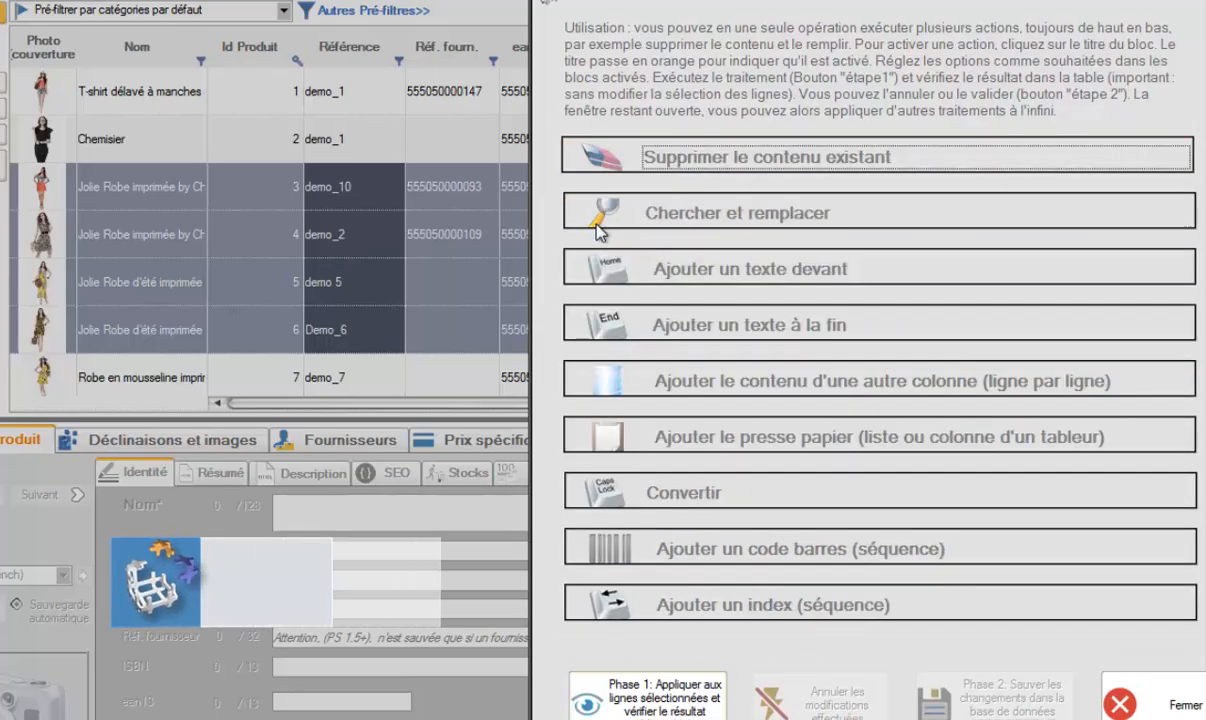
# Step: Set find and replace to change only the text from the start through the first "_" into "Robe"
pyautogui.click(705, 212)
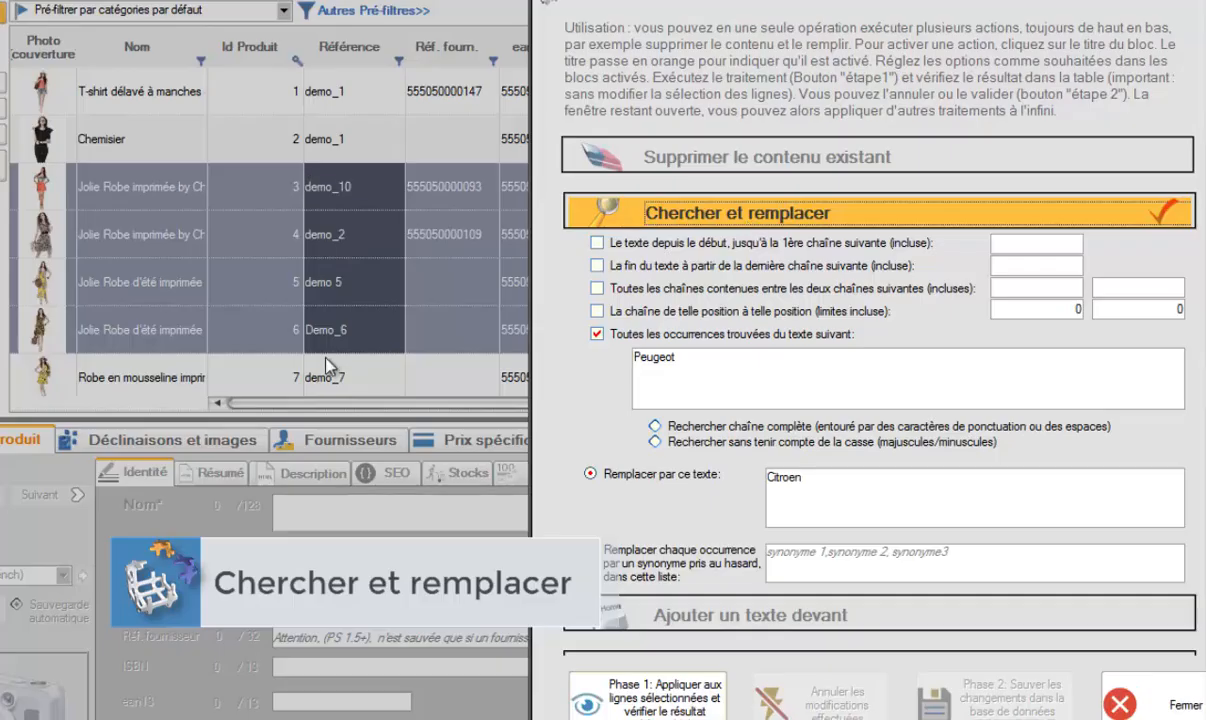
pyautogui.click(597, 243)
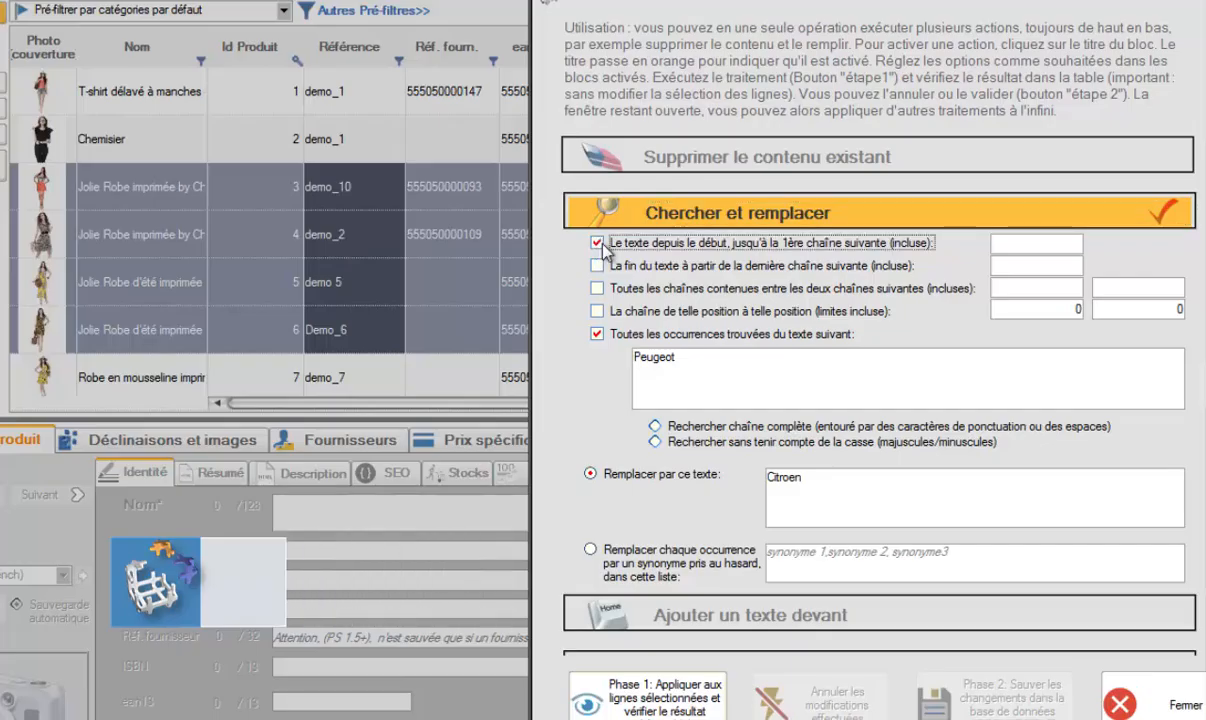
pyautogui.click(1013, 247)
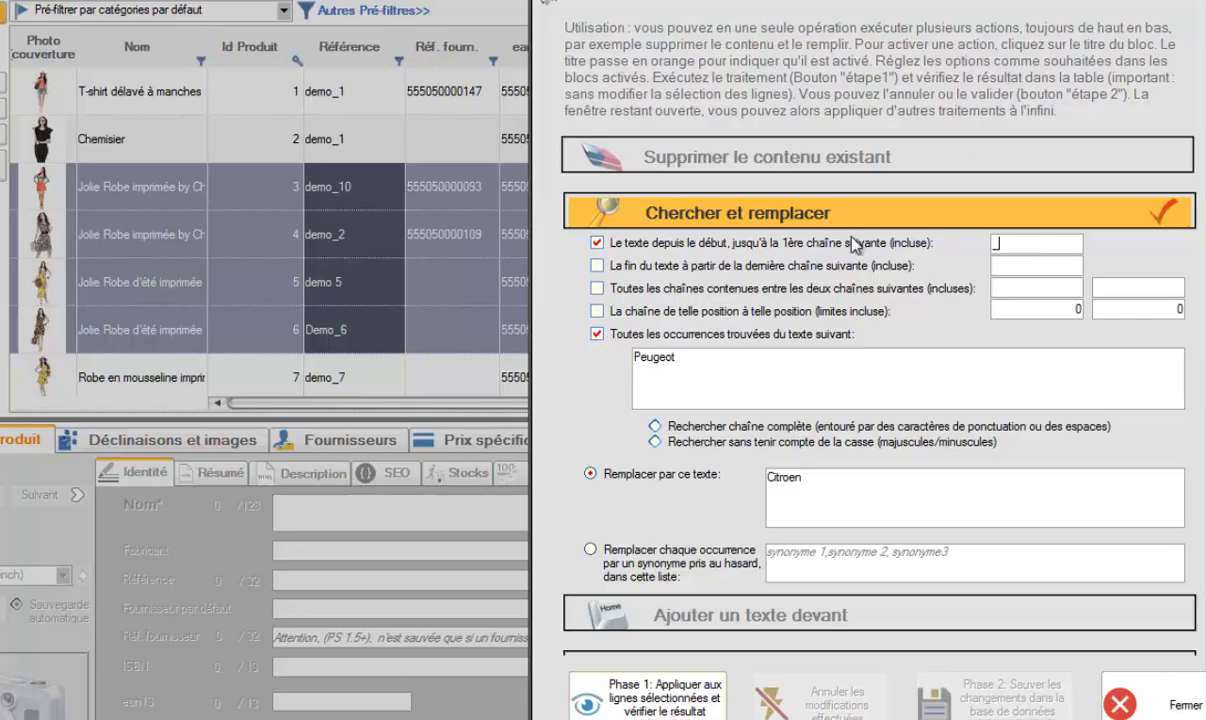
pyautogui.click(597, 333)
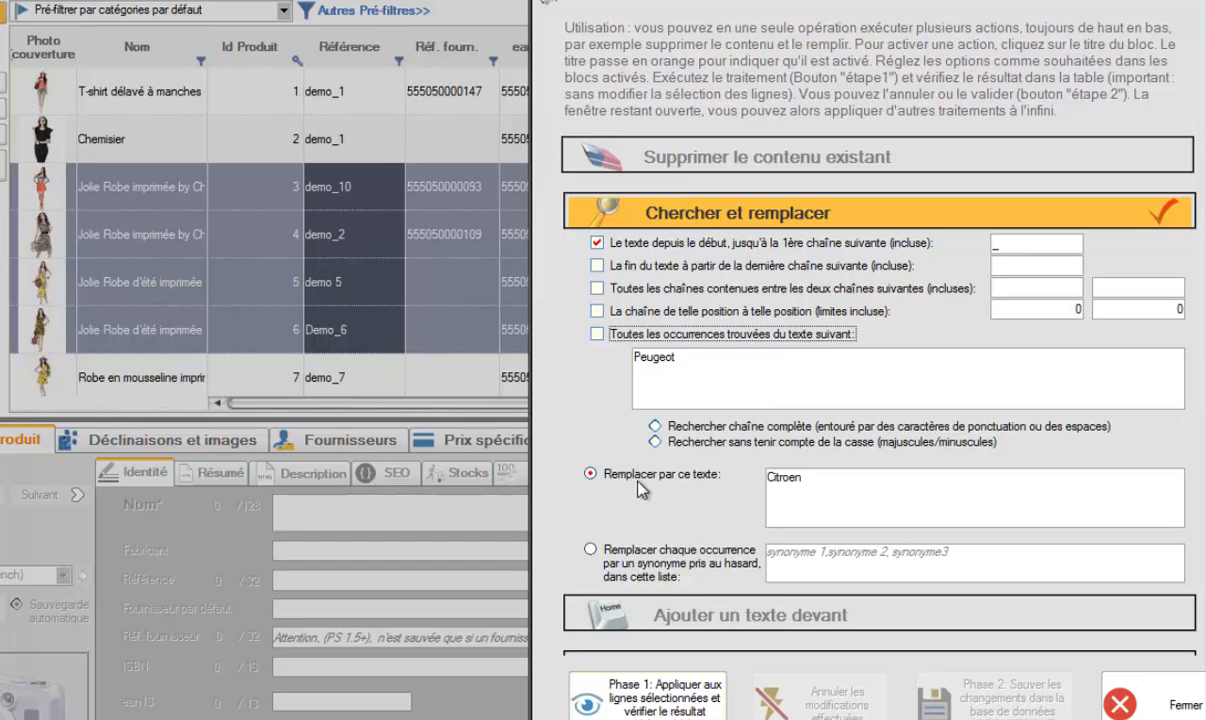
pyautogui.moveTo(805, 478); pyautogui.dragTo(714, 481)
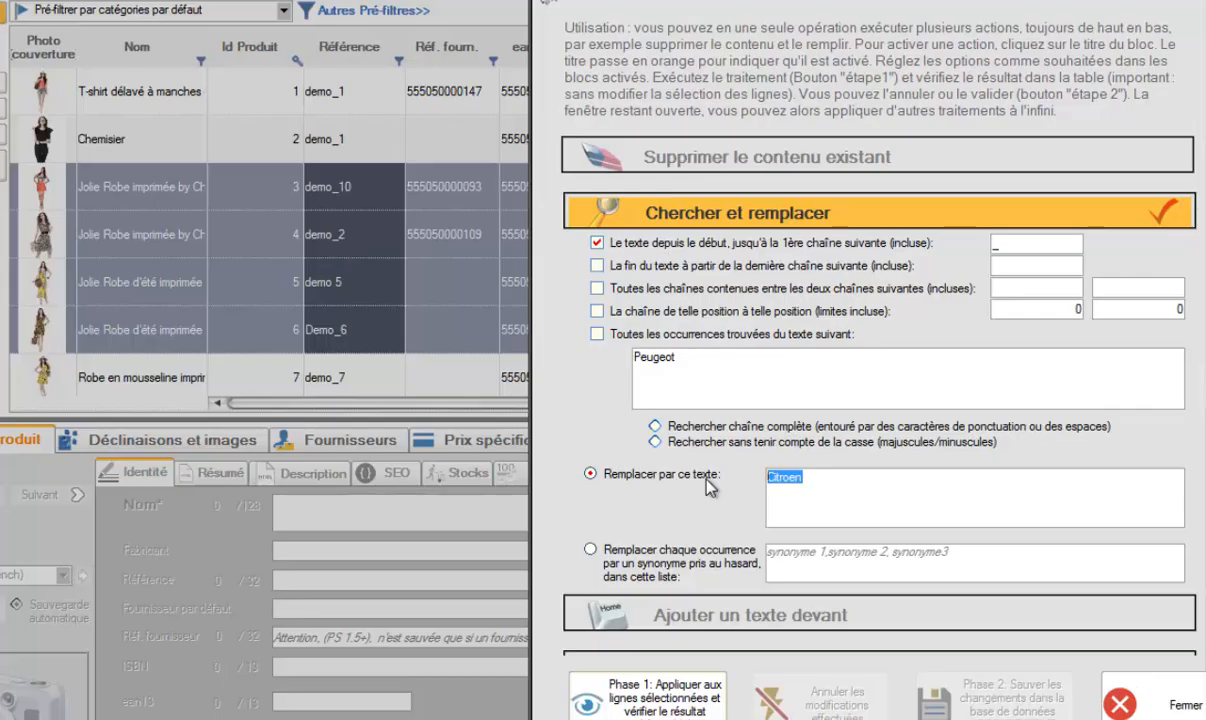
pyautogui.press('BackSpace')
pyautogui.write('Robe')
# Step: Preview the "Robe" replacement on the selected references, cancel the modifications and disable the start-of-text search option
pyautogui.click(677, 680)
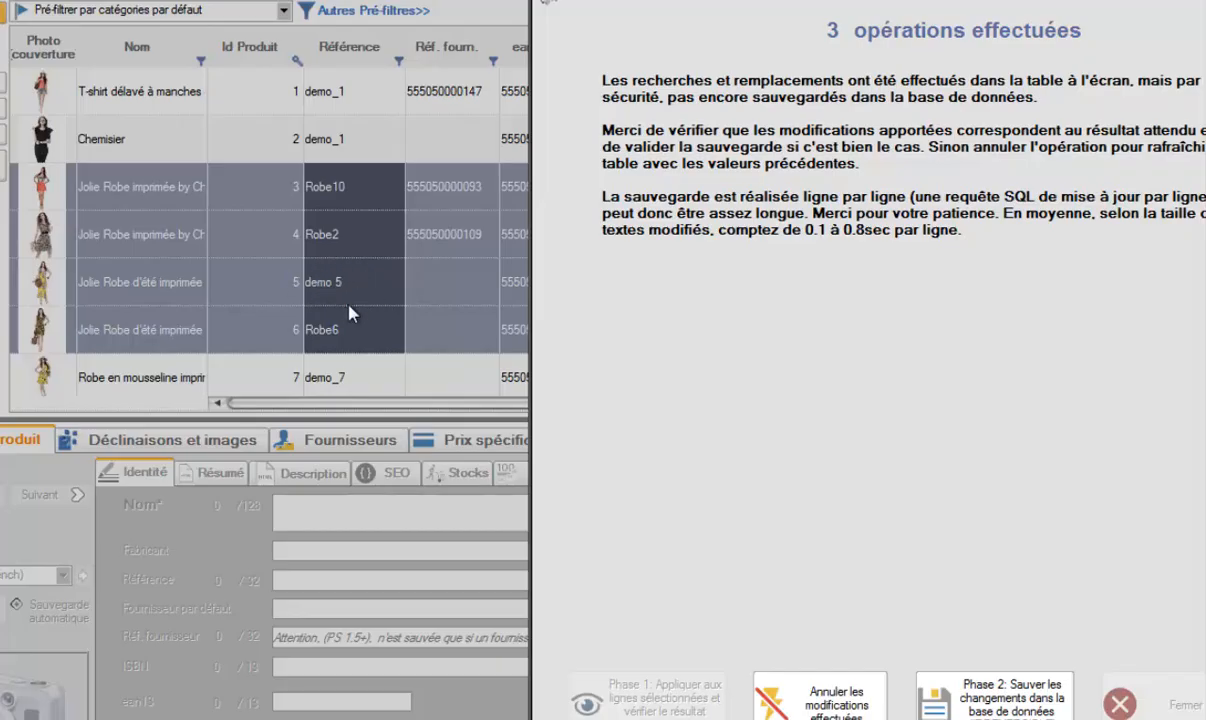
pyautogui.click(815, 692)
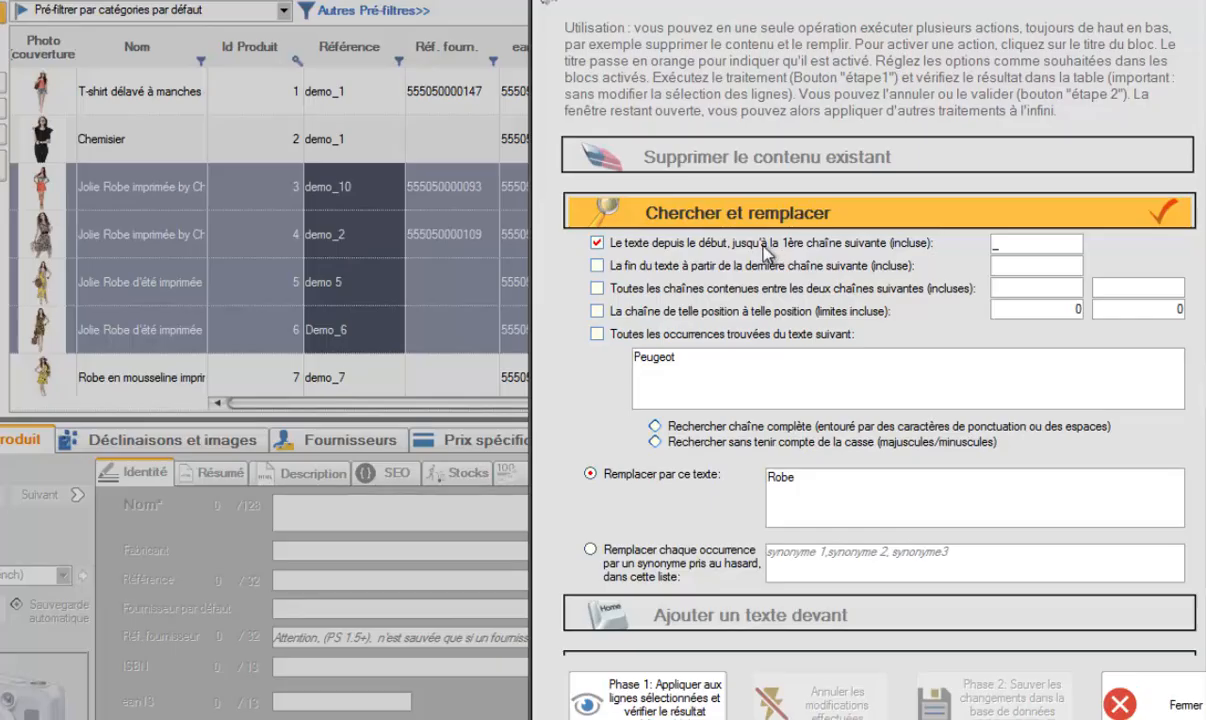
pyautogui.click(598, 243)
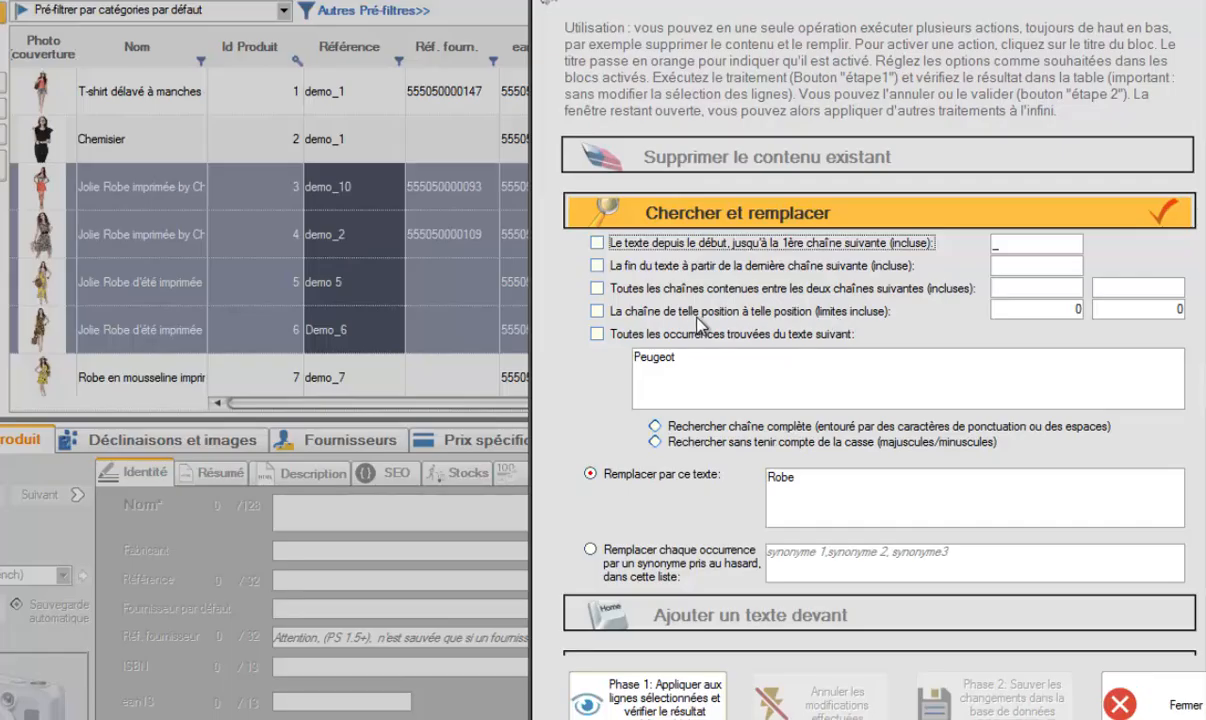
# Step: Preview replacing characters 2 to 3 of the selected references with "Robe", cancel the modifications and disable the position option
pyautogui.click(597, 311)
pyautogui.doubleClick(1067, 311)
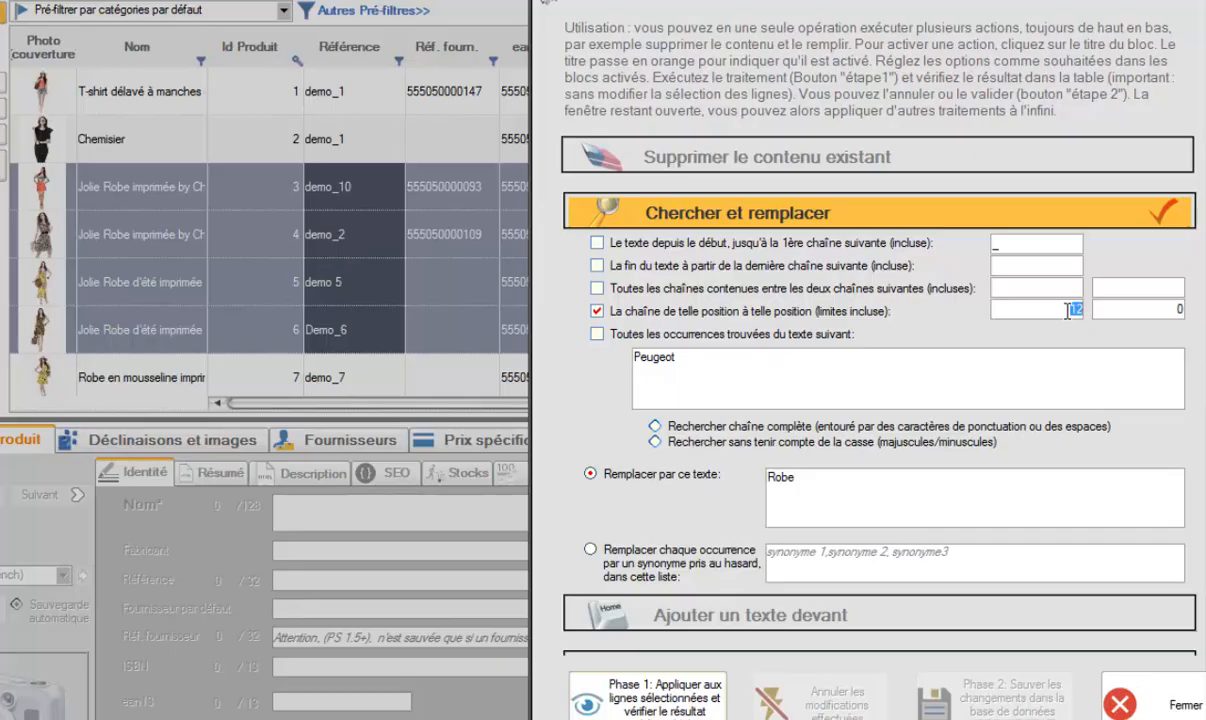
pyautogui.write('2')
pyautogui.doubleClick(1166, 309)
pyautogui.click(640, 692)
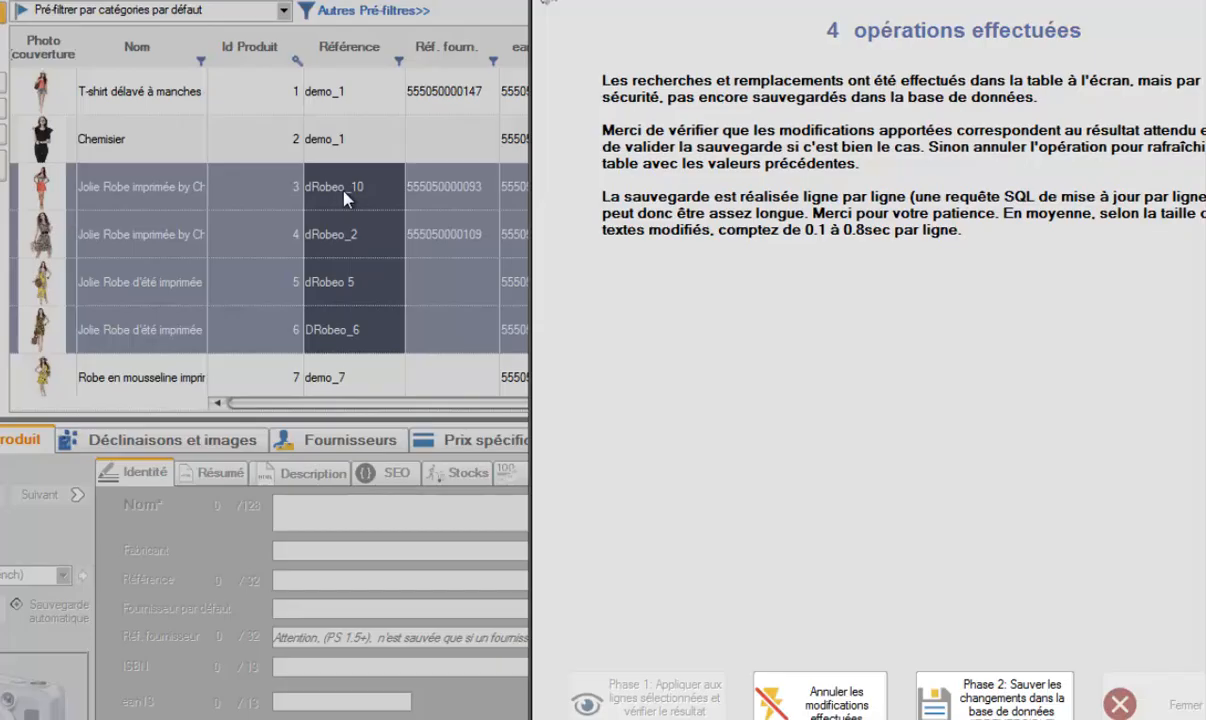
pyautogui.click(812, 684)
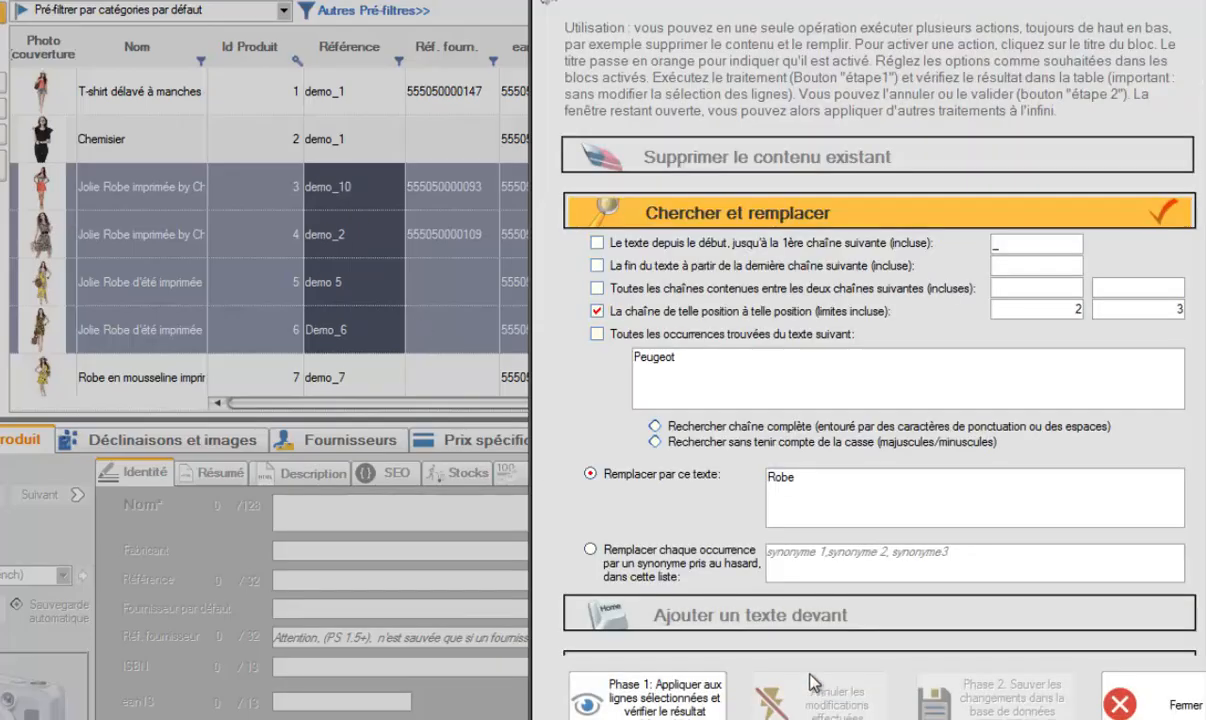
pyautogui.click(597, 311)
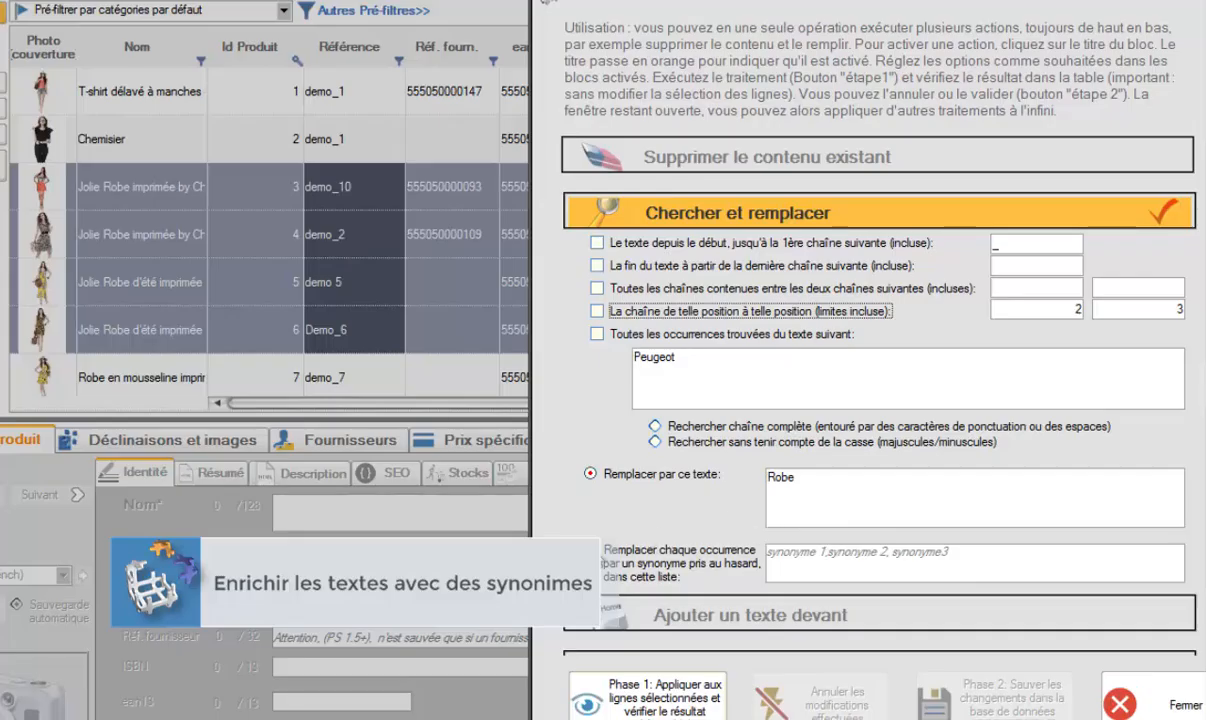
# Step: Set find and replace to substitute a random synonym for every occurrence of "demo", ignoring upper and lower case
pyautogui.click(590, 548)
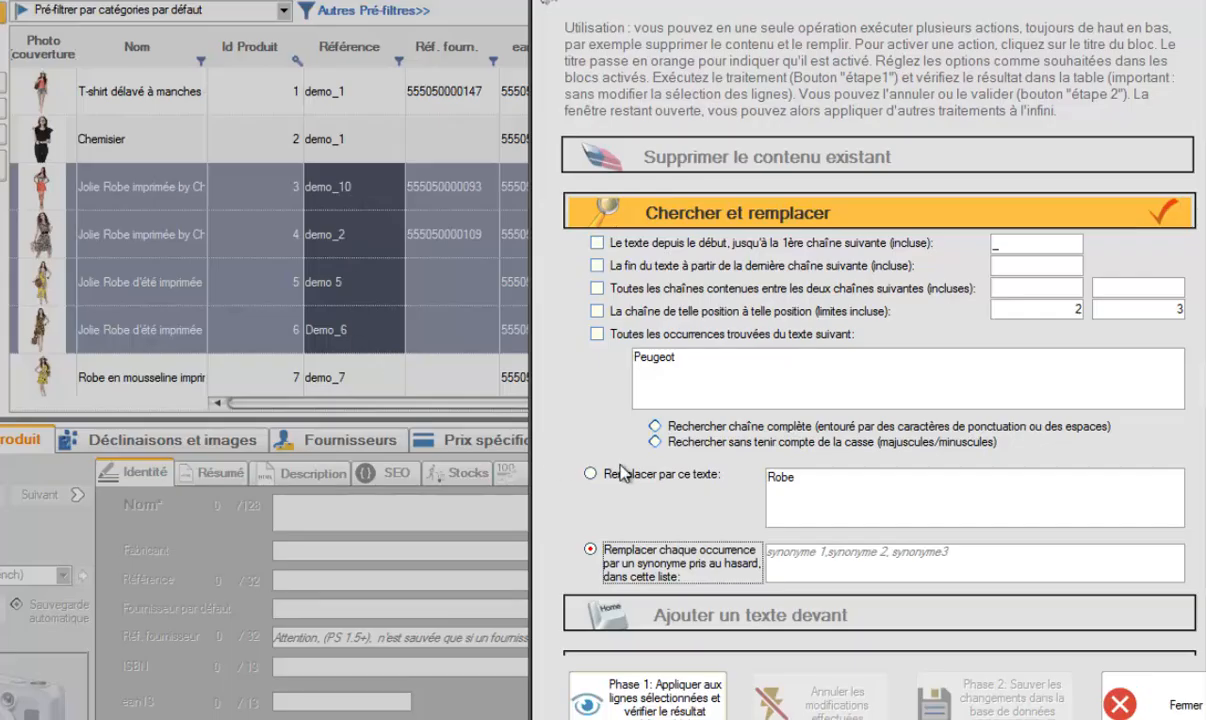
pyautogui.click(597, 334)
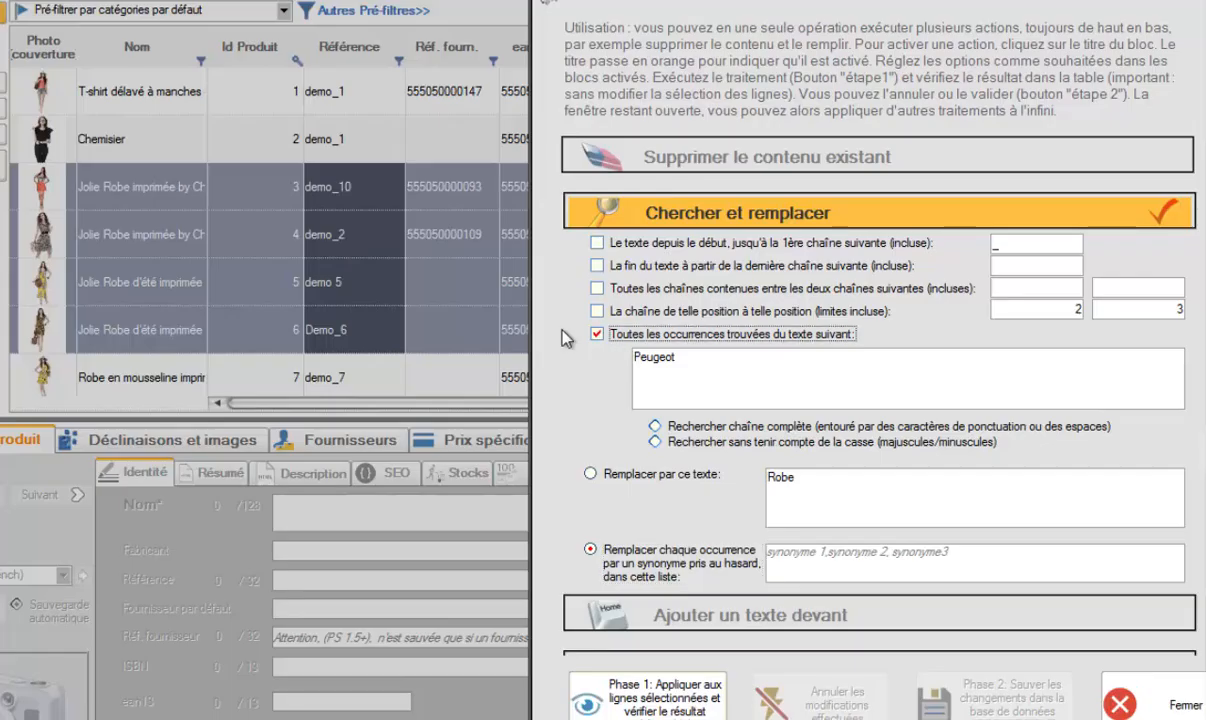
pyautogui.click(693, 353)
pyautogui.moveTo(690, 355); pyautogui.dragTo(616, 351)
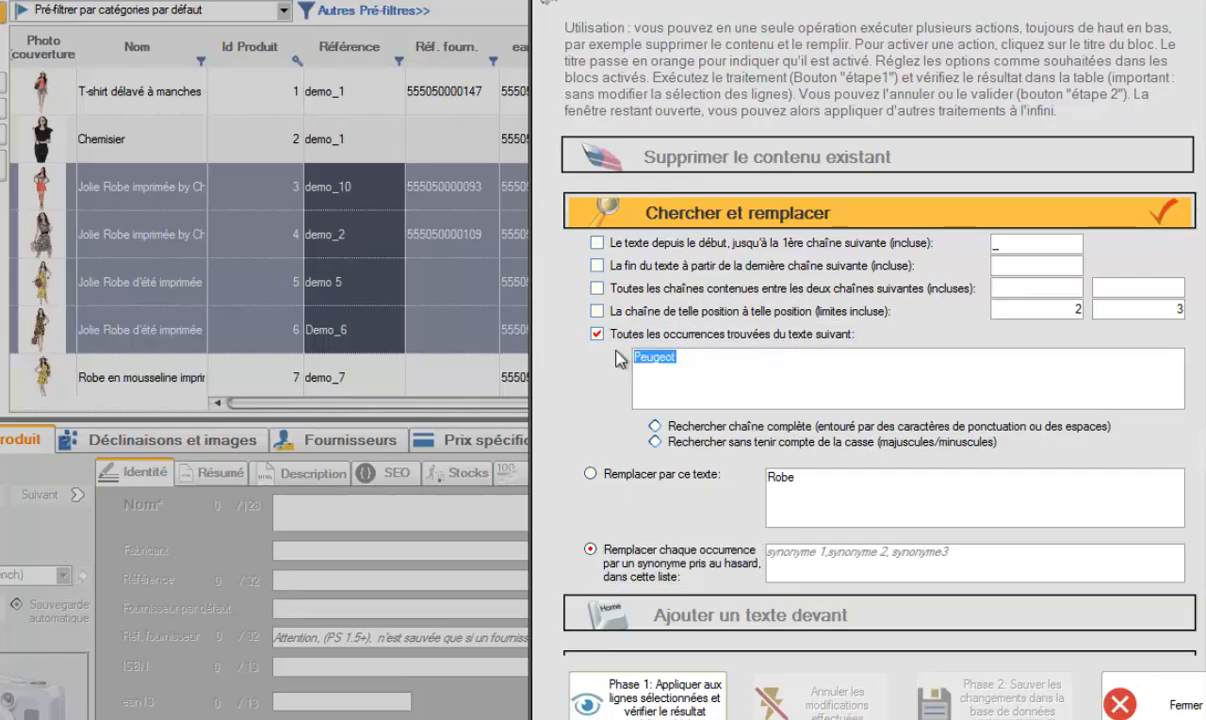
pyautogui.write('demo')
pyautogui.click(655, 441)
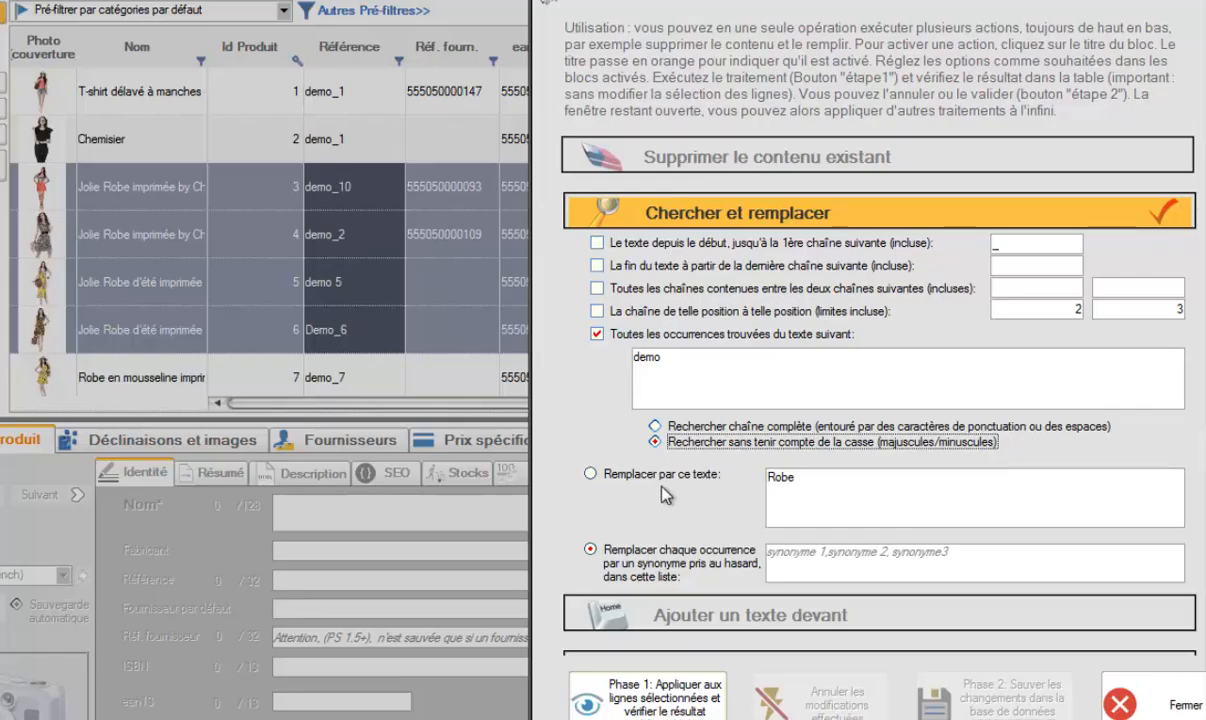
# Step: Preview replacing every occurrence of "demo" in the selected references with the text "Robe" and cancel the modifications
pyautogui.click(590, 474)
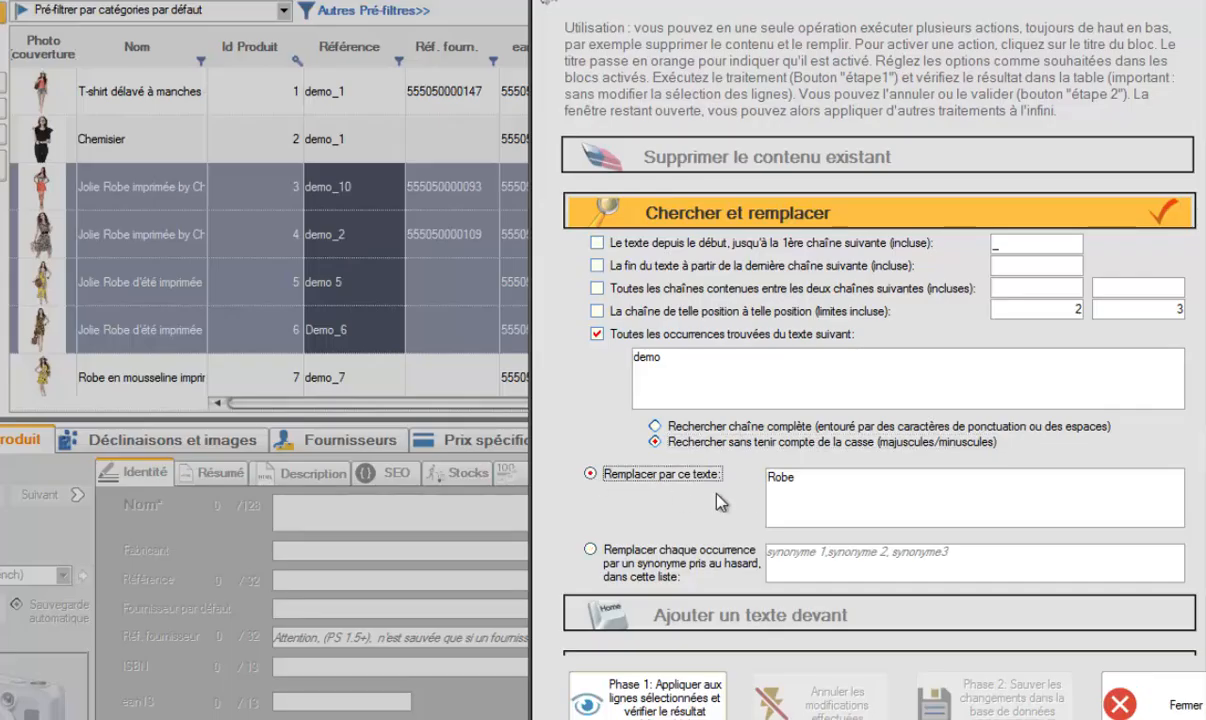
pyautogui.click(655, 690)
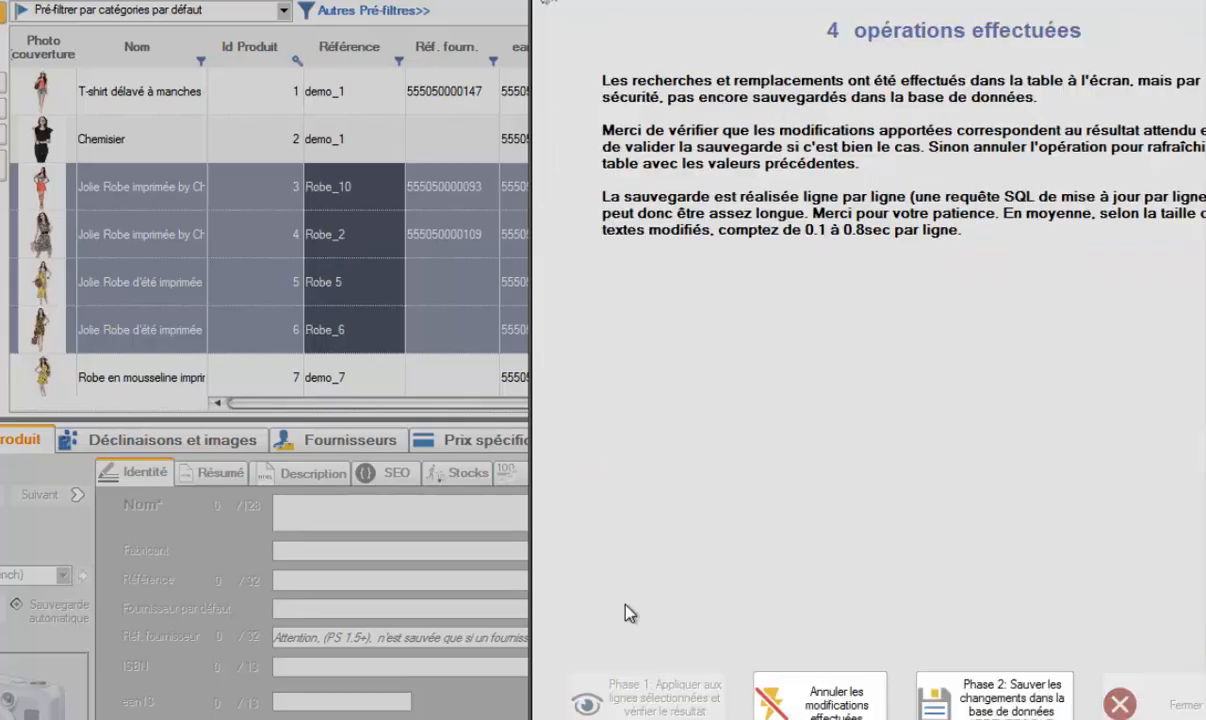
pyautogui.click(805, 698)
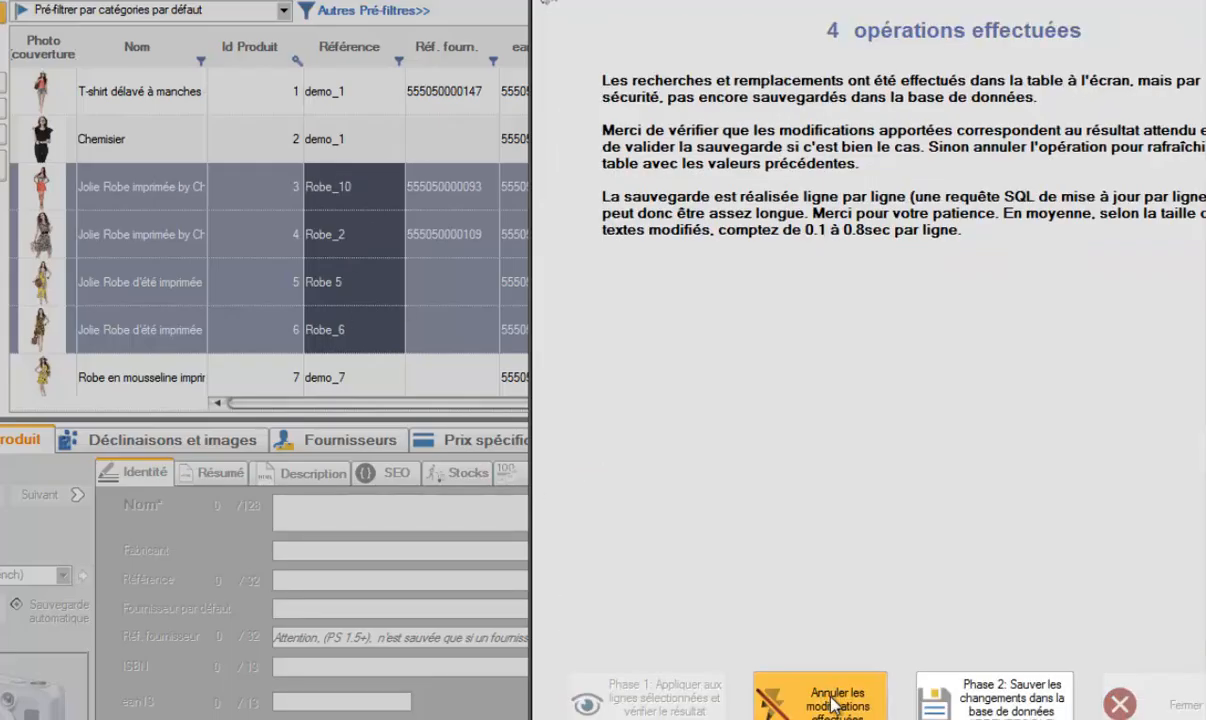
# Step: Preview replacing "demo" with a random synonym from "Robe, Jupe, Robe longue" twice, cancelling each time, and disable find and replace
pyautogui.click(589, 550)
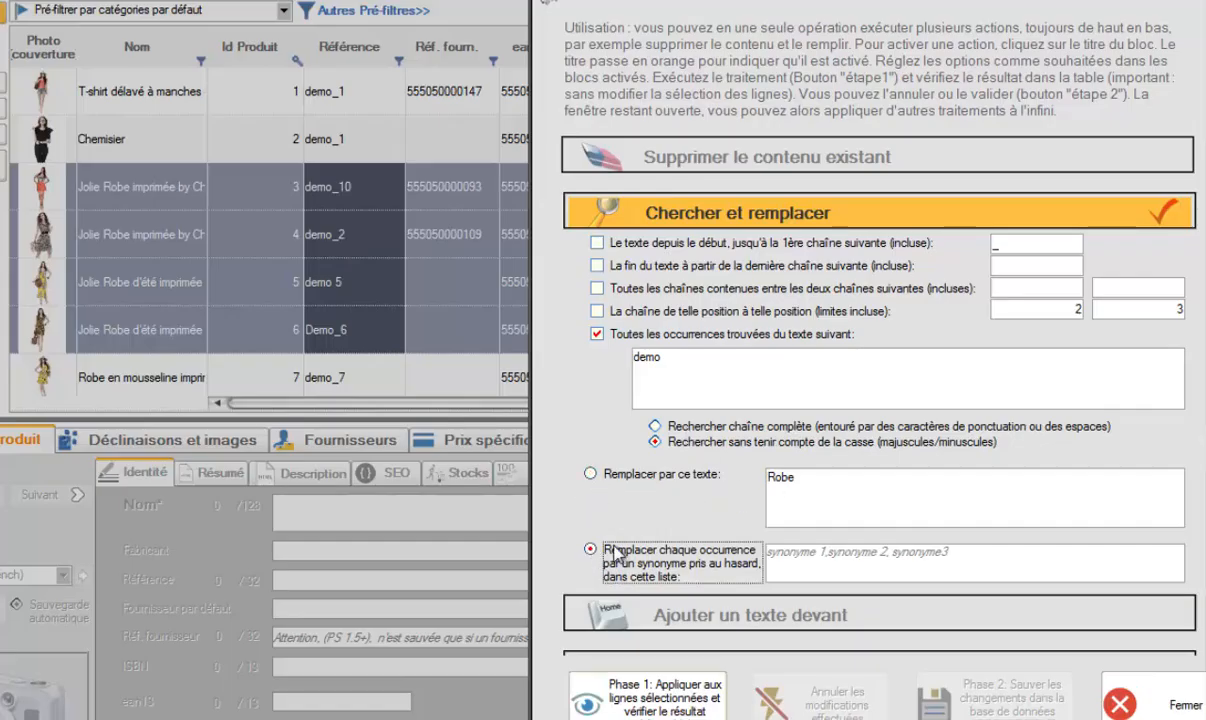
pyautogui.click(810, 559)
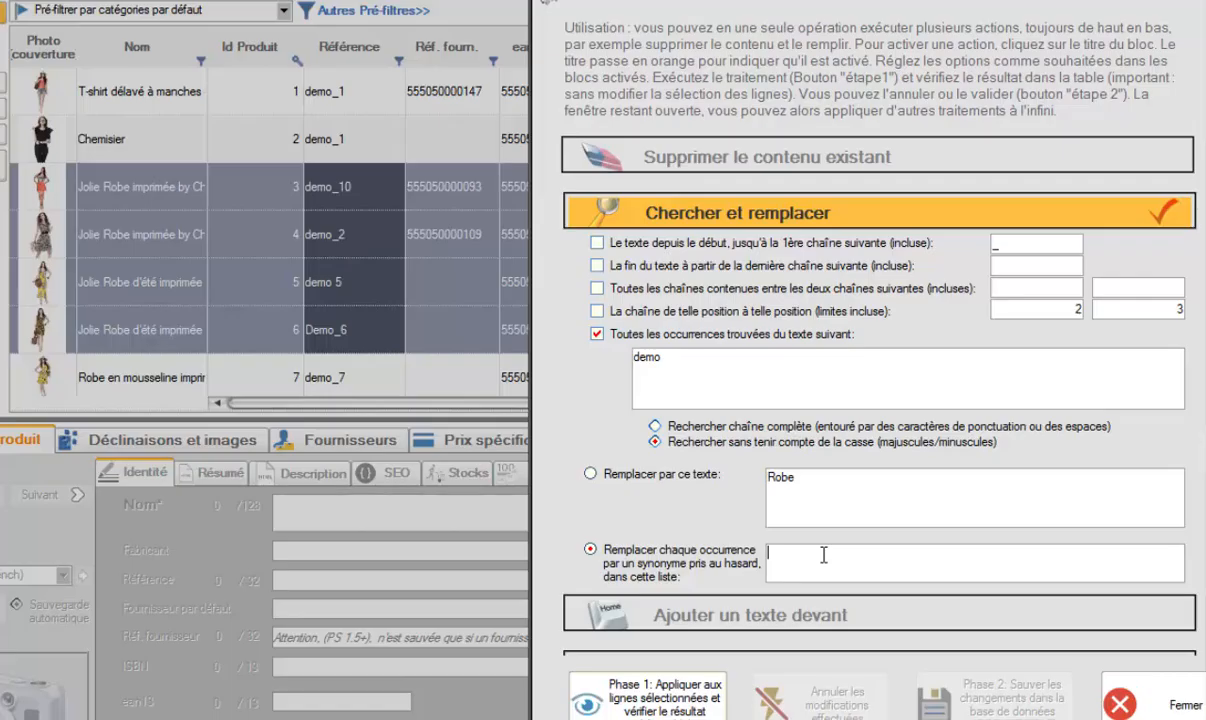
pyautogui.write('Robe, Jupe, Robe longue')
pyautogui.click(670, 705)
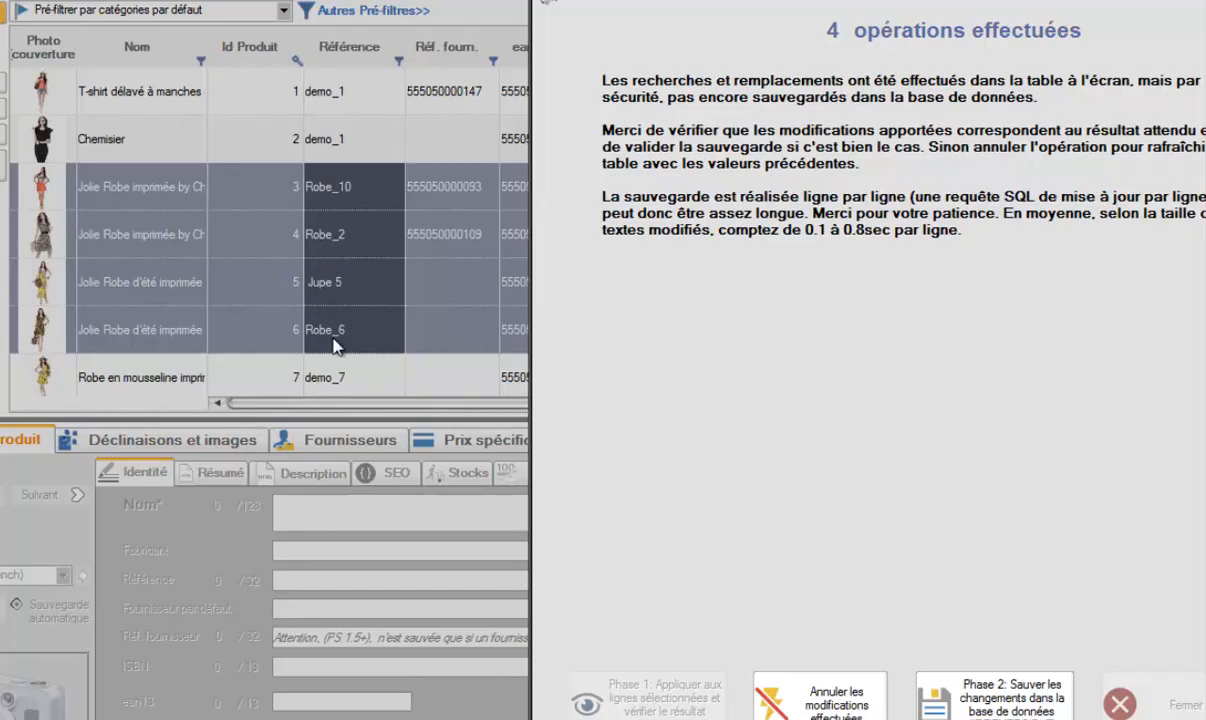
pyautogui.click(855, 702)
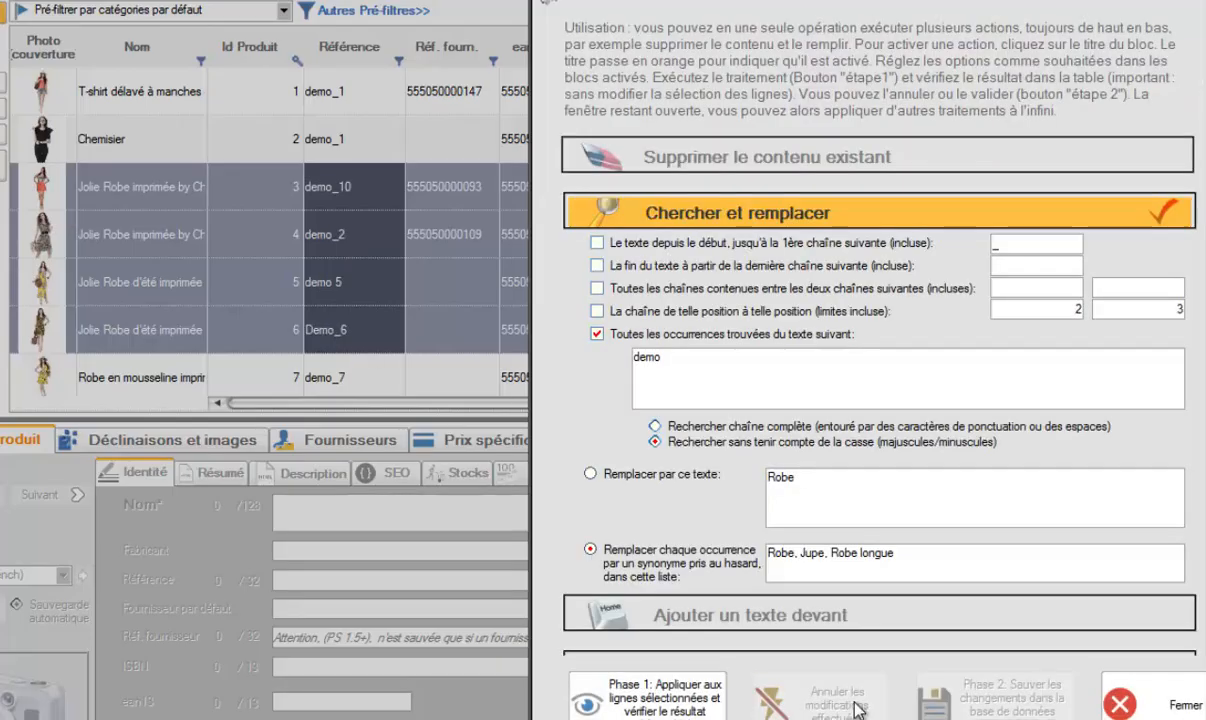
pyautogui.click(697, 700)
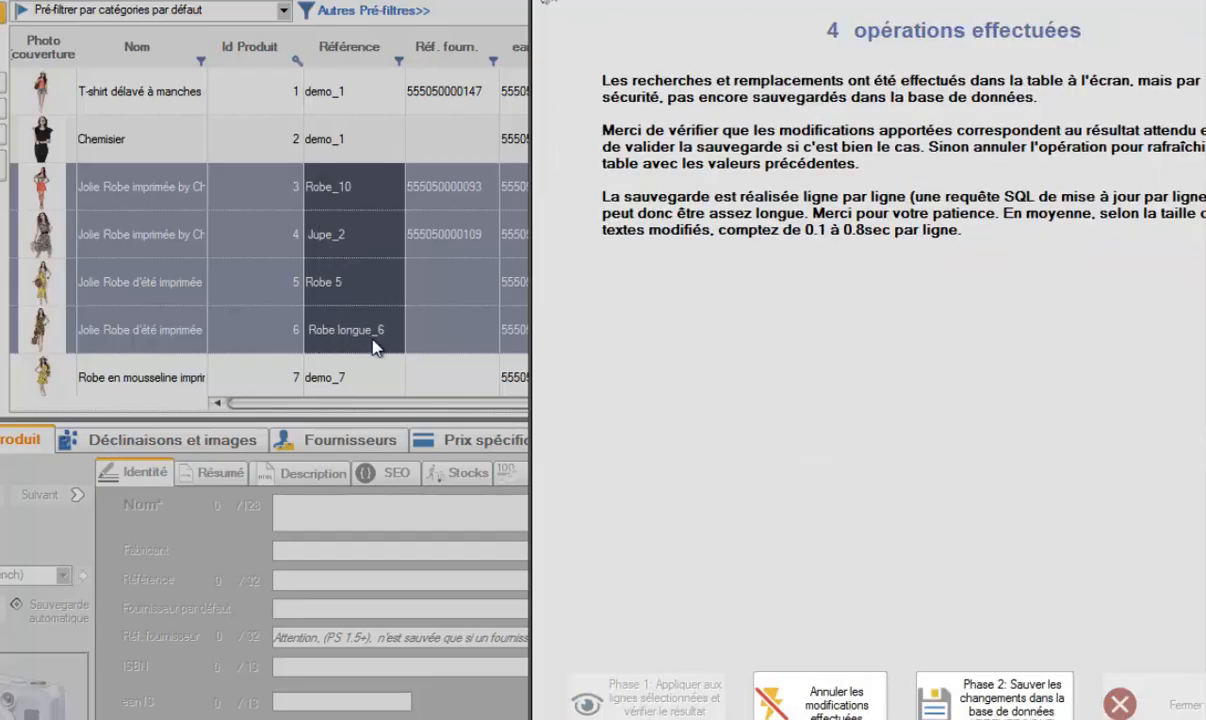
pyautogui.click(790, 690)
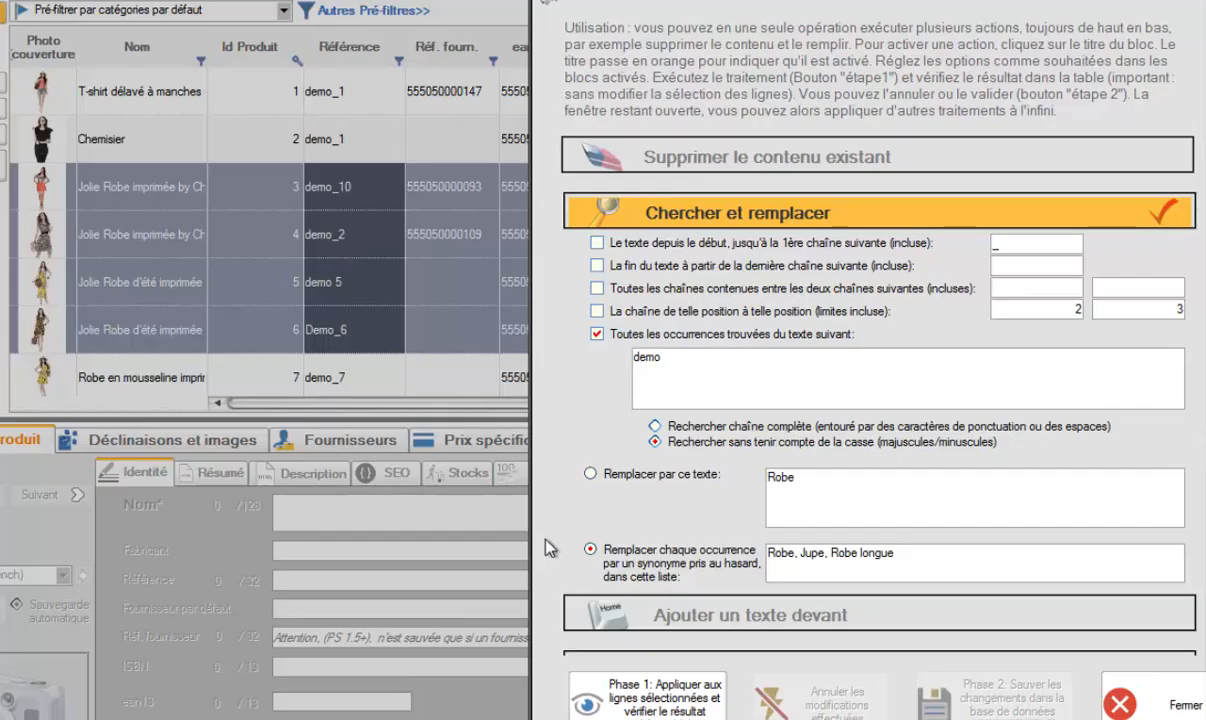
pyautogui.click(762, 212)
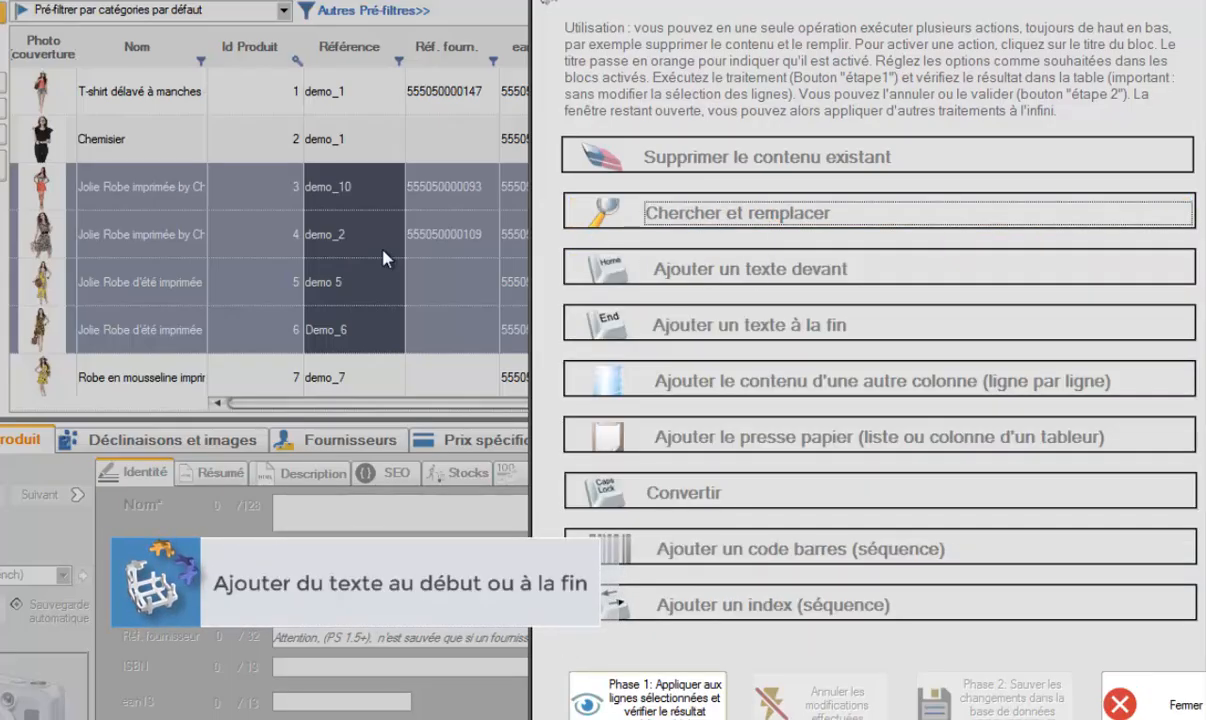
# Step: Look at the options for adding text in front of and at the end of values, deactivating each action again
pyautogui.click(762, 272)
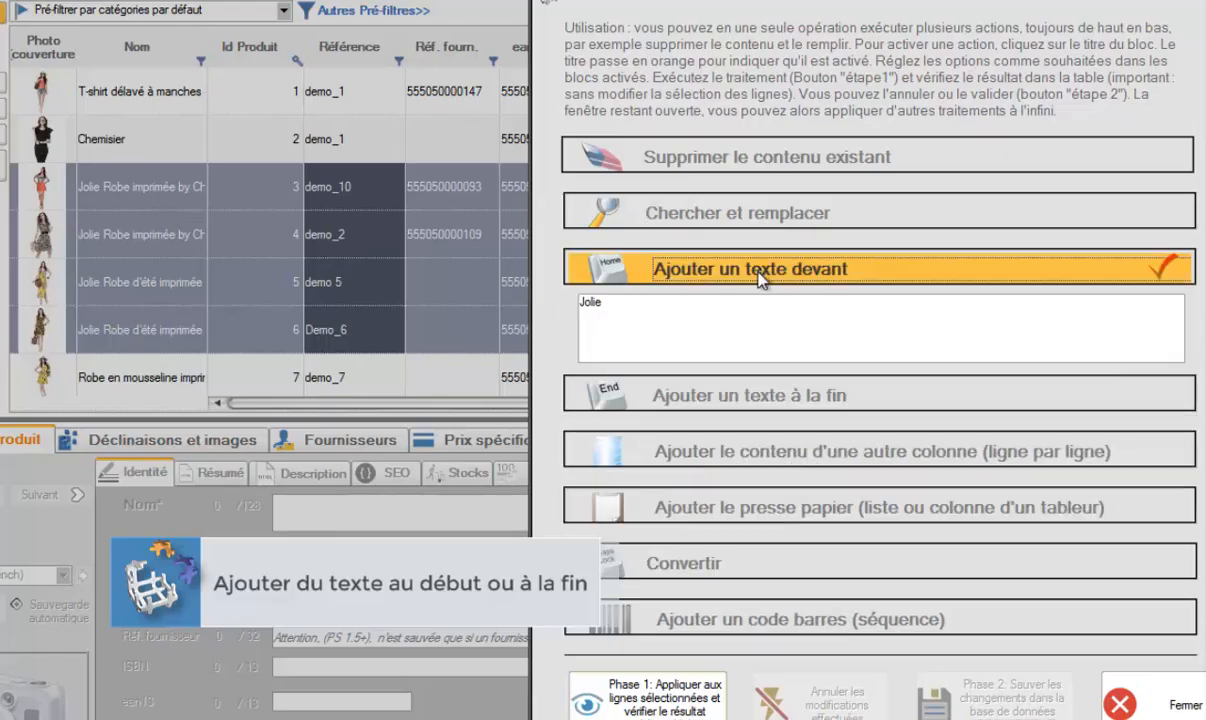
pyautogui.click(705, 268)
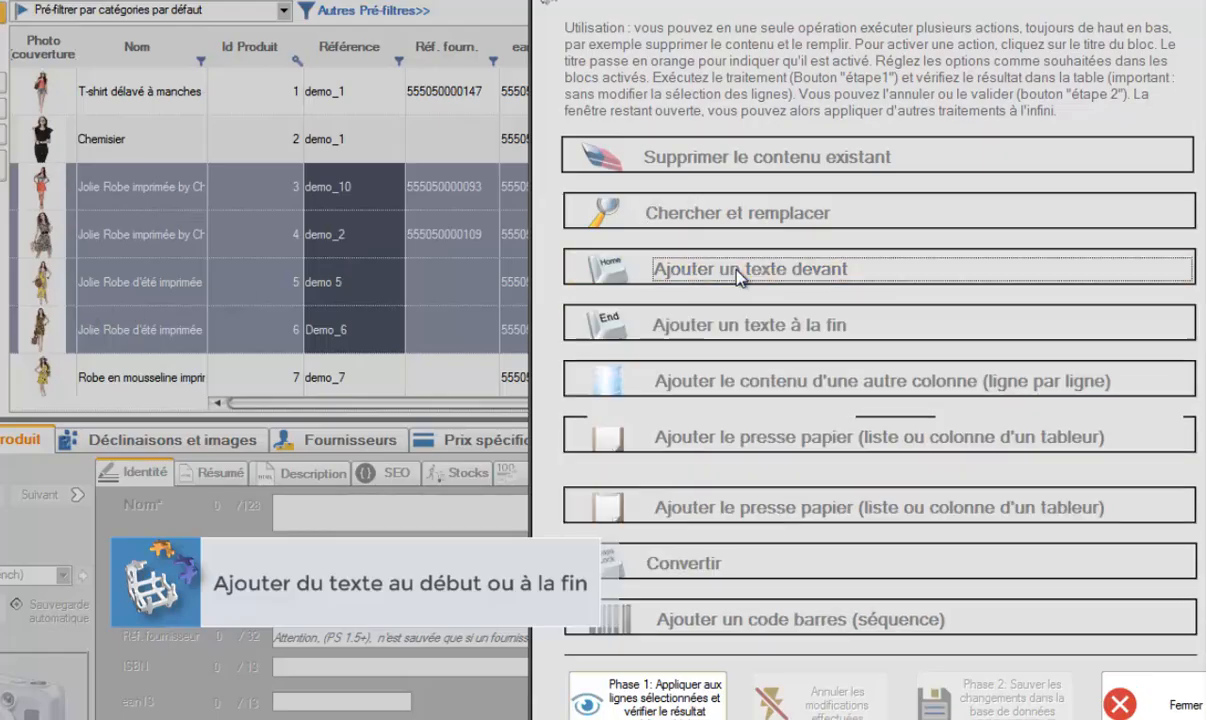
pyautogui.click(721, 326)
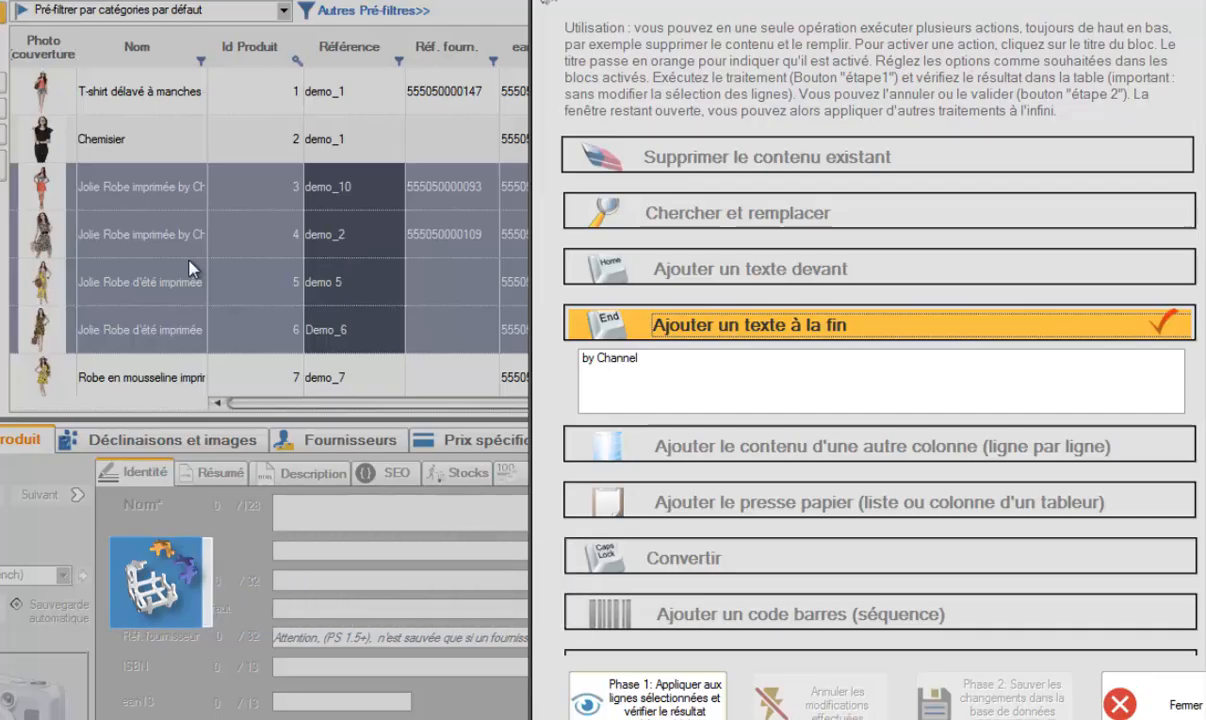
pyautogui.click(767, 325)
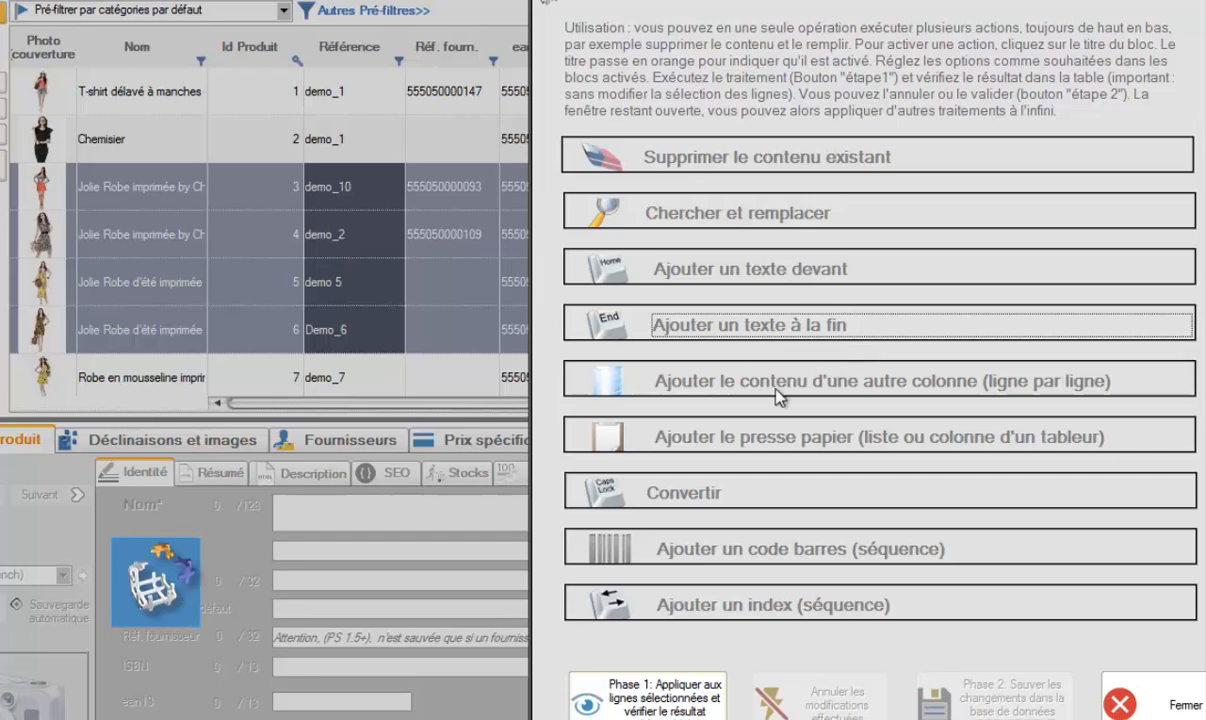
# Step: Activate adding another column's content row by row and choose Nom as the source column
pyautogui.click(853, 385)
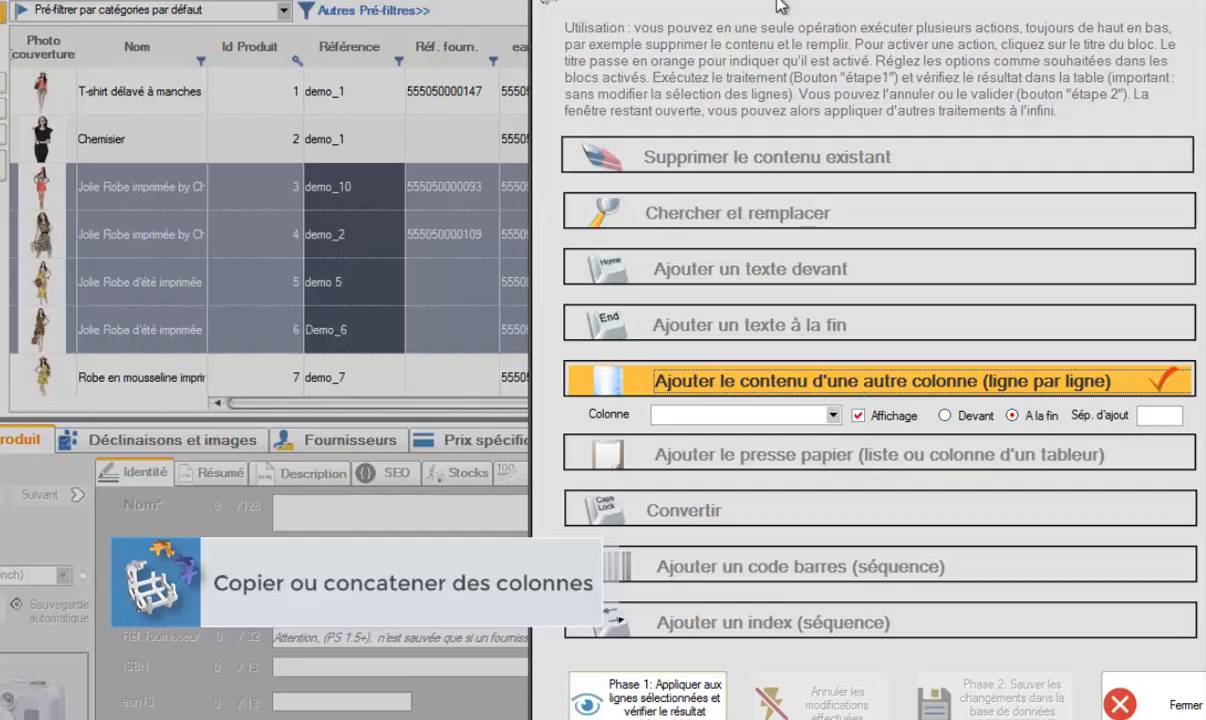
pyautogui.moveTo(764, 2); pyautogui.dragTo(1059, 1)
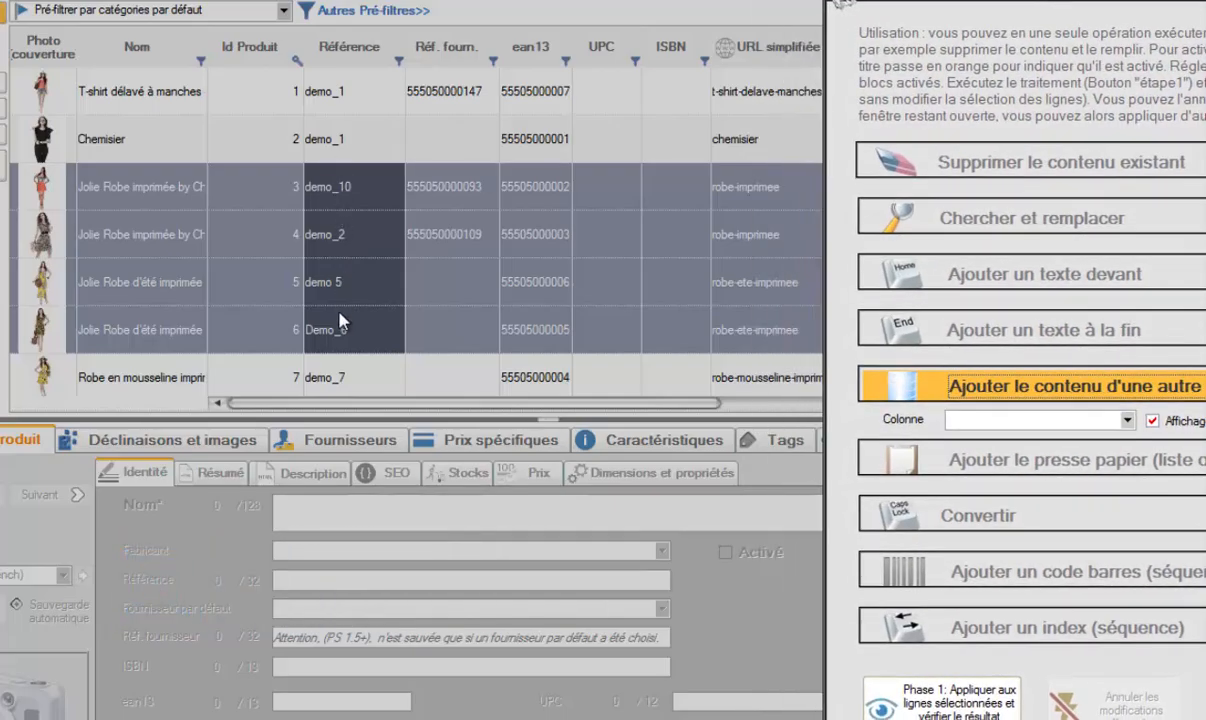
pyautogui.moveTo(843, 3); pyautogui.dragTo(791, 3)
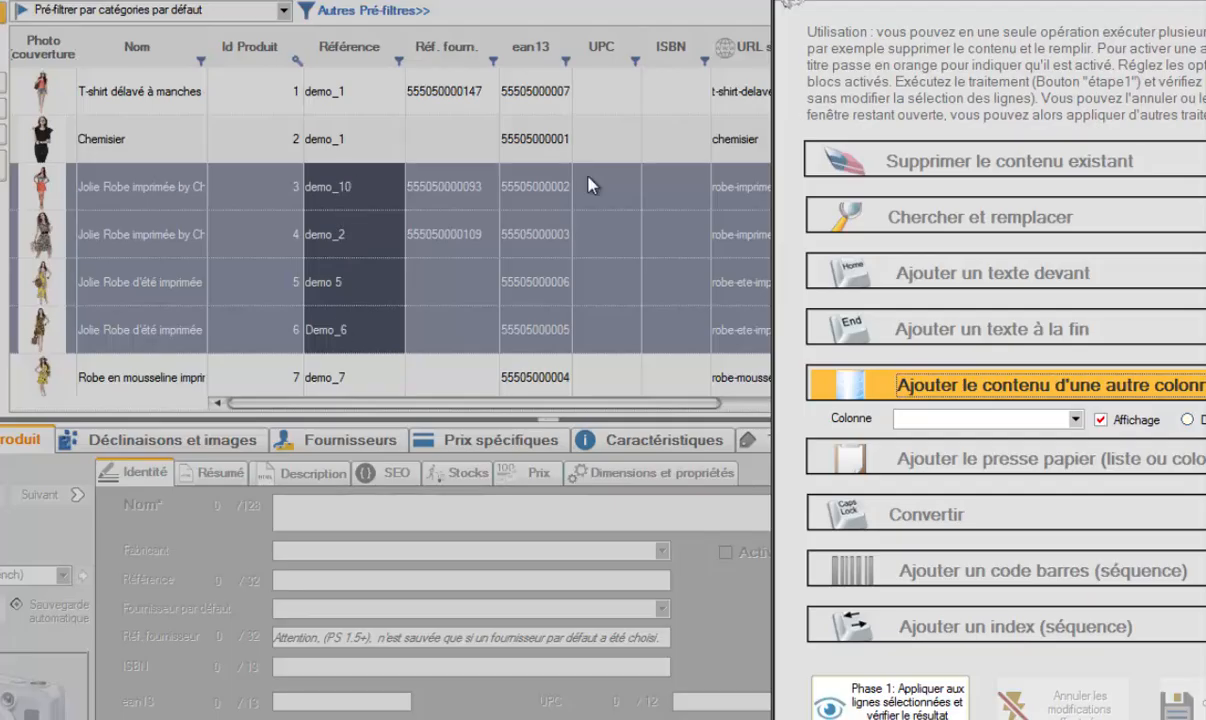
pyautogui.moveTo(1028, 2); pyautogui.dragTo(802, 2)
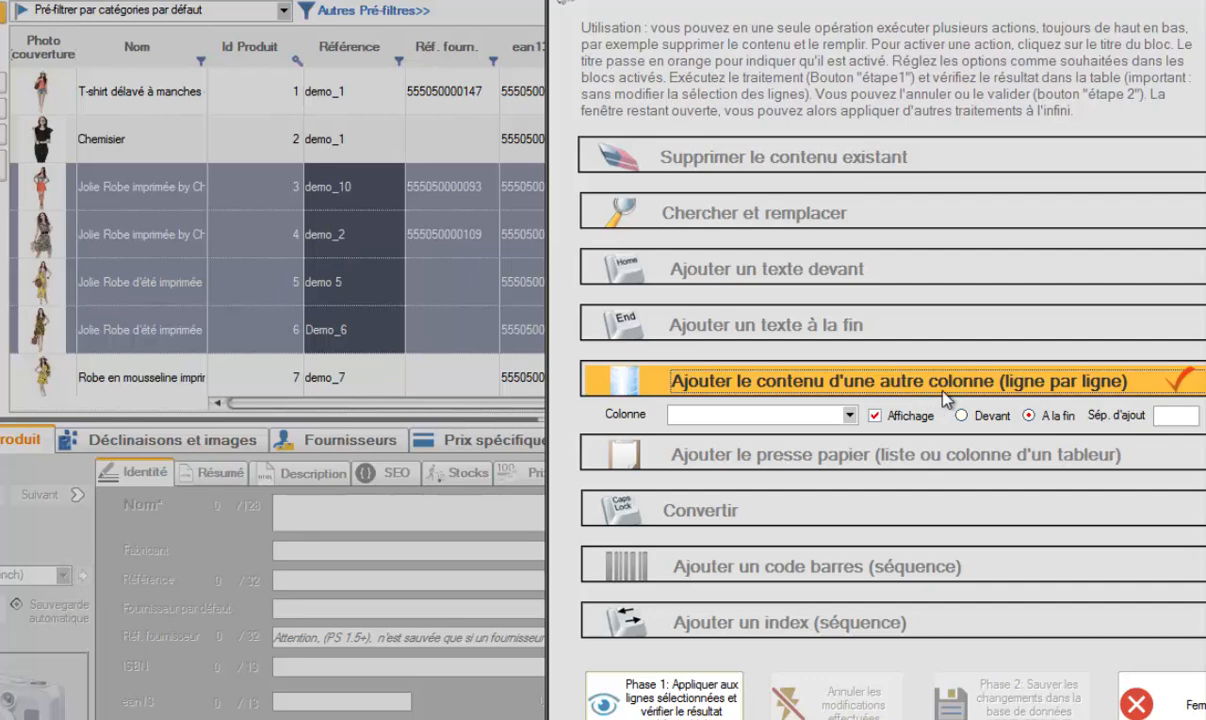
pyautogui.click(850, 415)
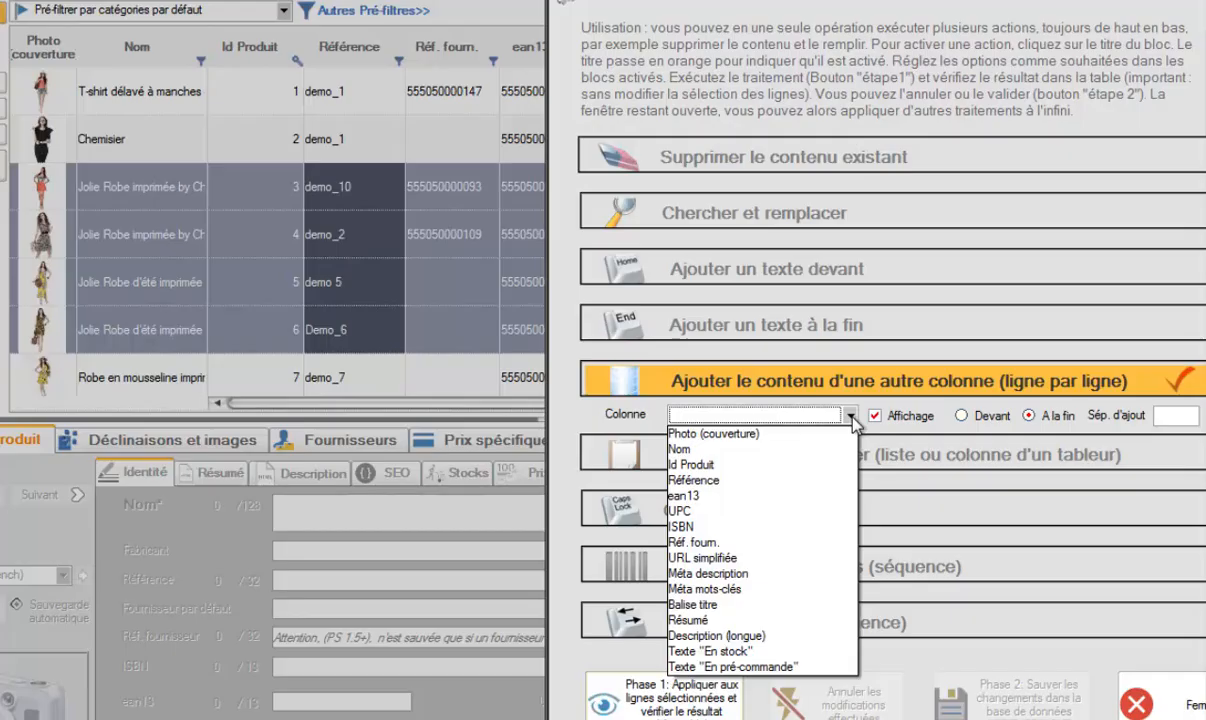
pyautogui.click(680, 449)
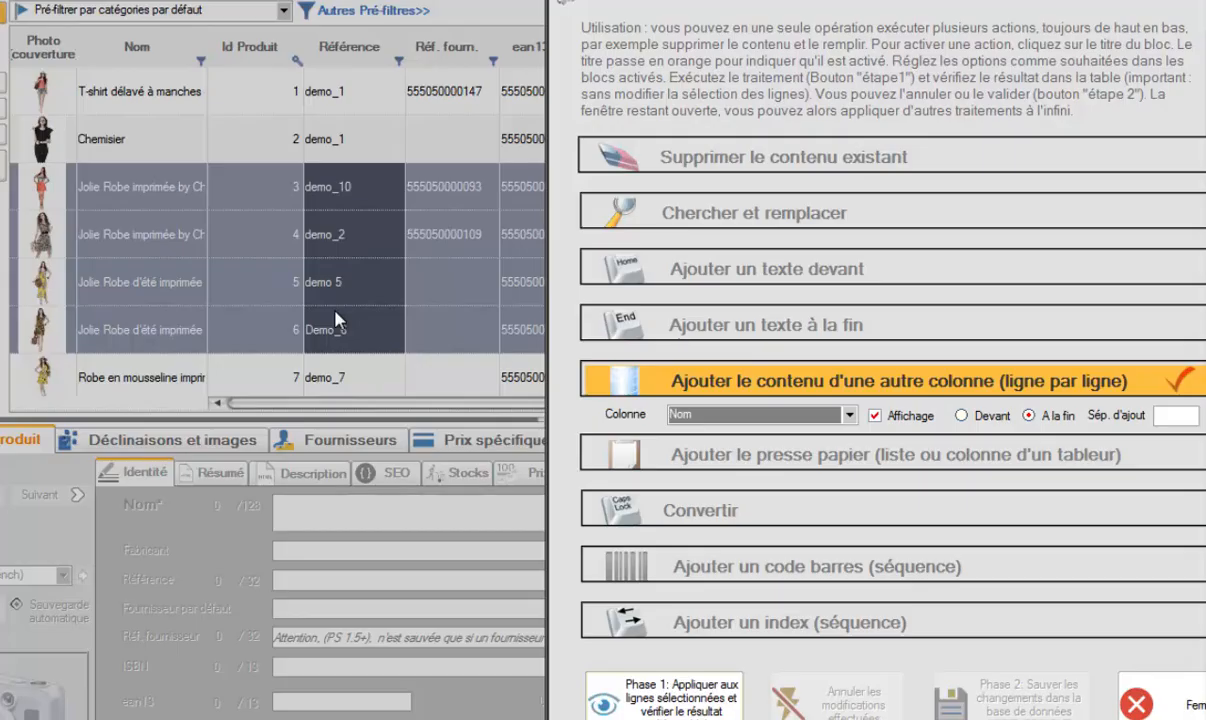
# Step: Preview adding the product names in front of the selected references and cancel the modifications
pyautogui.click(961, 415)
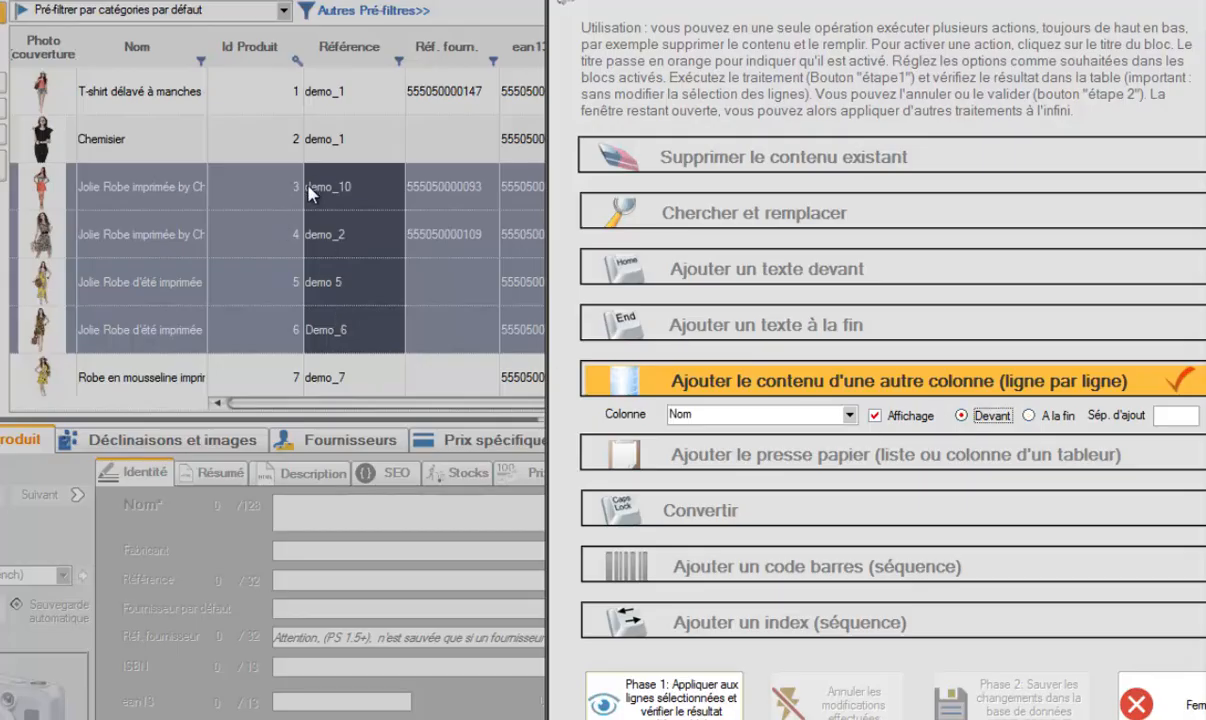
pyautogui.click(1030, 416)
pyautogui.click(961, 415)
pyautogui.click(658, 705)
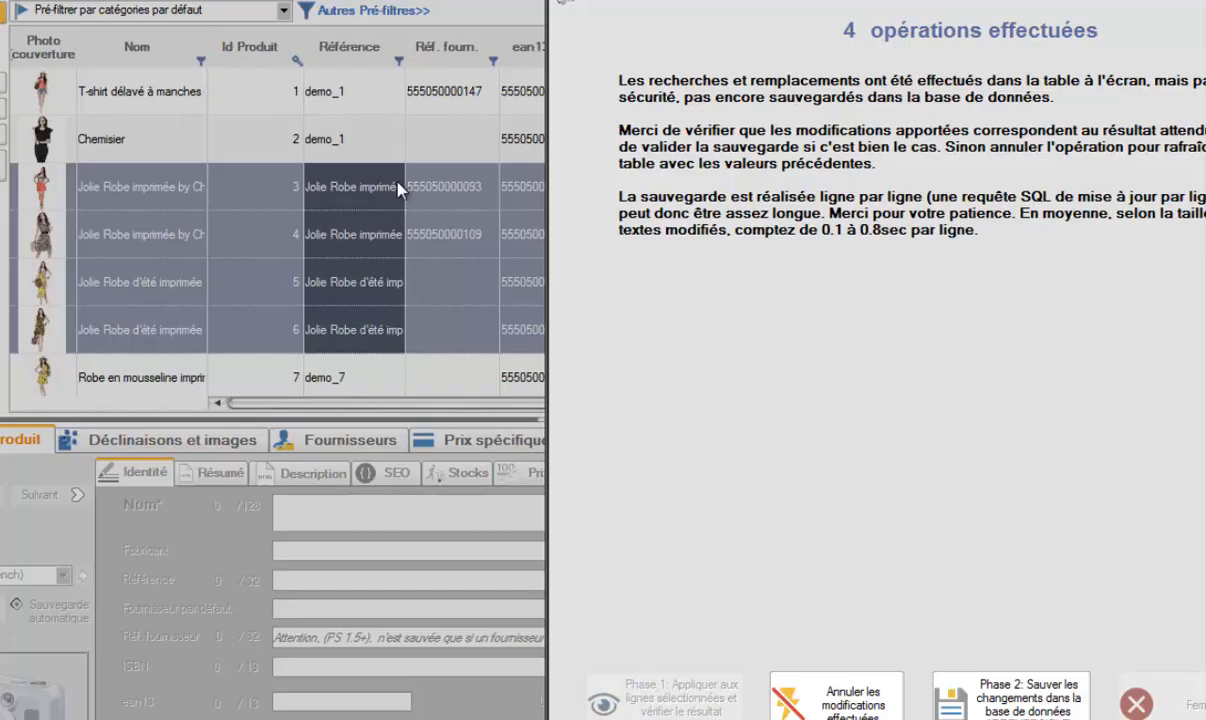
pyautogui.click(836, 690)
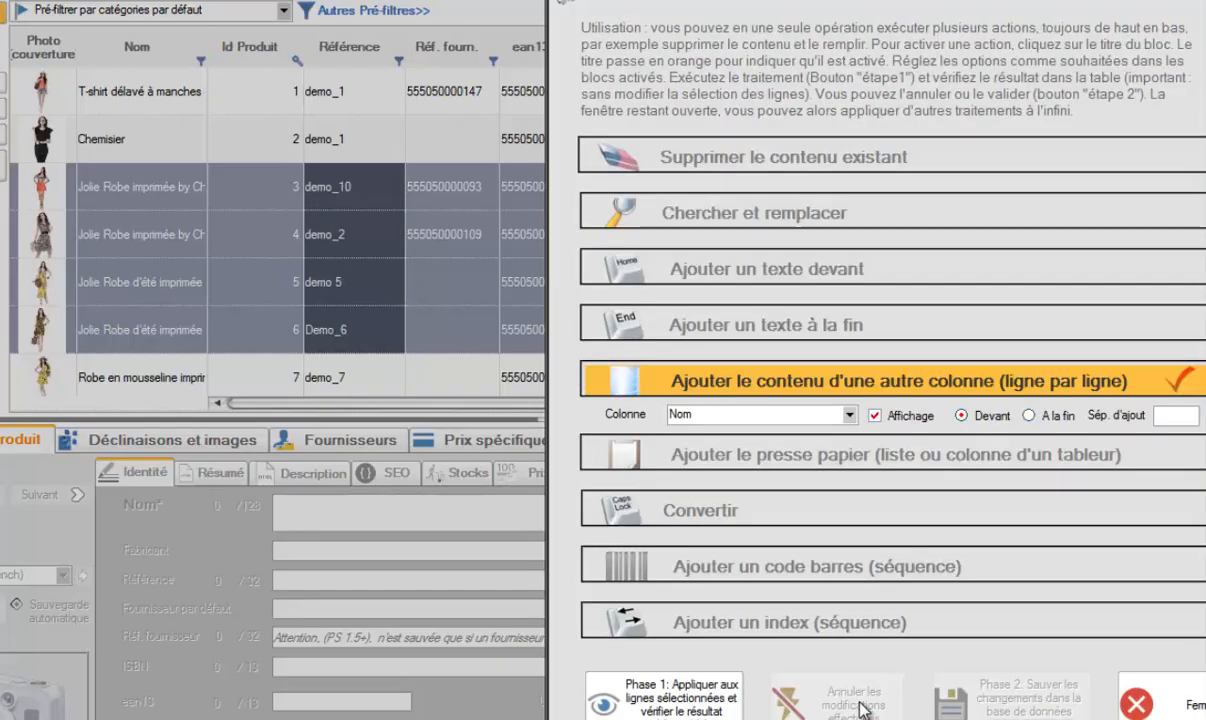
# Step: Switch the added names to the end of the selected references, preview the change and cancel the modifications
pyautogui.click(1029, 418)
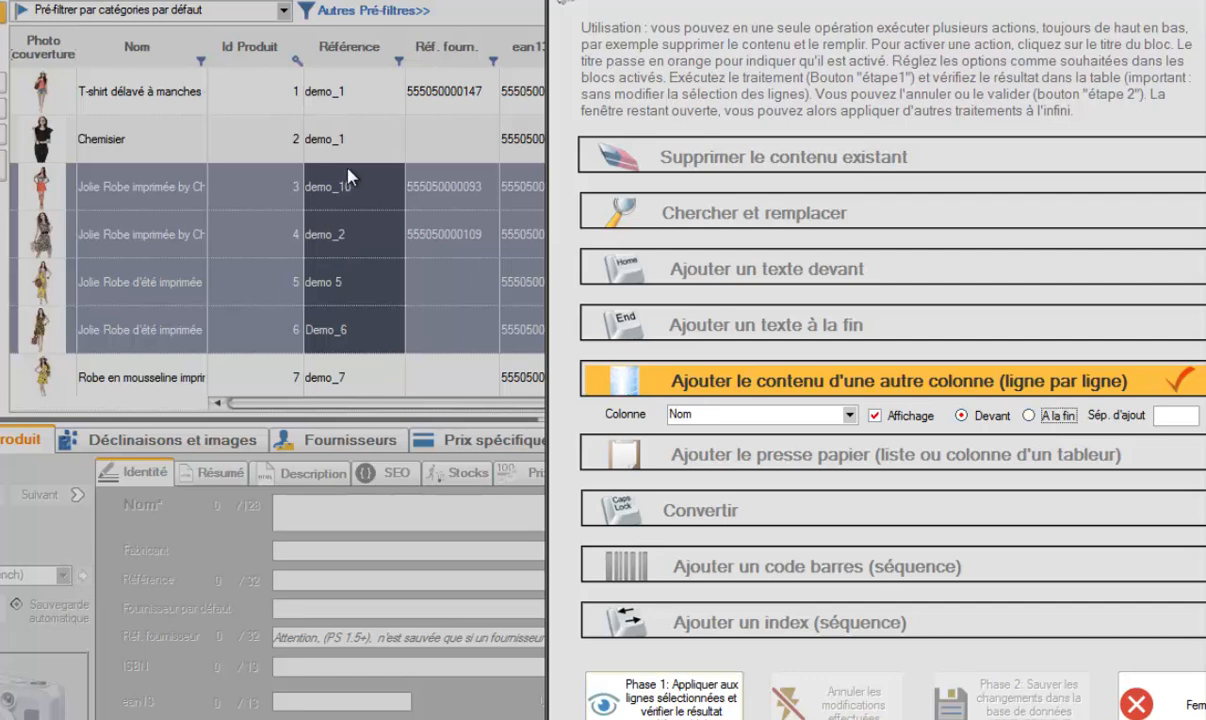
pyautogui.click(695, 694)
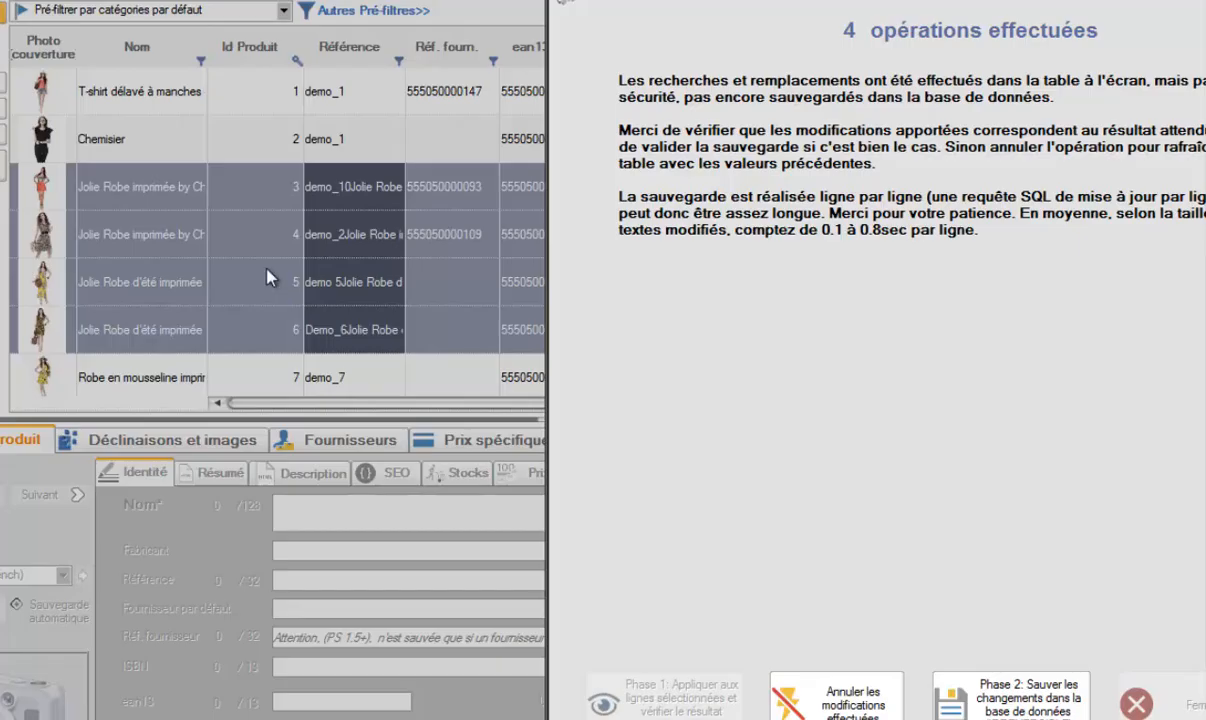
pyautogui.click(824, 680)
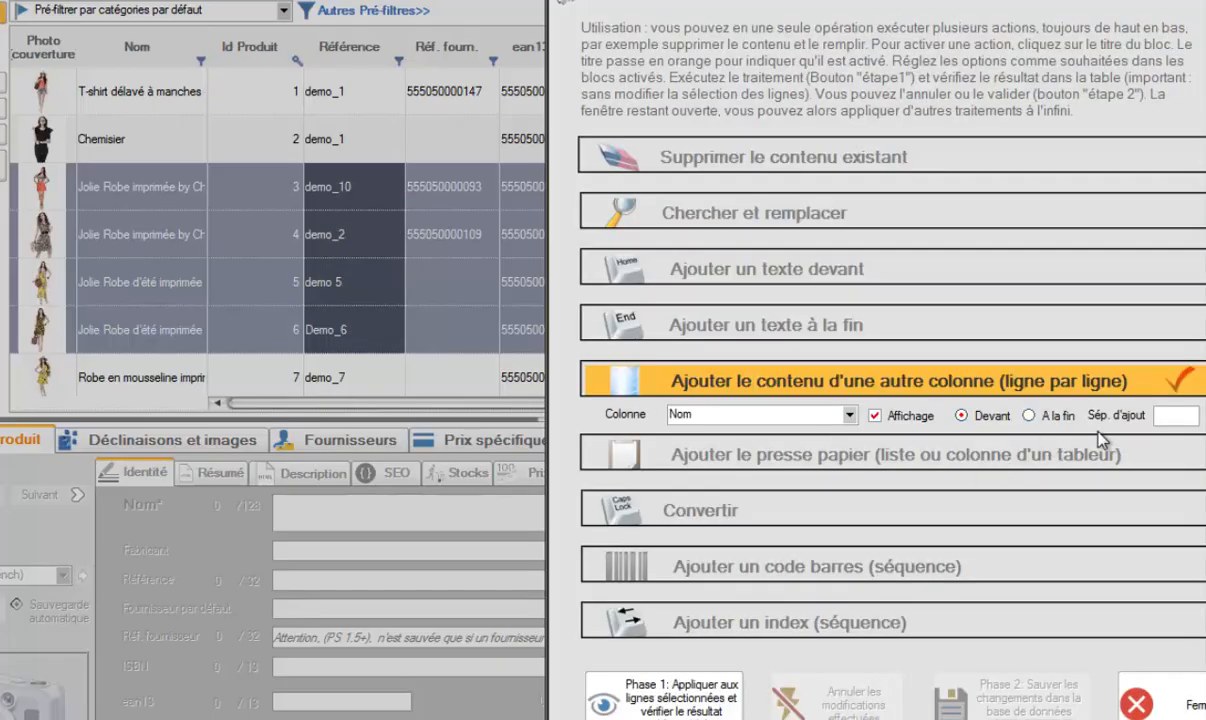
# Step: Set "-" as the separator for the added column content, preview it on the references and cancel the modifications
pyautogui.click(1165, 418)
pyautogui.click(635, 690)
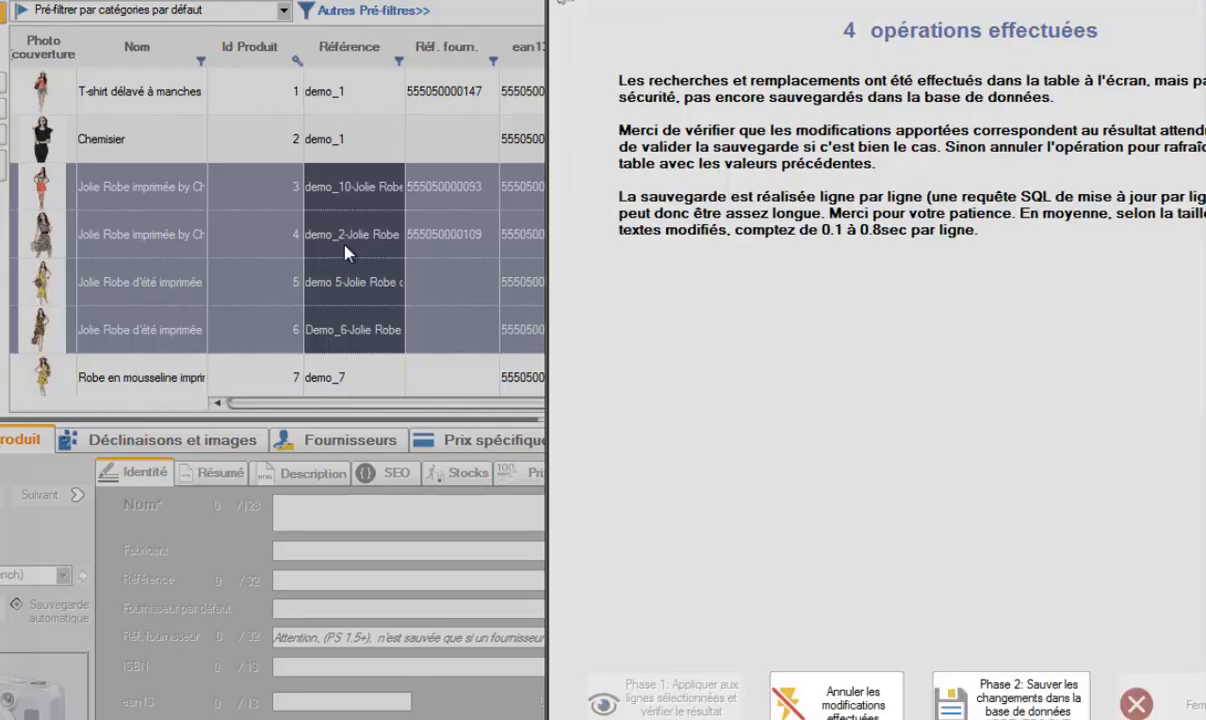
pyautogui.click(805, 690)
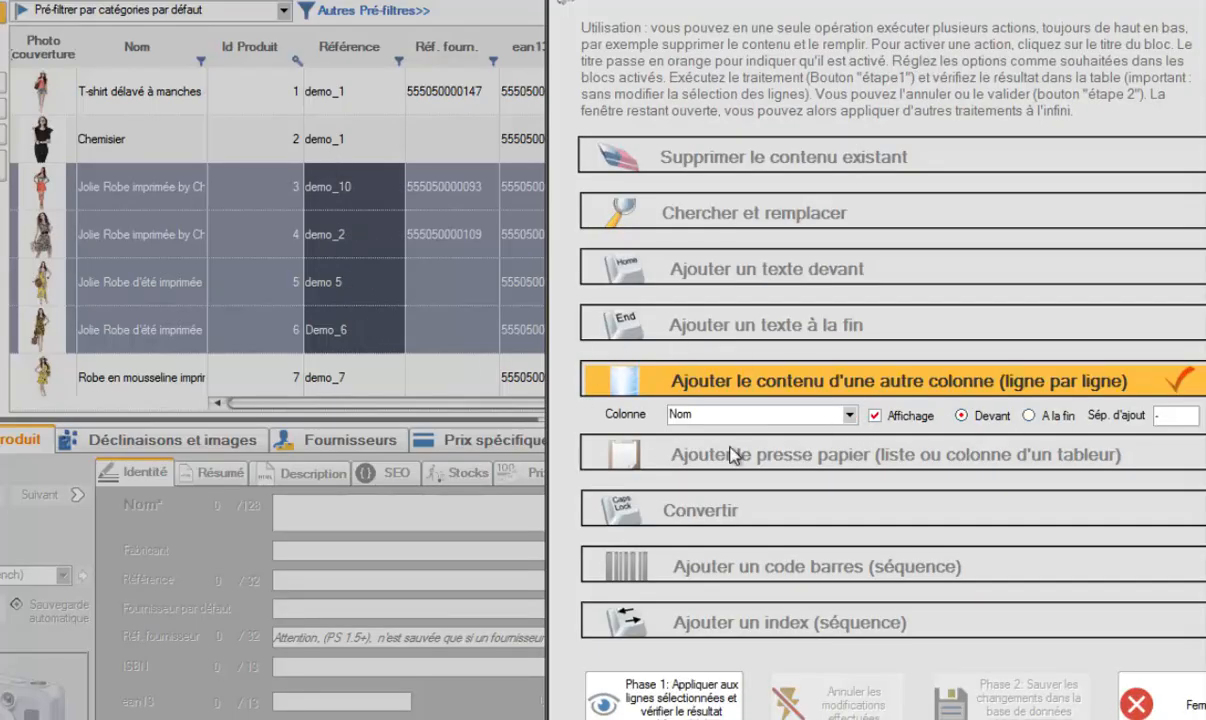
# Step: Enable complete deletion of the existing content, preview it together with the added names and cancel the modifications
pyautogui.click(752, 158)
pyautogui.click(612, 188)
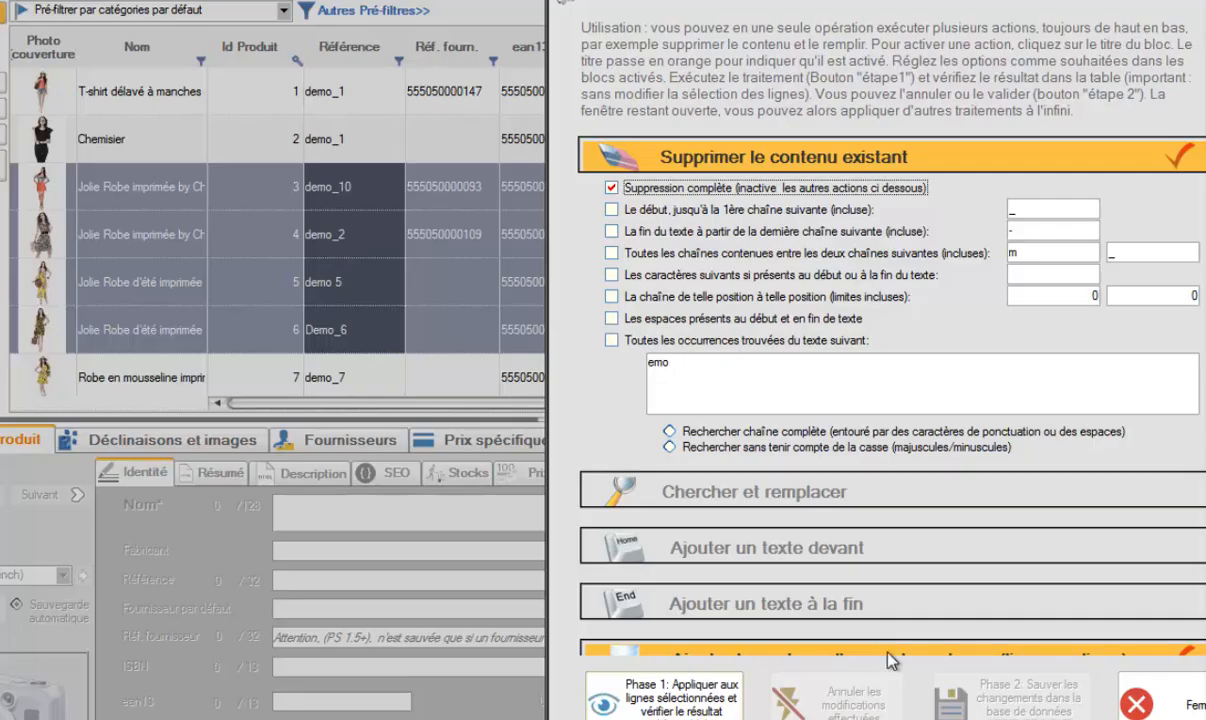
pyautogui.click(695, 705)
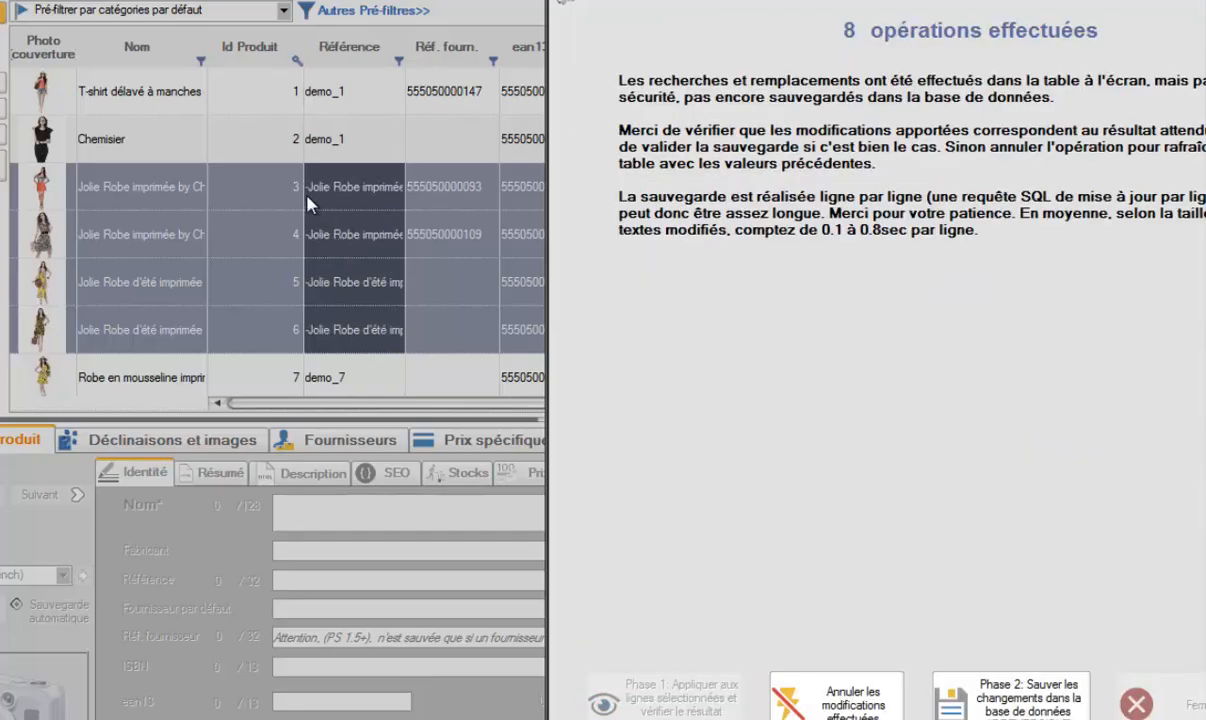
pyautogui.click(834, 702)
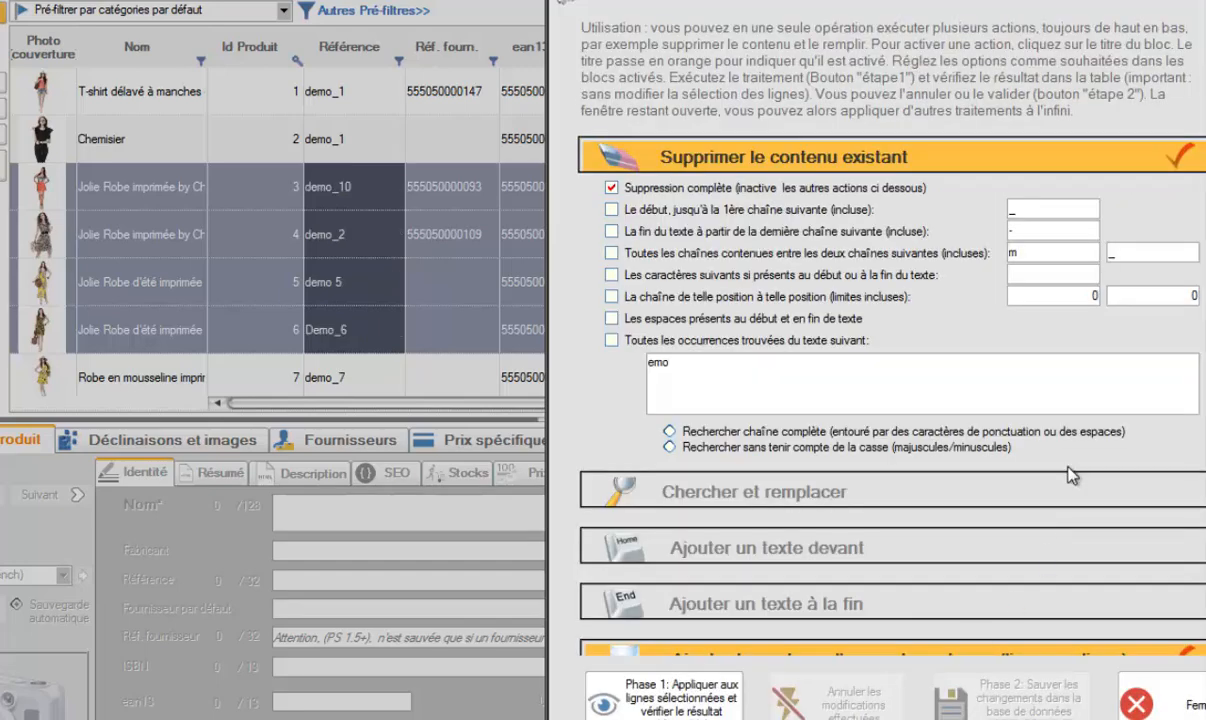
# Step: Clear the separator of the added column content and preview replacing the selected references with the product names
pyautogui.scroll(-5, 1100, 655)
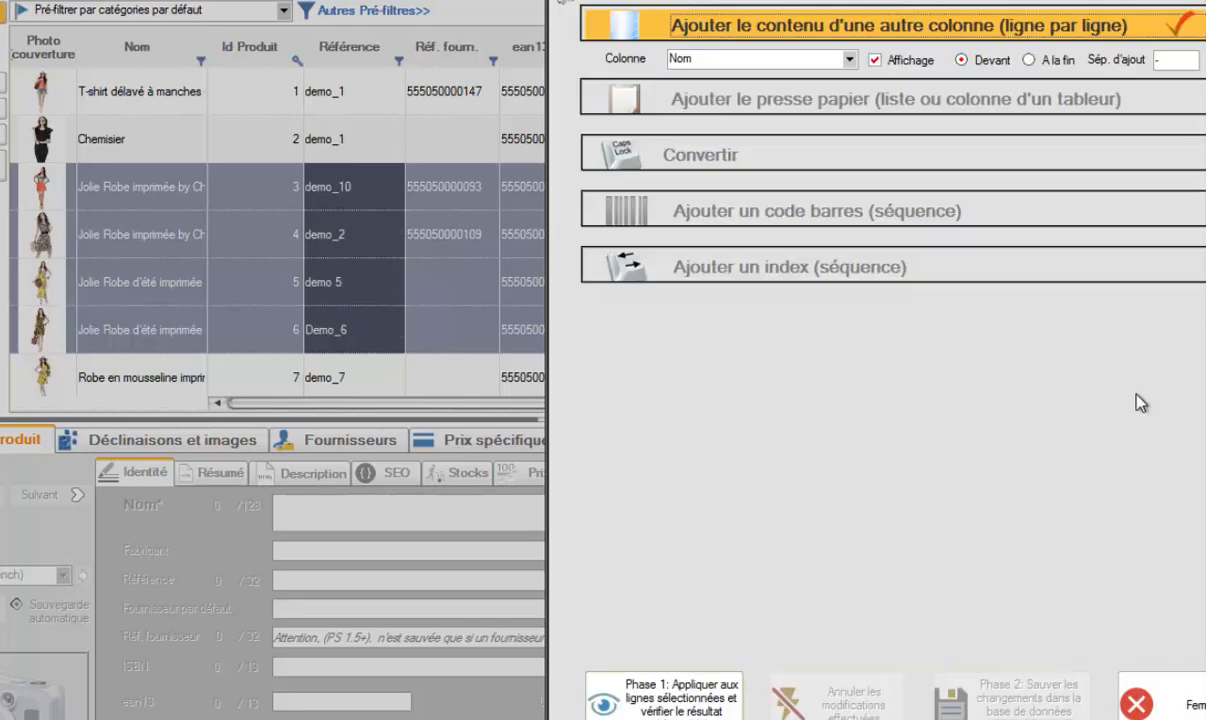
pyautogui.scroll(5, 1188, 468)
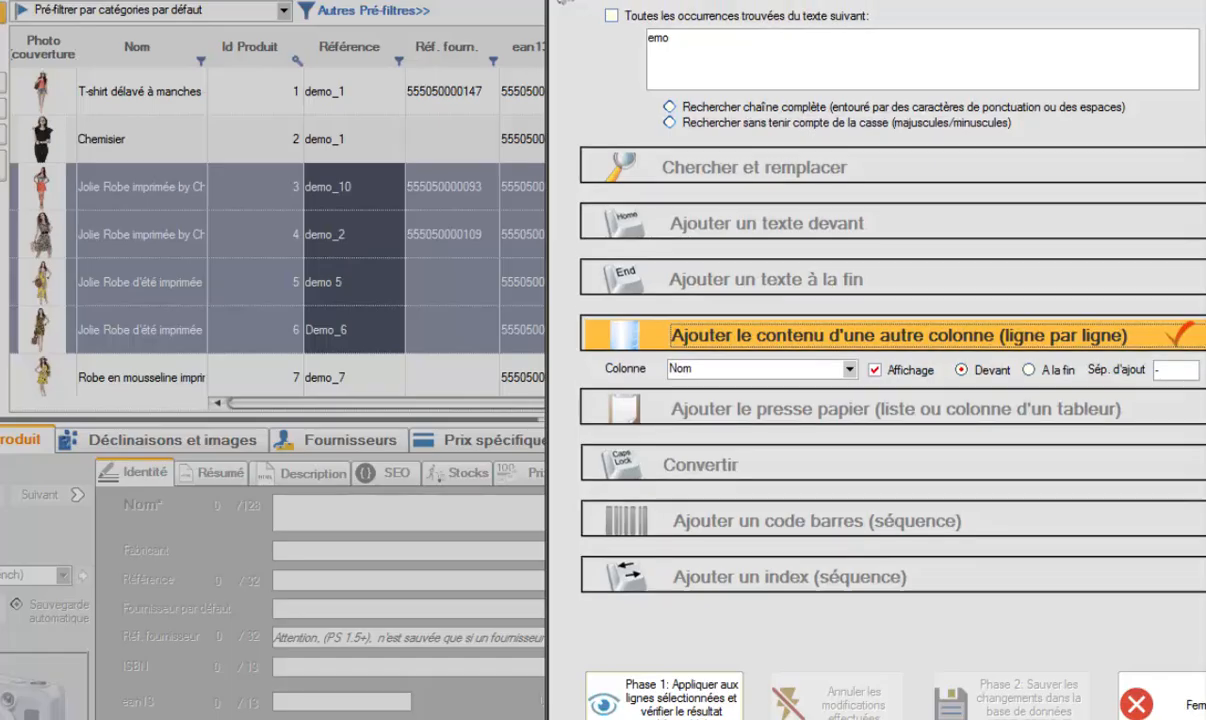
pyautogui.click(1174, 494)
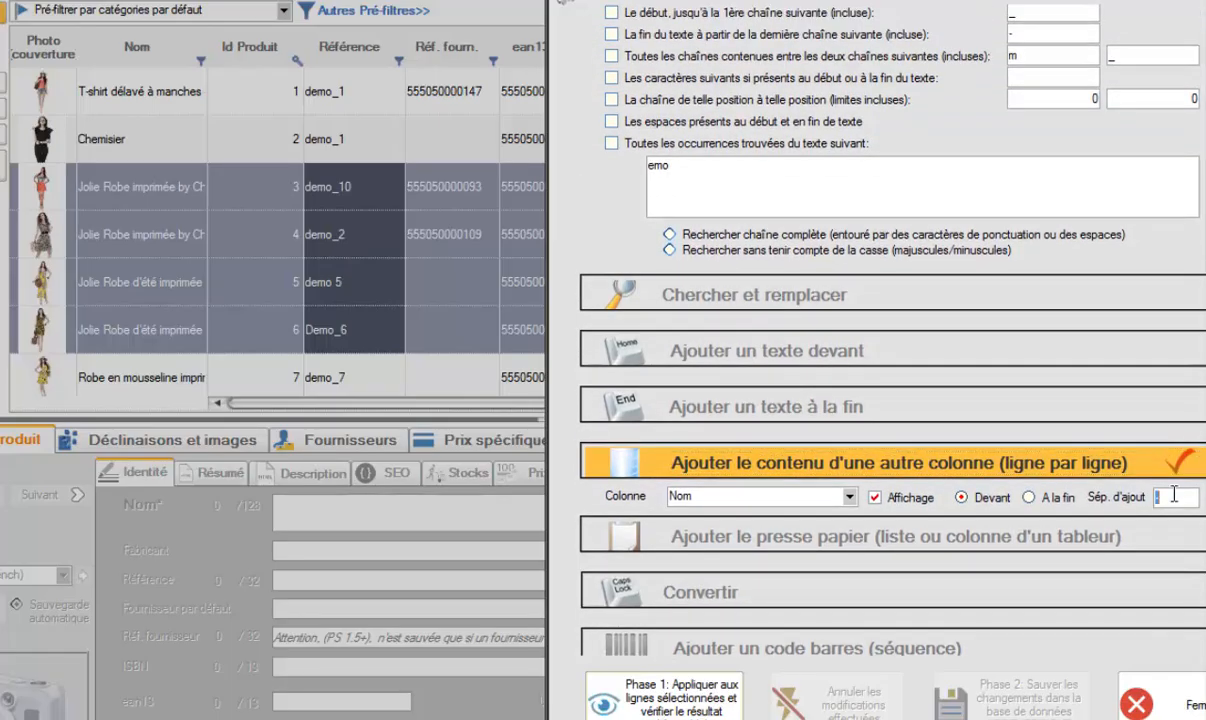
pyautogui.click(612, 684)
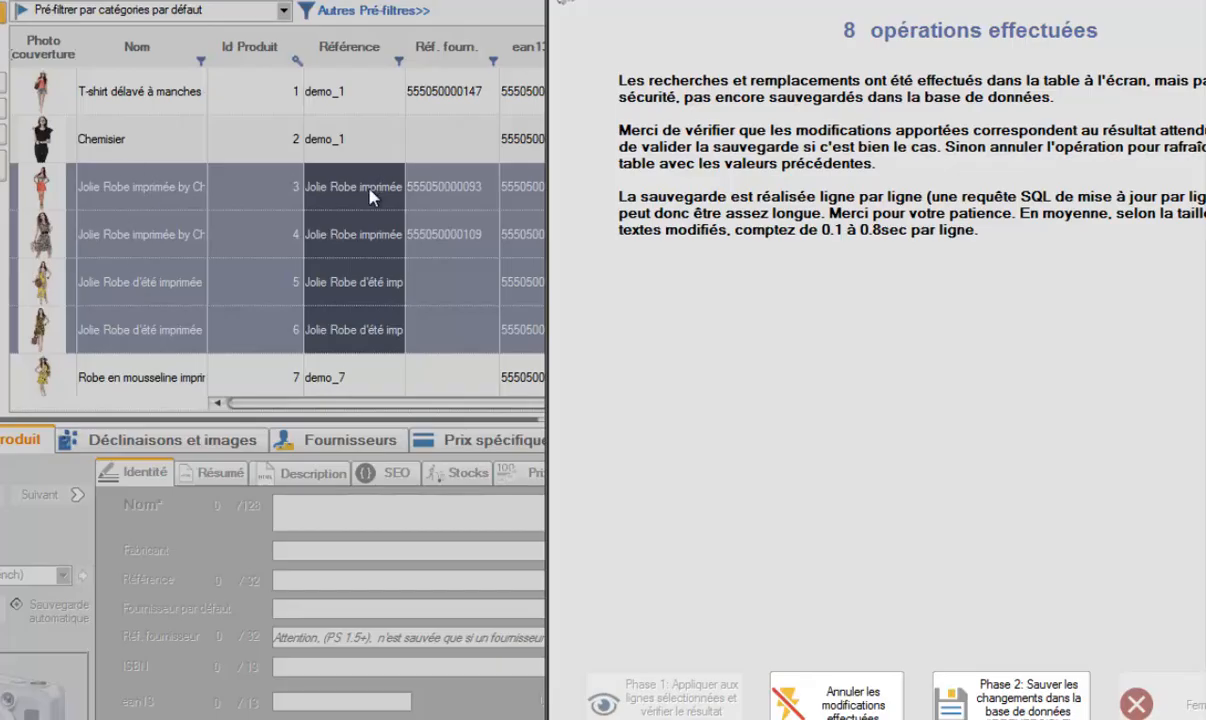
# Step: Cancel the modifications and look through the source columns and Affichage option for adding another column's content
pyautogui.click(836, 698)
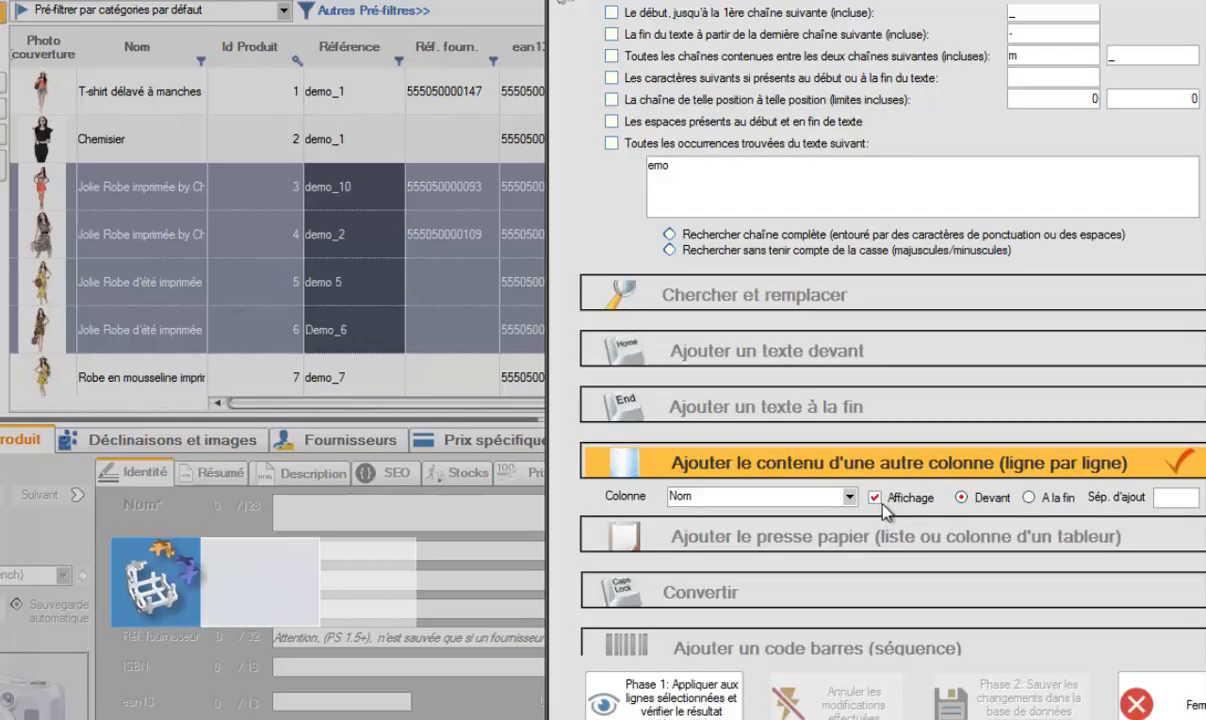
pyautogui.click(875, 498)
pyautogui.click(876, 500)
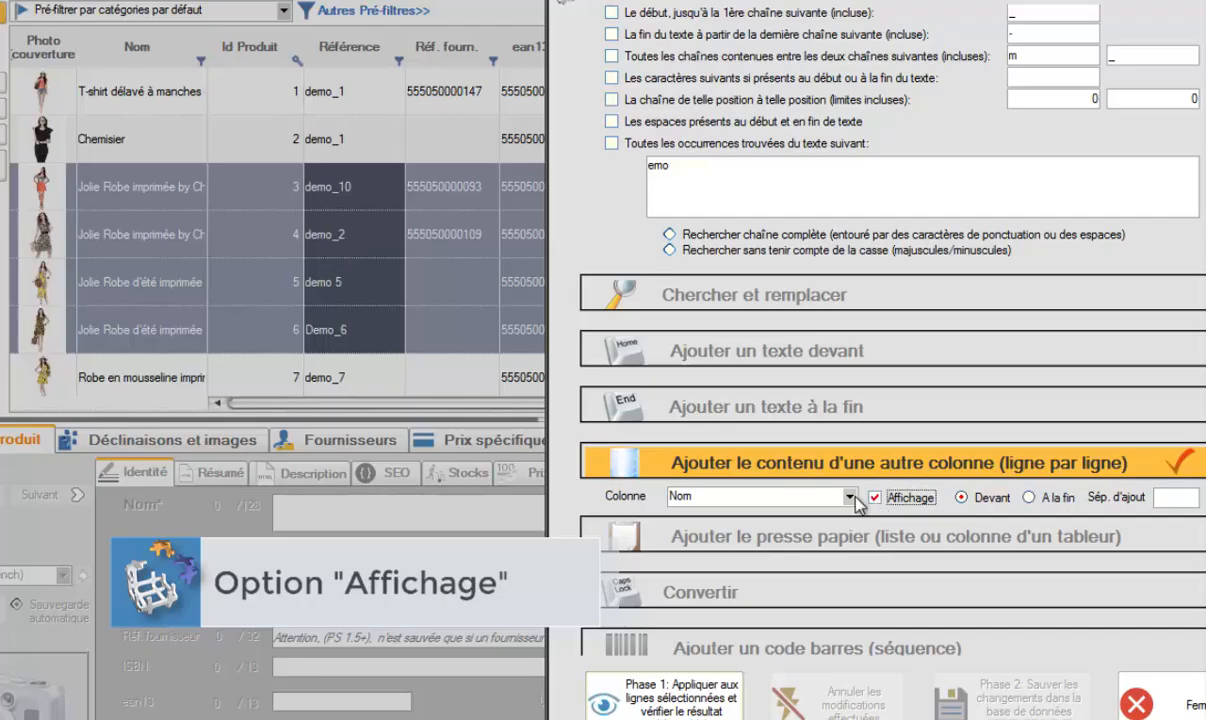
pyautogui.click(849, 497)
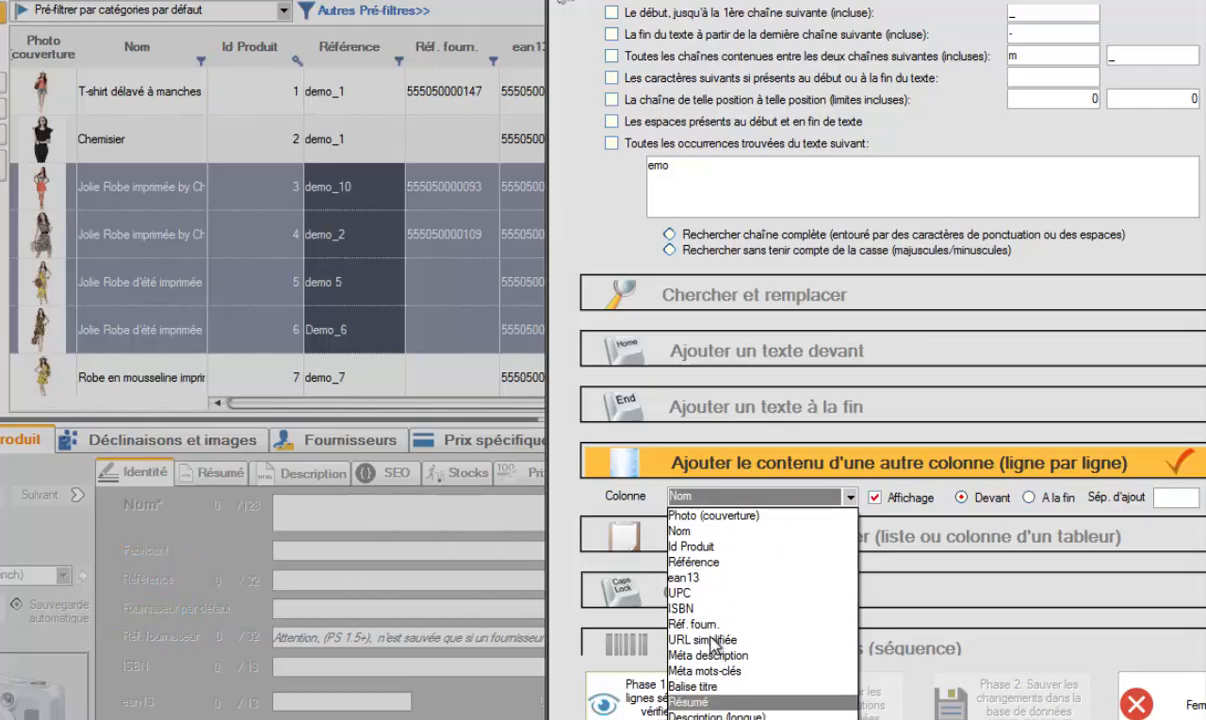
pyautogui.click(912, 491)
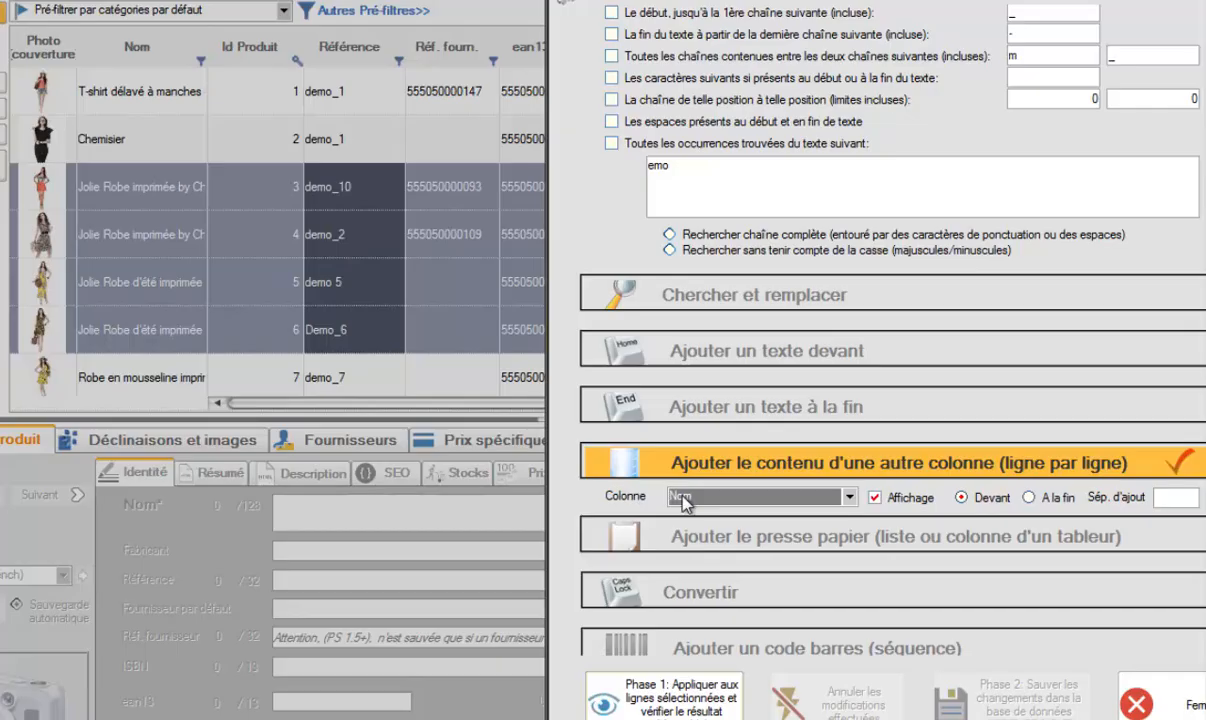
pyautogui.click(868, 497)
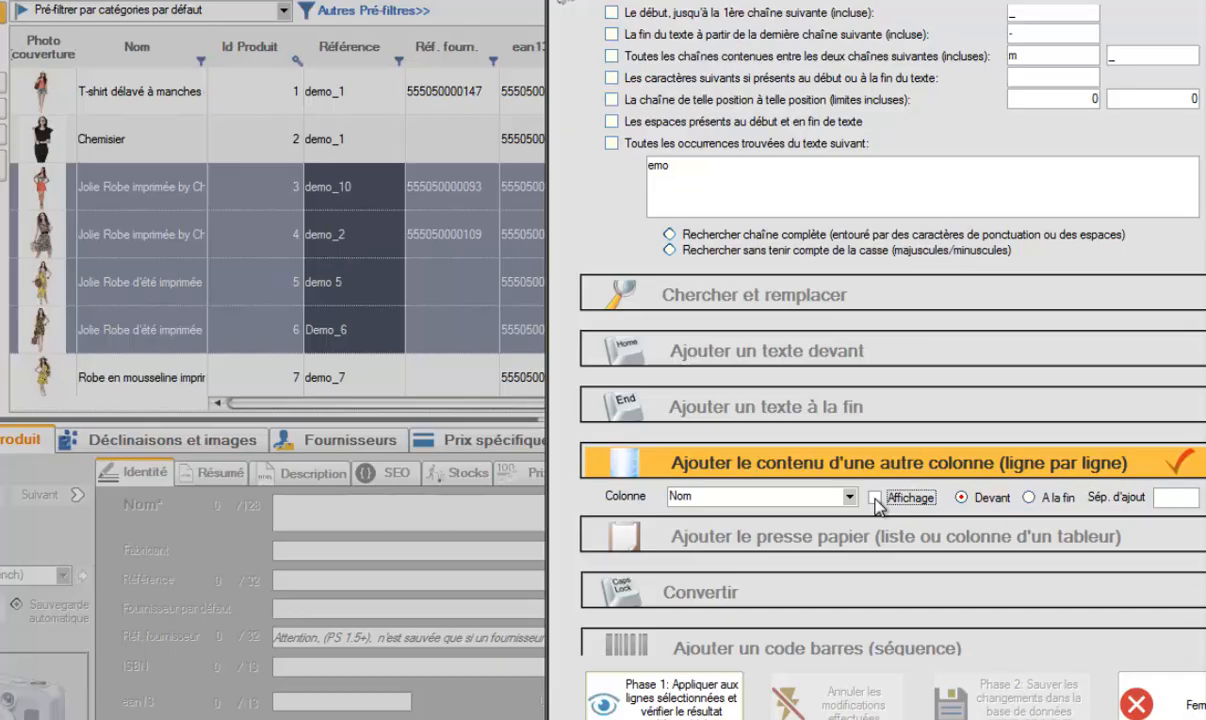
pyautogui.click(876, 498)
# Step: Turn off adding another column's content and enable adding the clipboard as a list or spreadsheet column
pyautogui.click(793, 464)
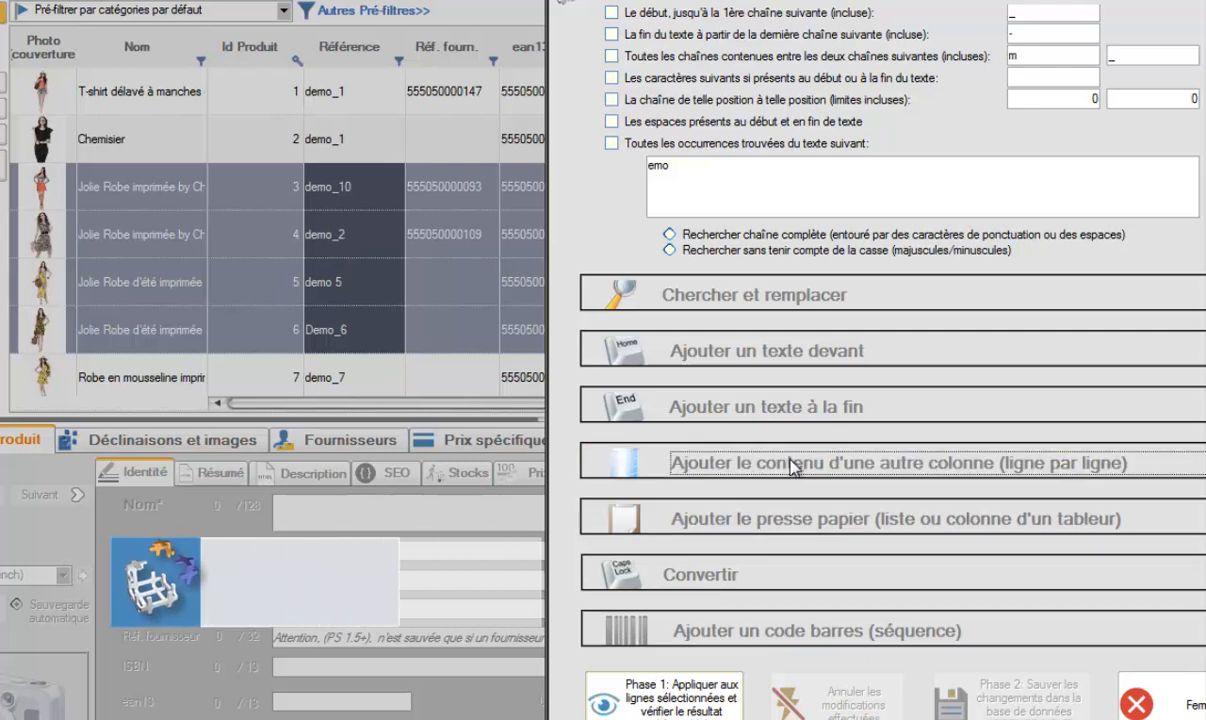
pyautogui.click(800, 524)
pyautogui.scroll(-3, 892, 400)
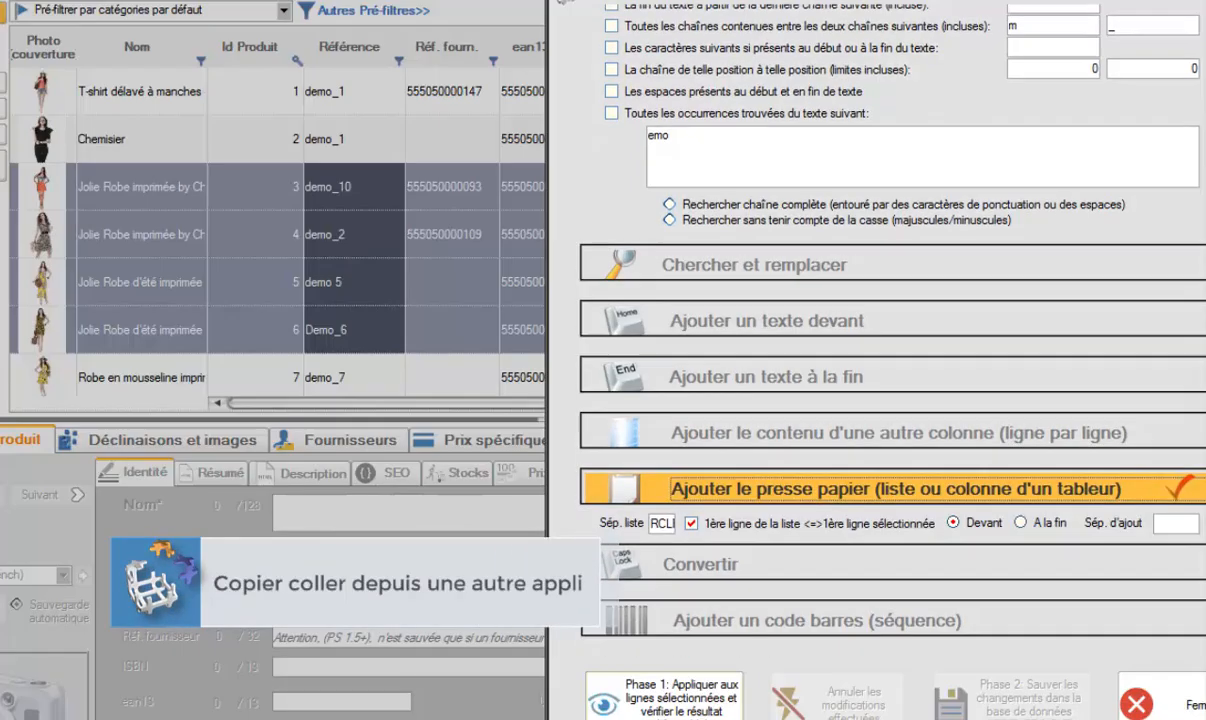
pyautogui.moveTo(1075, 2); pyautogui.dragTo(1056, 1)
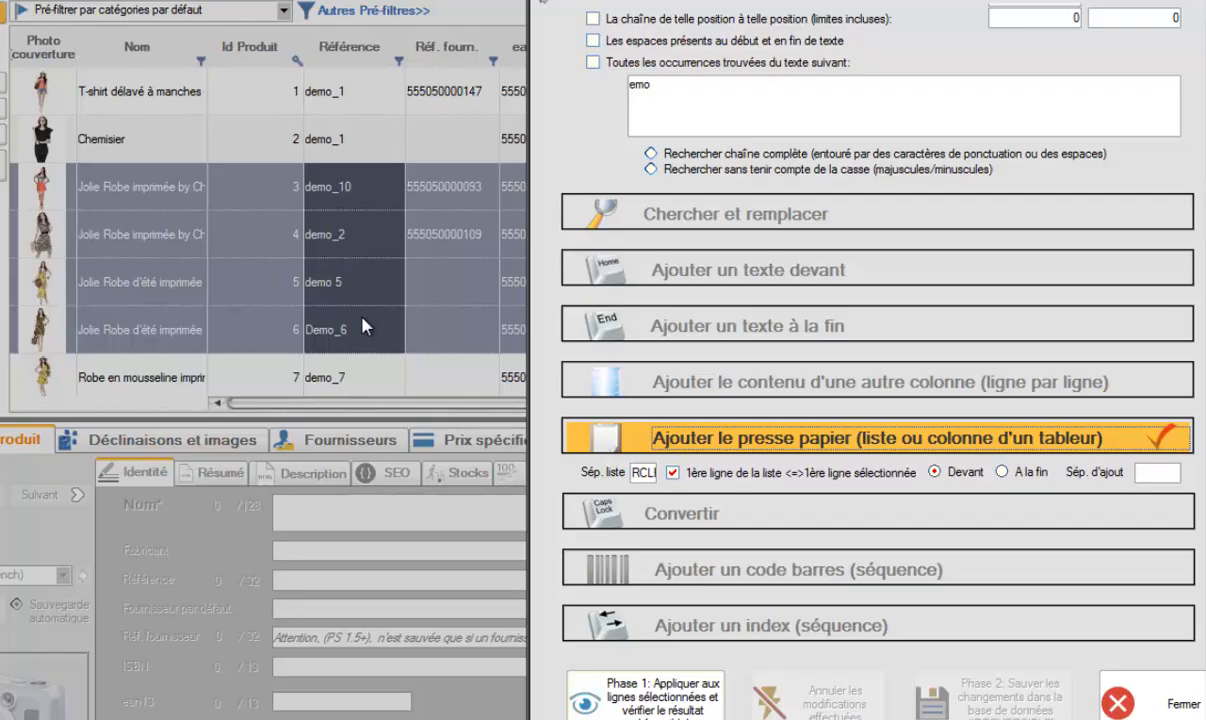
# Step: Switch to Excel, copy the supplier references in C2:C5 and return to the product editor
pyautogui.press('super+Tab')
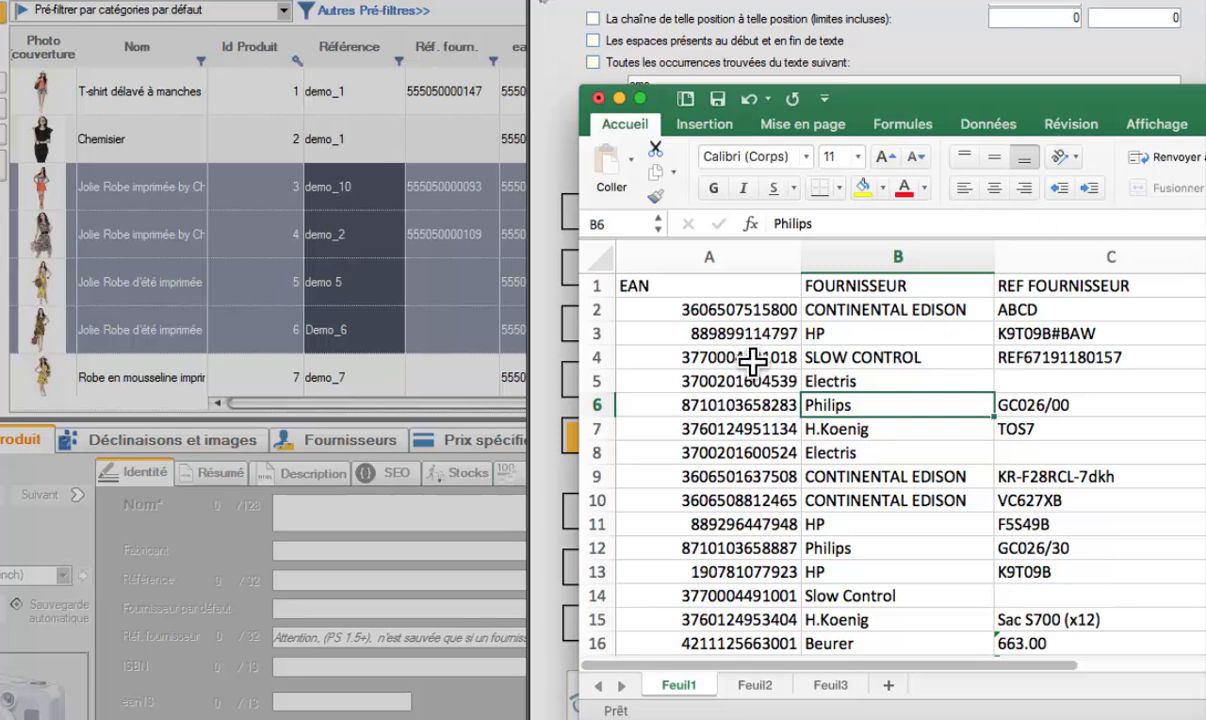
pyautogui.click(1065, 312)
pyautogui.moveTo(1065, 312); pyautogui.dragTo(1066, 385)
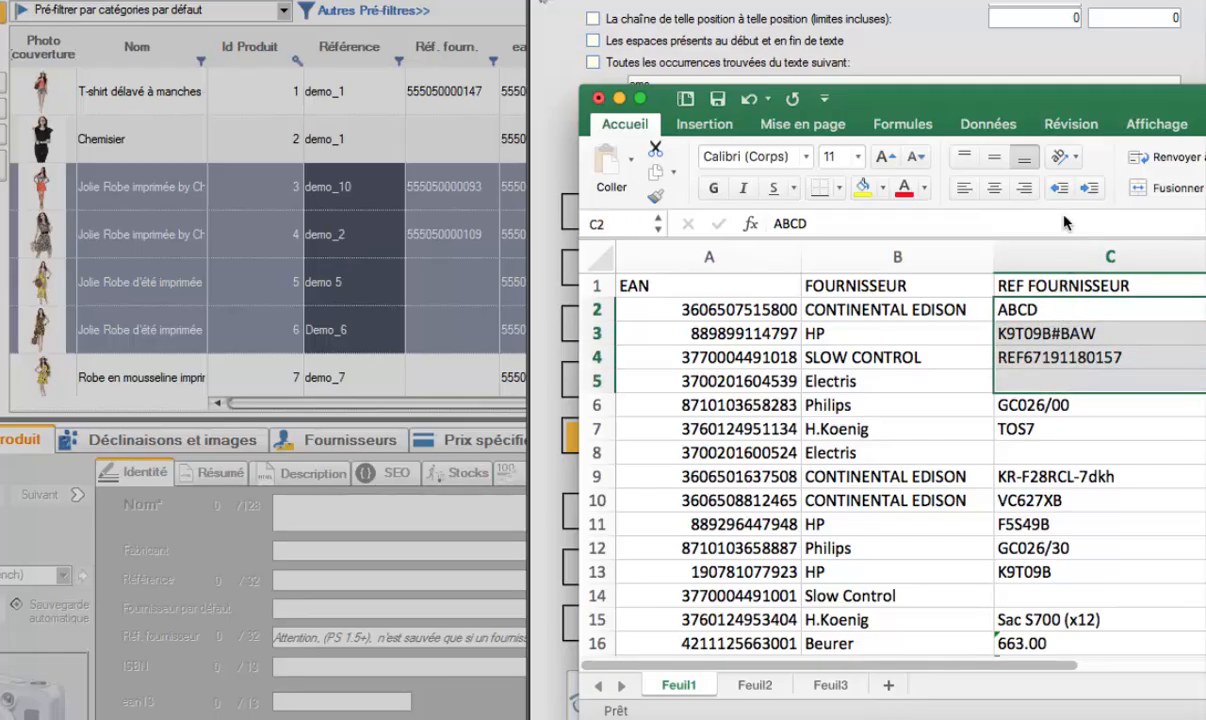
pyautogui.rightClick(1070, 312)
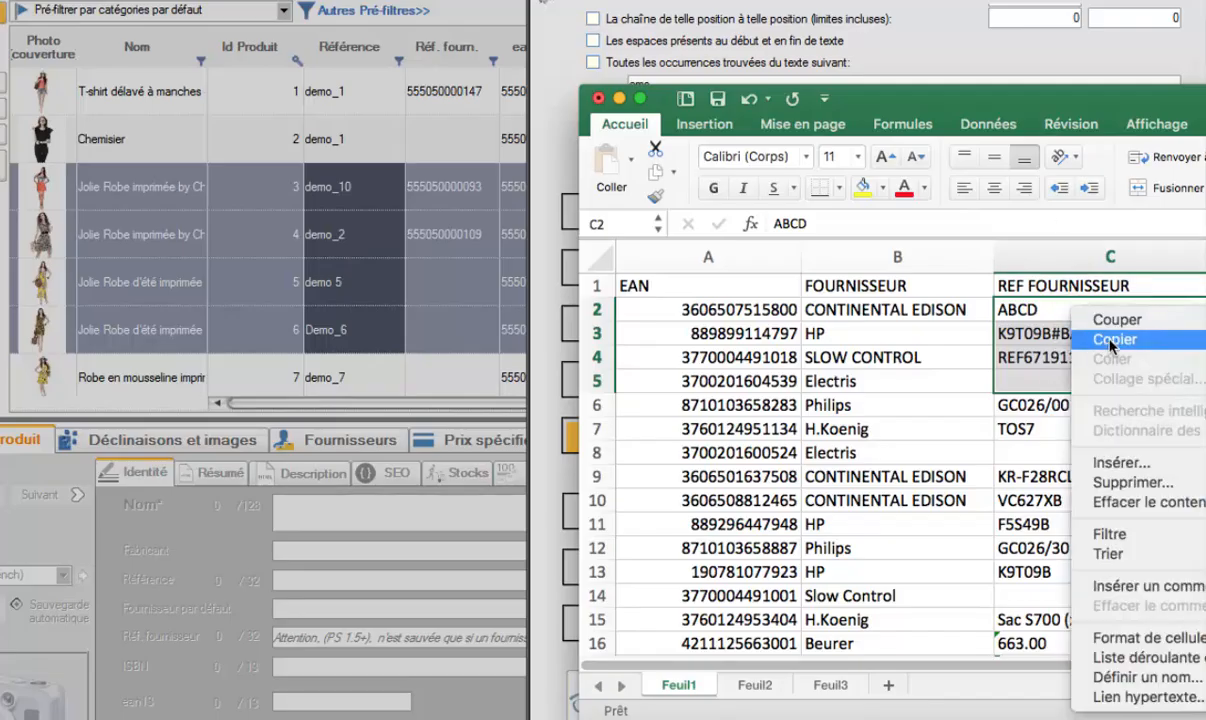
pyautogui.click(1110, 340)
pyautogui.click(854, 33)
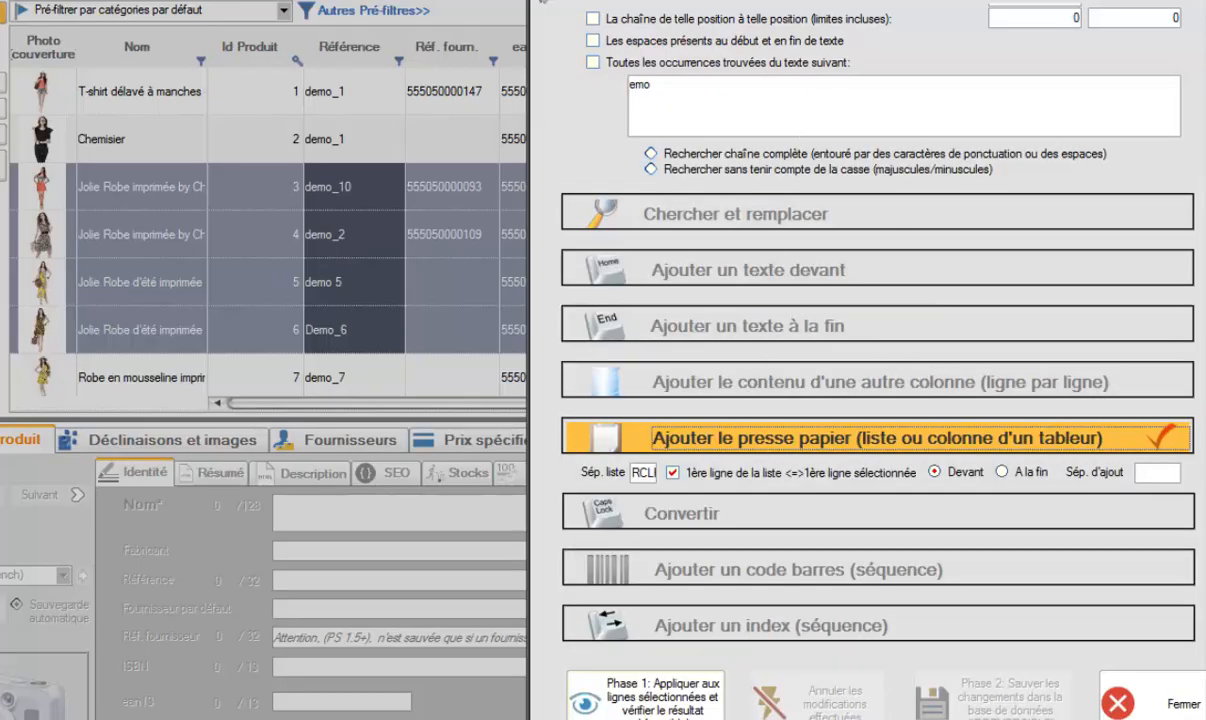
# Step: Preview replacing the selected references with the copied list, compare it with the spreadsheet and save the changes to the database
pyautogui.scroll(5, 878, 330)
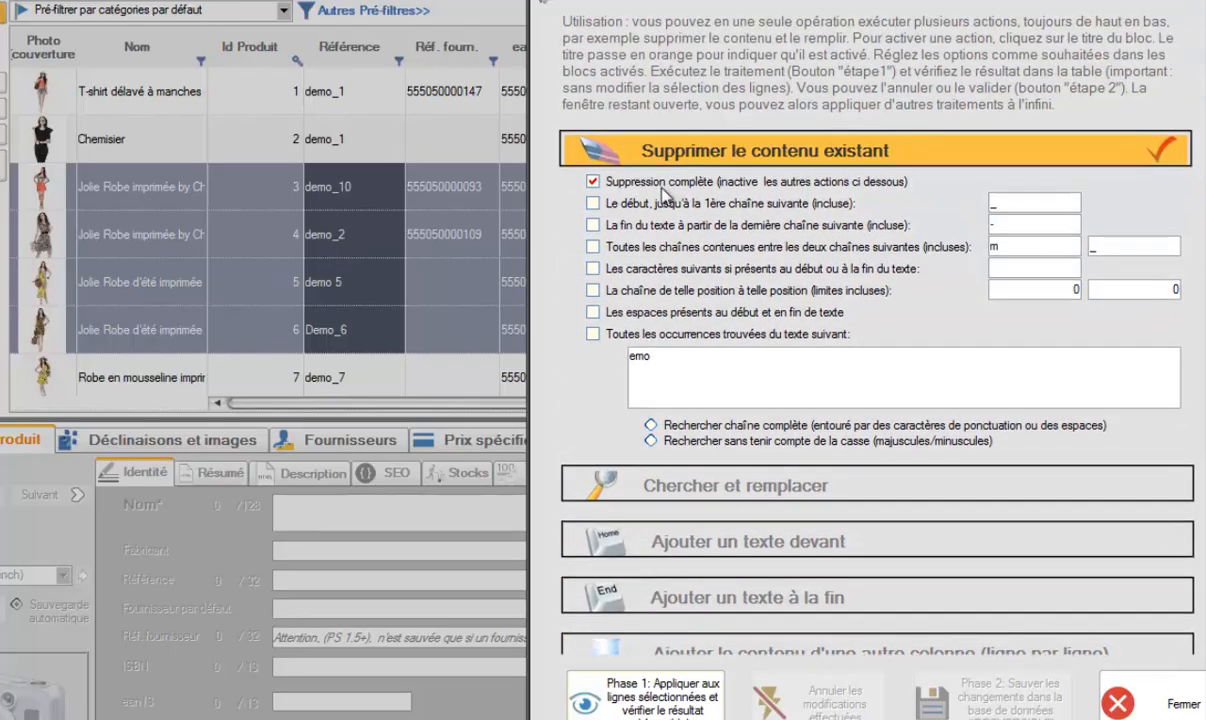
pyautogui.scroll(-8, 943, 354)
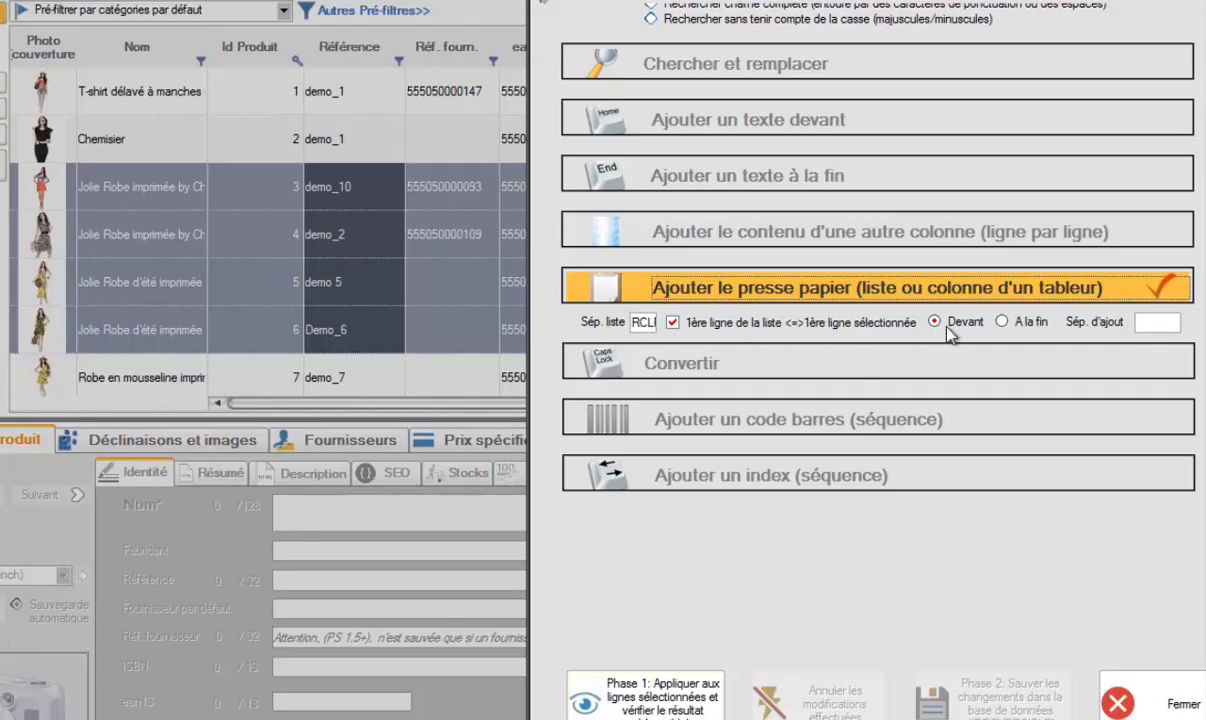
pyautogui.click(667, 705)
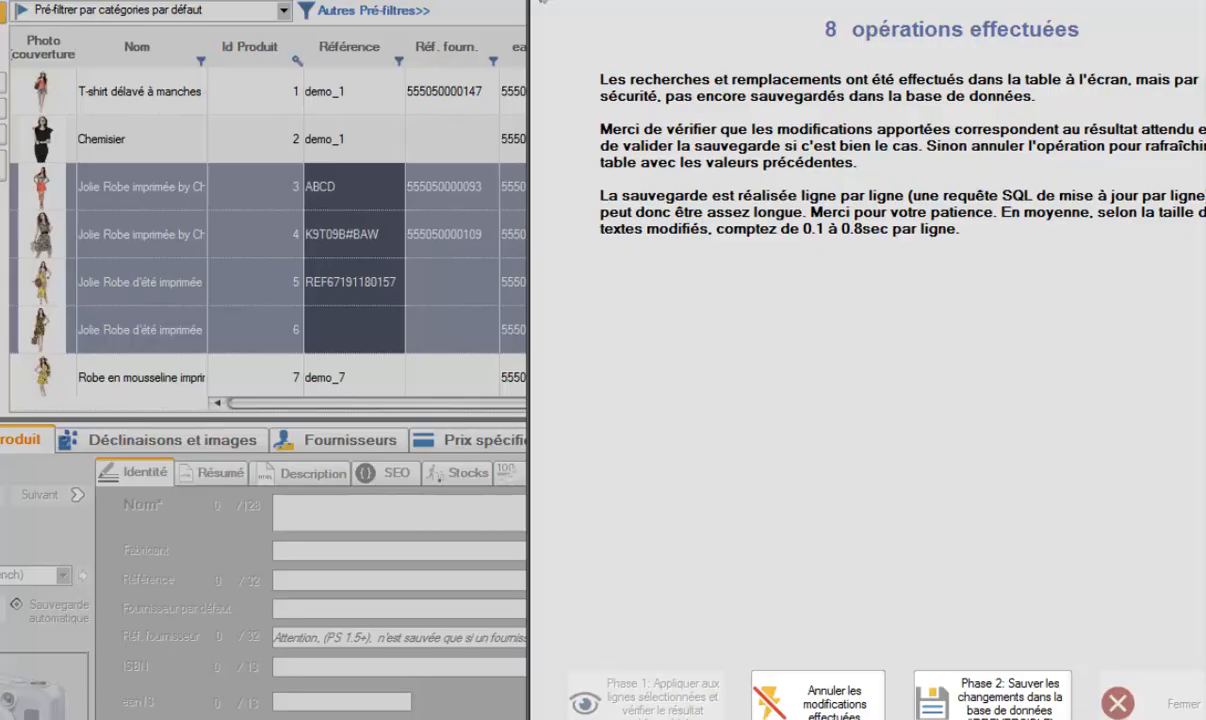
pyautogui.press('super+Tab')
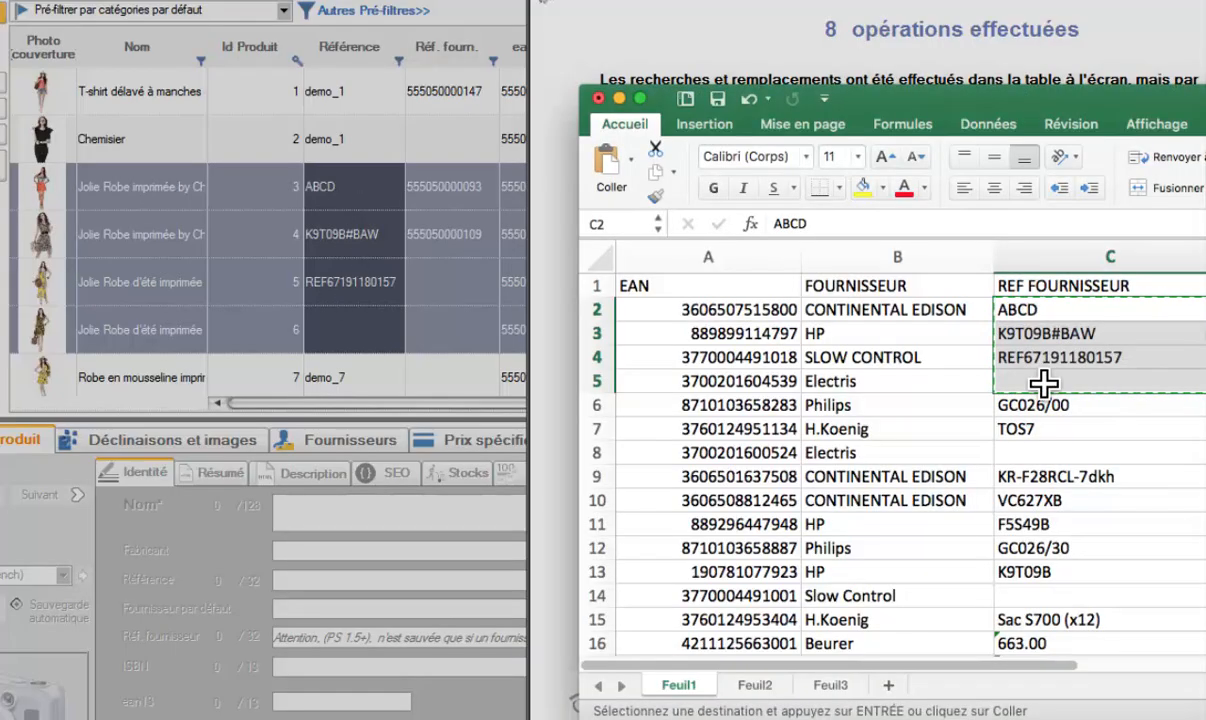
pyautogui.click(346, 338)
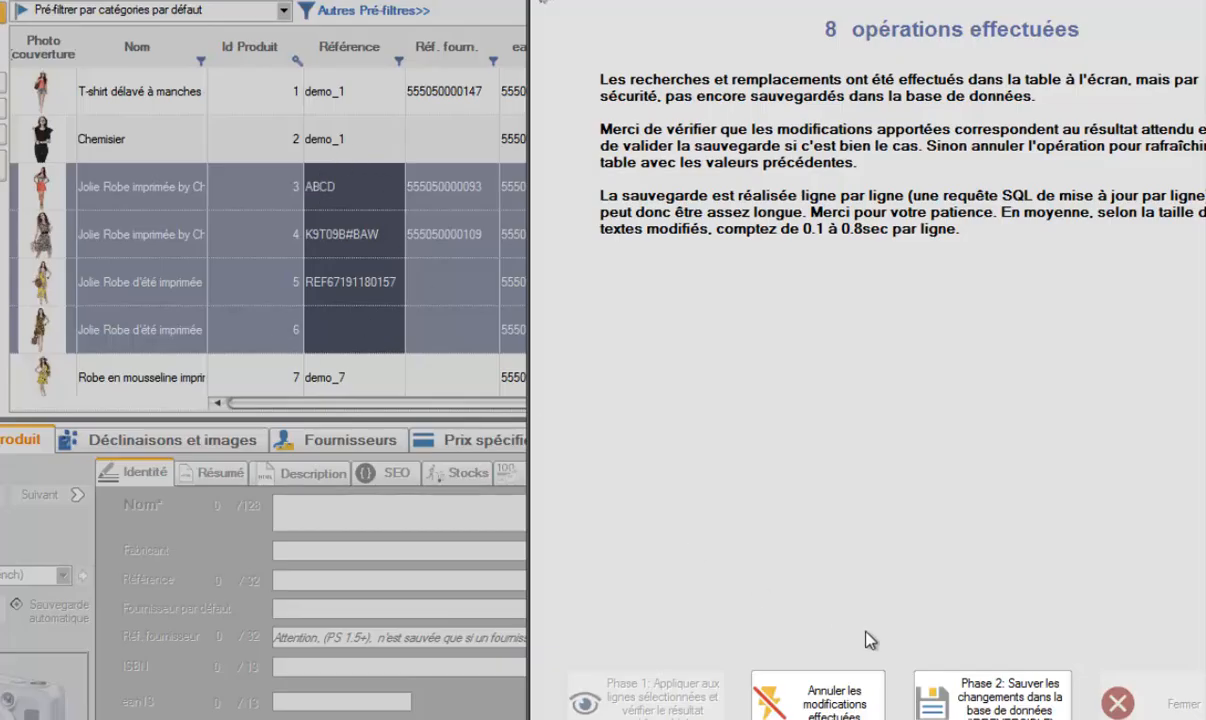
pyautogui.click(955, 660)
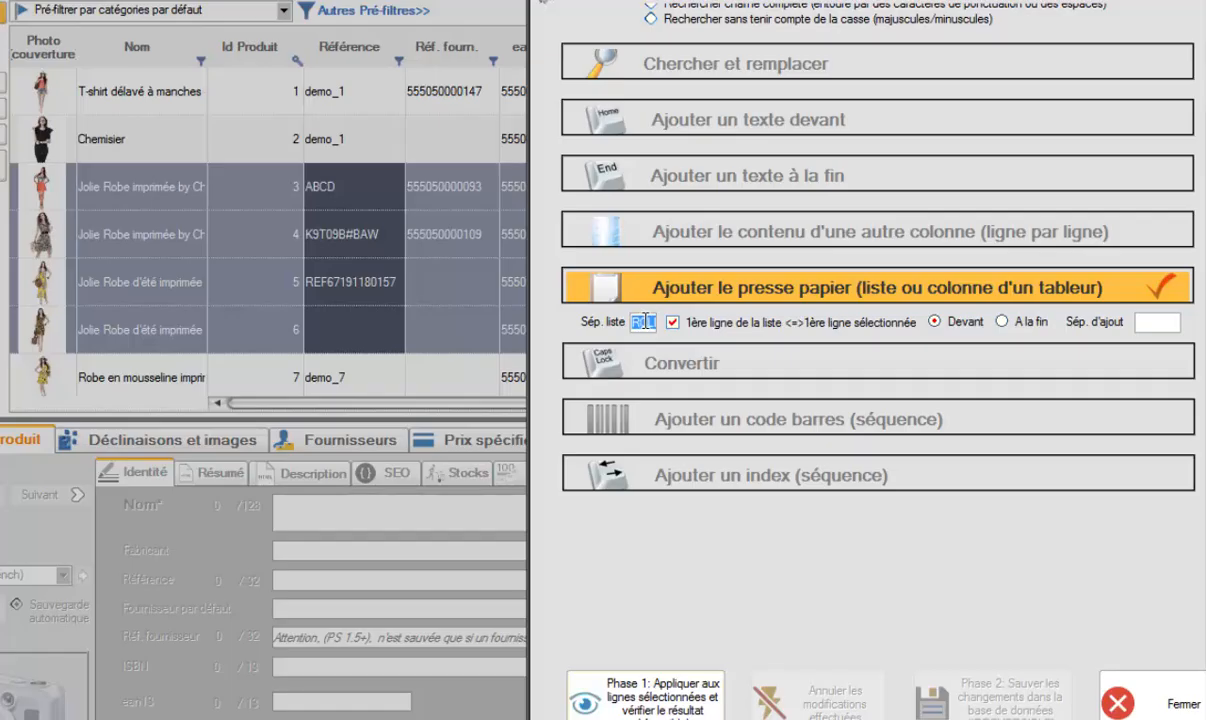
# Step: Preview the copied list without matching its first line to the first selected row, cancel the modifications and re-enable the match
pyautogui.moveTo(648, 321); pyautogui.dragTo(659, 320)
pyautogui.click(646, 322)
pyautogui.press('Delete')
pyautogui.write('LF')
pyautogui.click(672, 322)
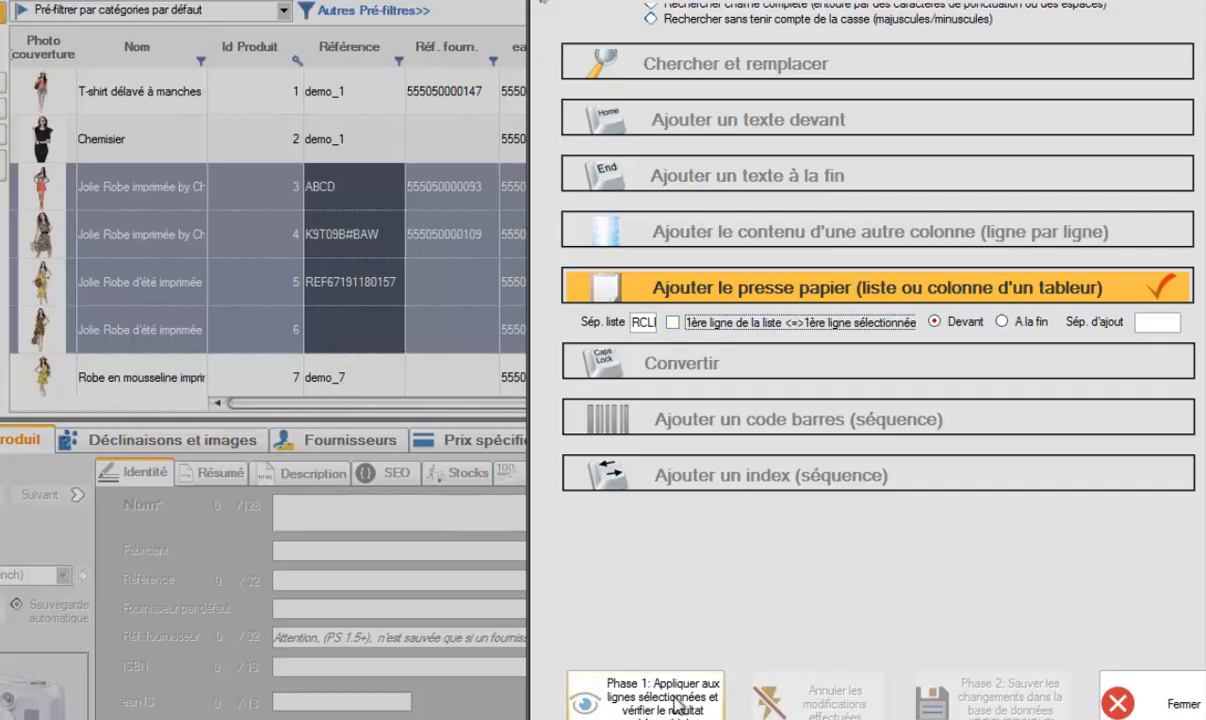
pyautogui.click(638, 672)
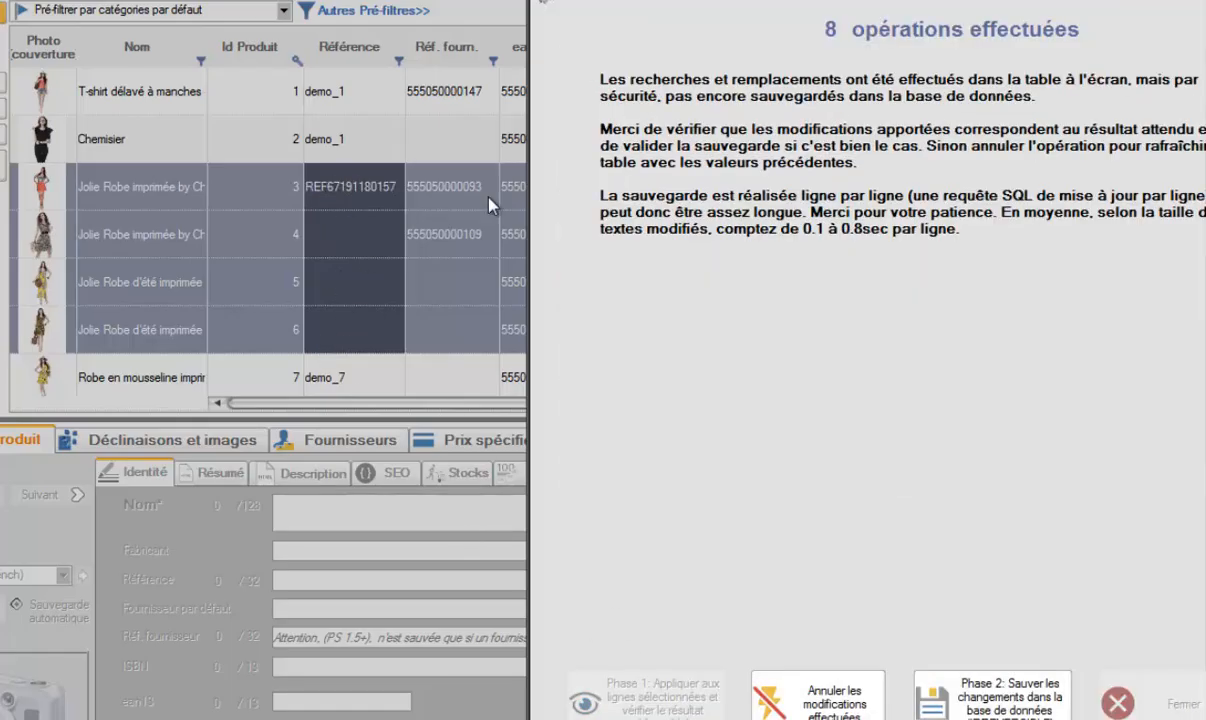
pyautogui.press('super+Tab')
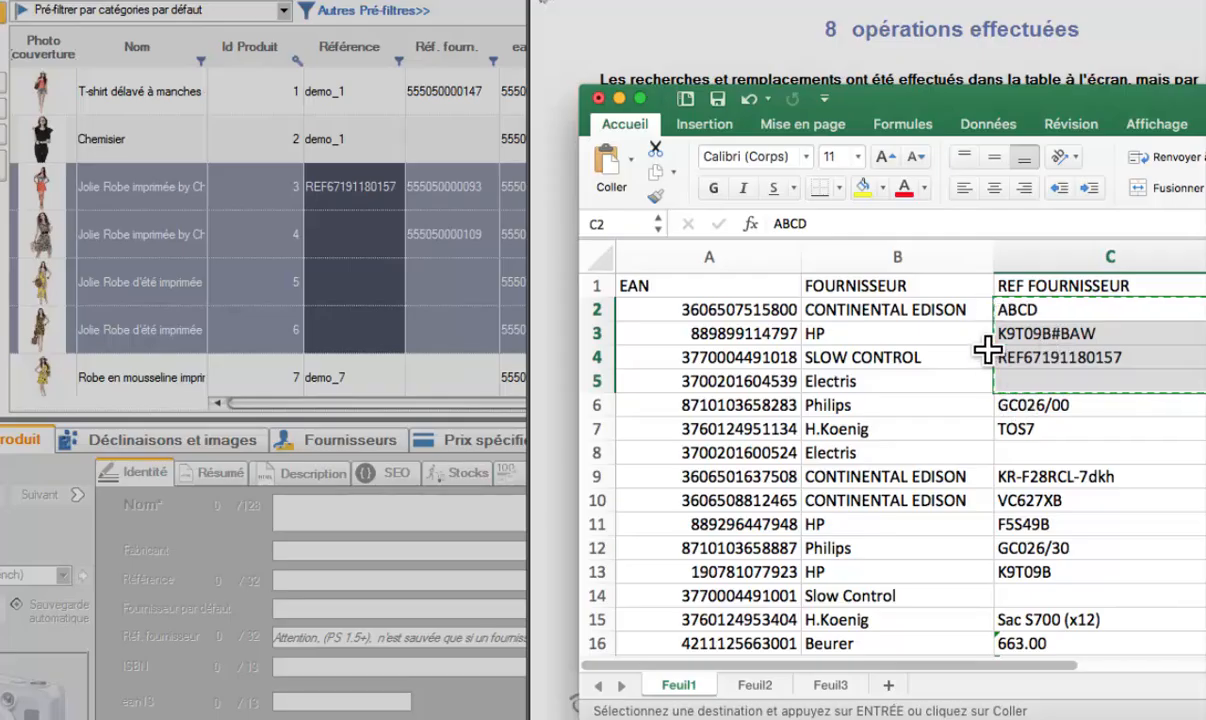
pyautogui.click(703, 31)
pyautogui.click(822, 672)
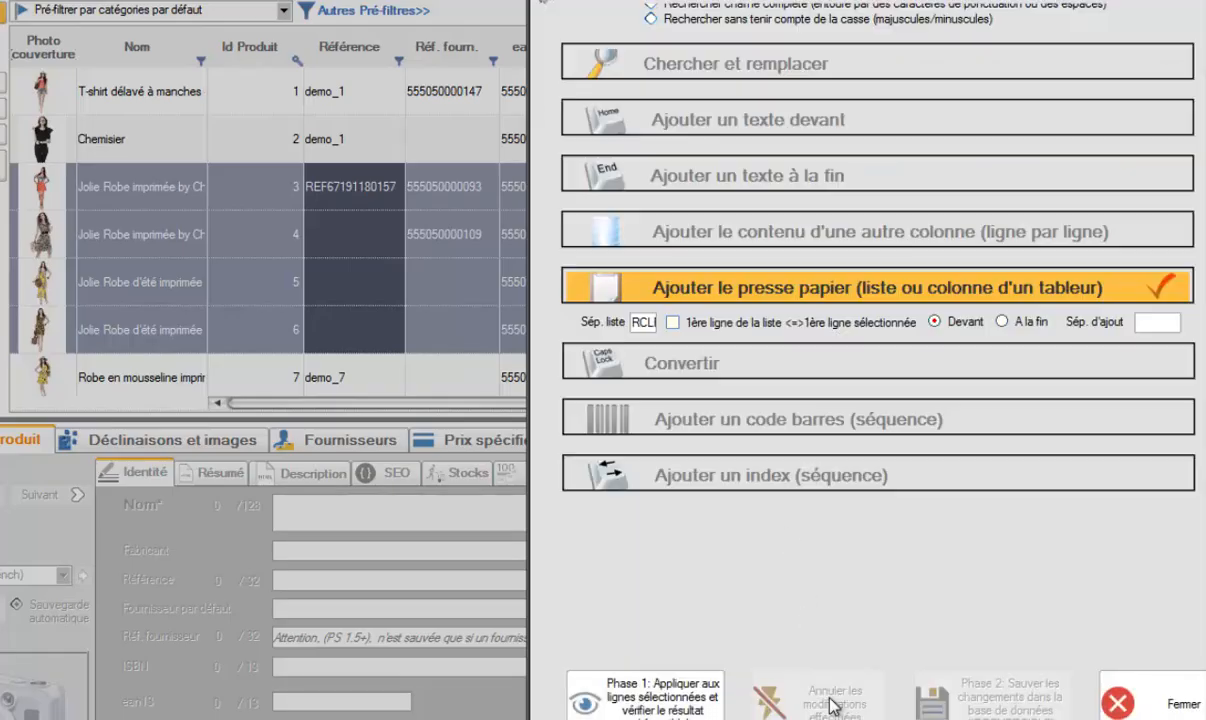
pyautogui.click(672, 322)
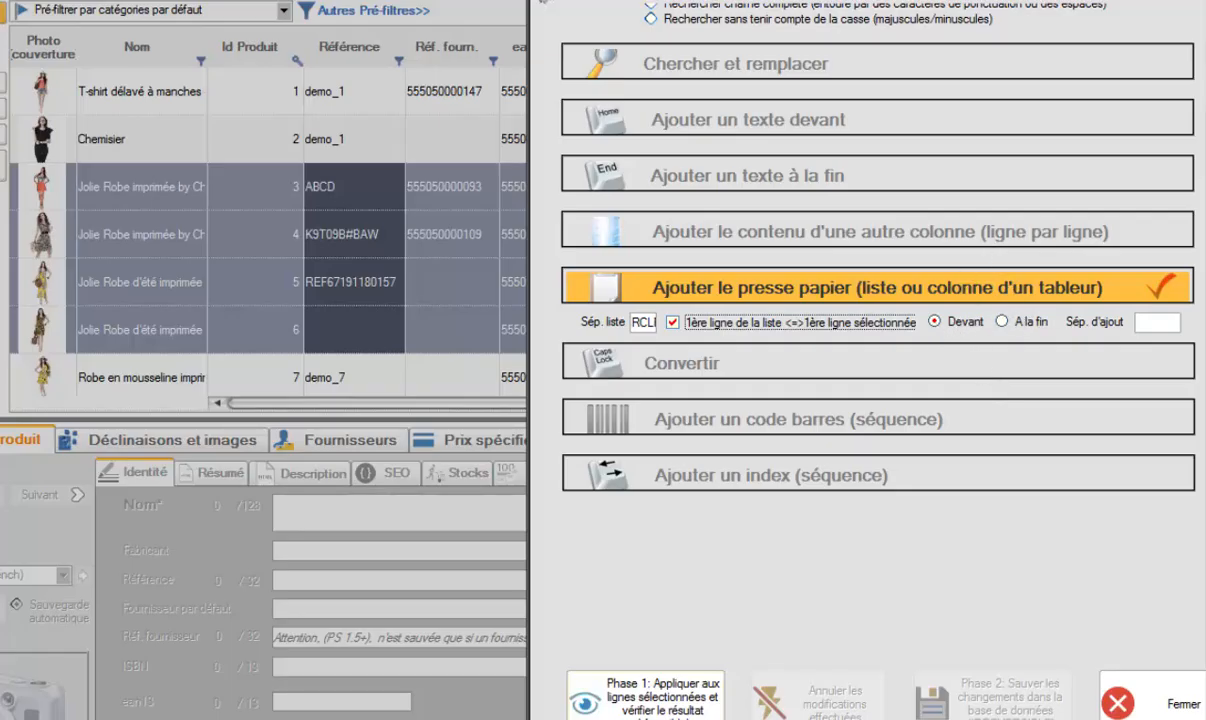
# Step: Turn off deletion of the existing content, preview adding the copied list before the references and cancel the modifications
pyautogui.scroll(8, 860, 330)
pyautogui.click(592, 149)
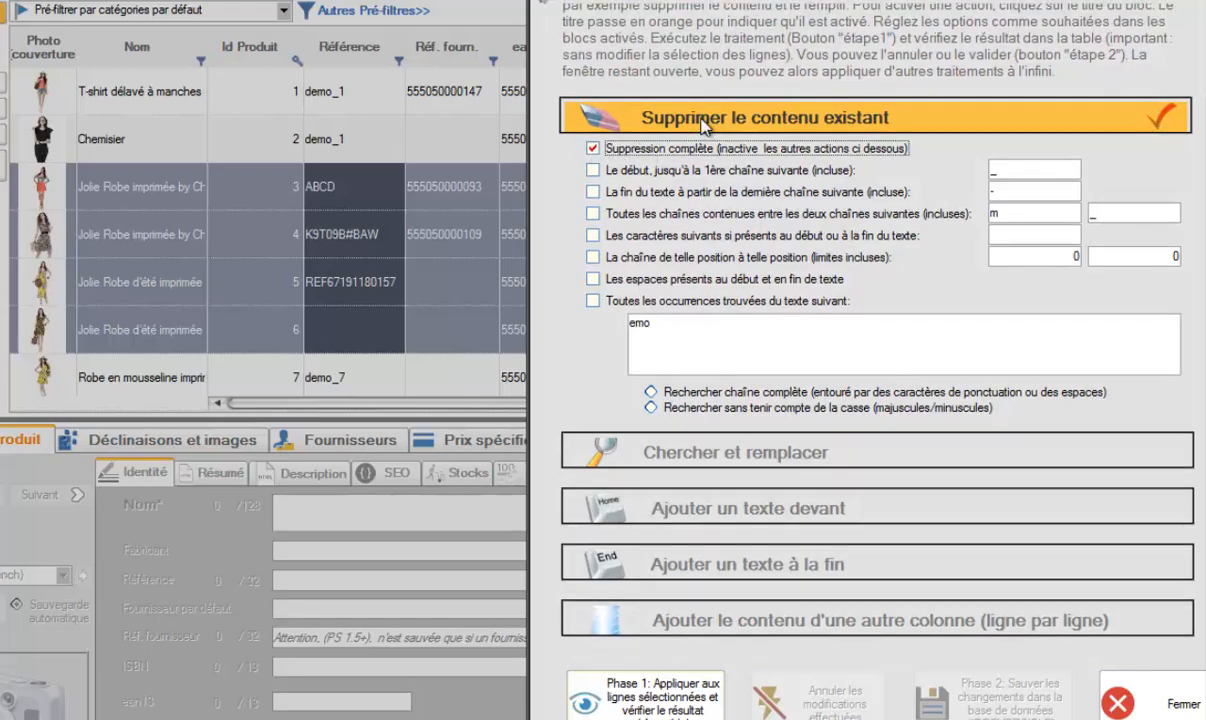
pyautogui.click(703, 124)
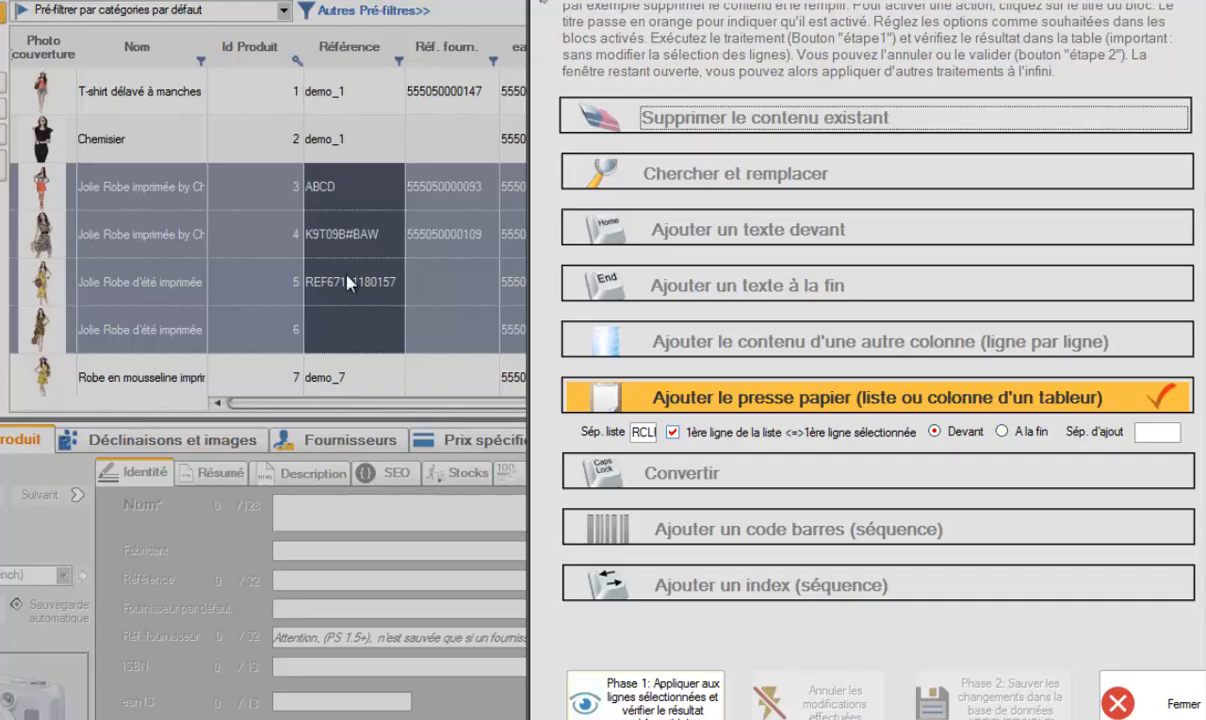
pyautogui.click(659, 687)
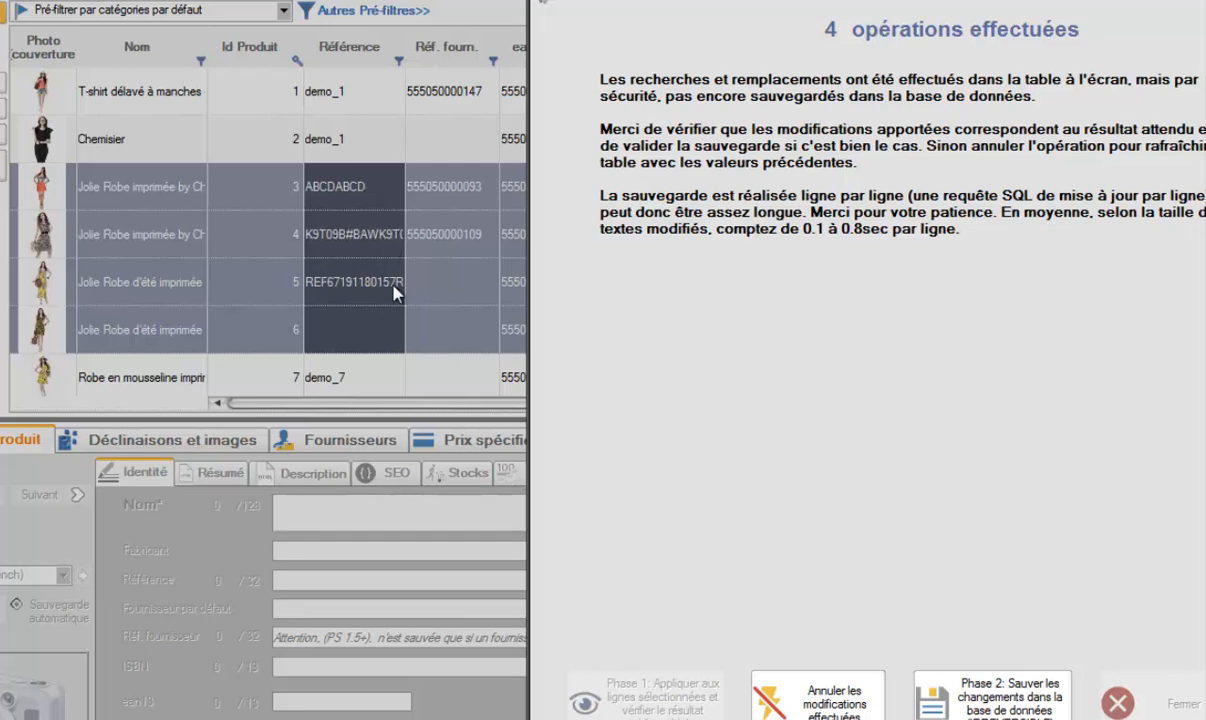
pyautogui.click(819, 695)
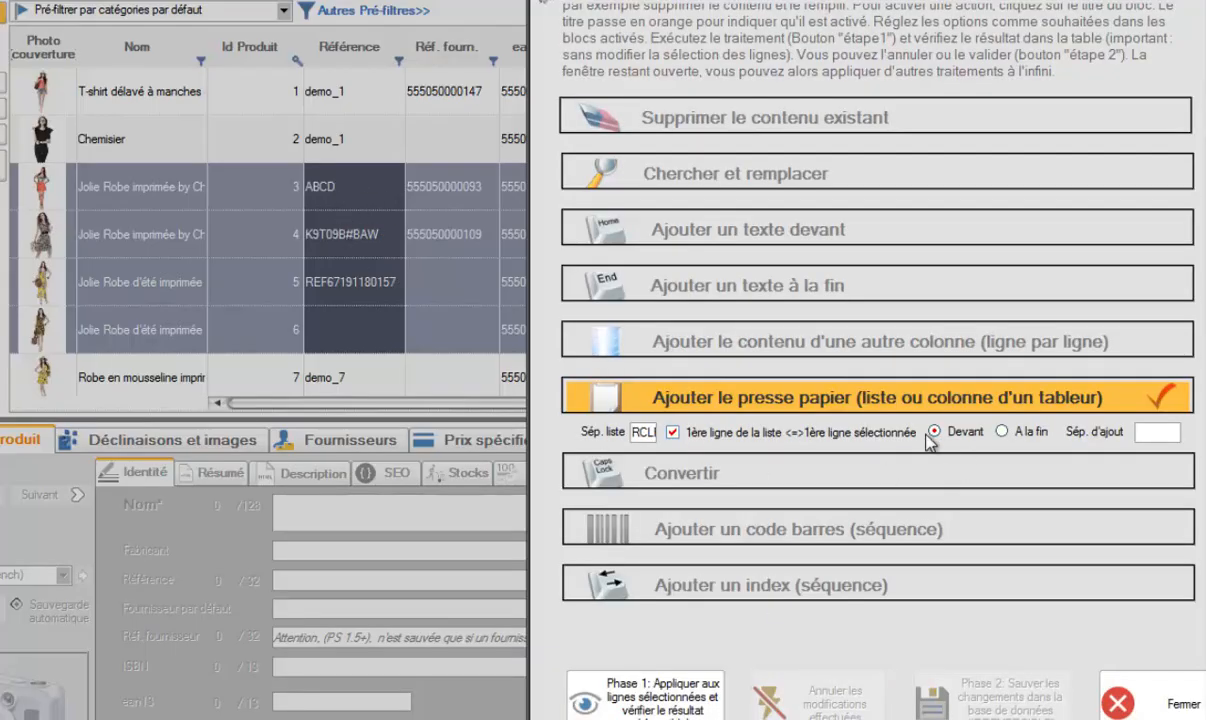
# Step: Set the copied list to be added at the end with the separator "/", preview it and cancel the modifications
pyautogui.click(1005, 437)
pyautogui.click(1147, 435)
pyautogui.write('/')
pyautogui.click(625, 700)
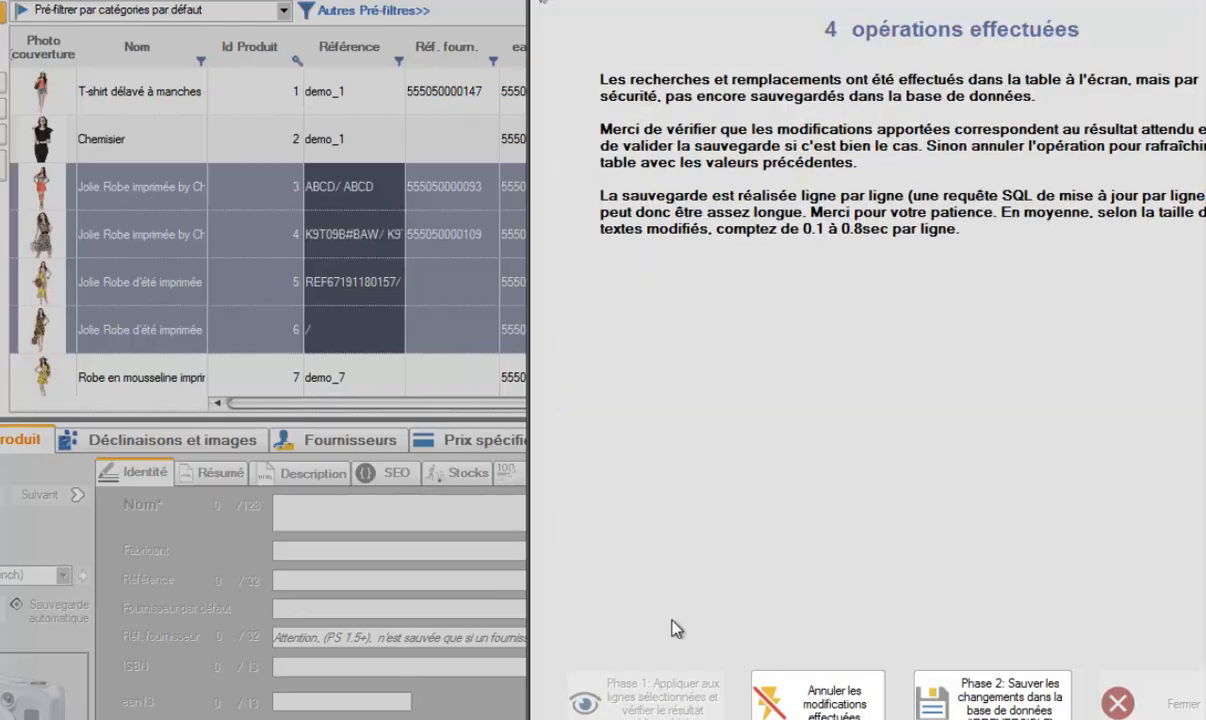
pyautogui.click(820, 692)
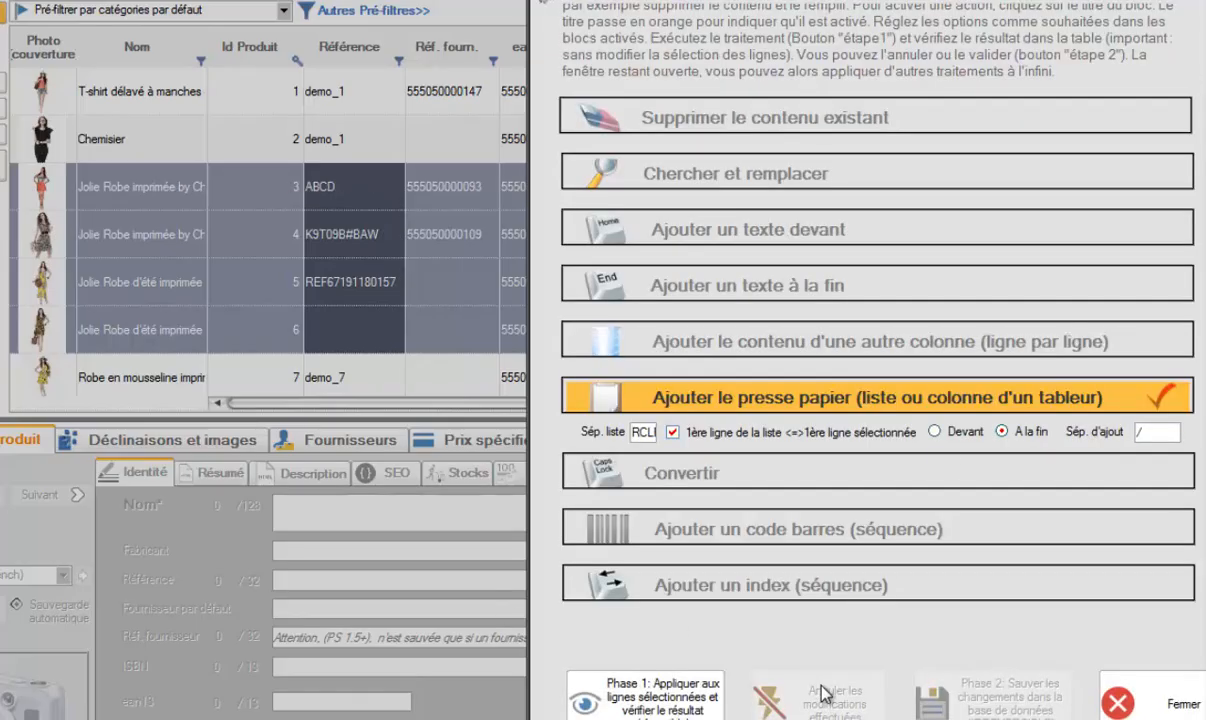
# Step: Replace the clipboard operation with a lowercase conversion, preview it on the selected references and cancel the modifications
pyautogui.click(861, 395)
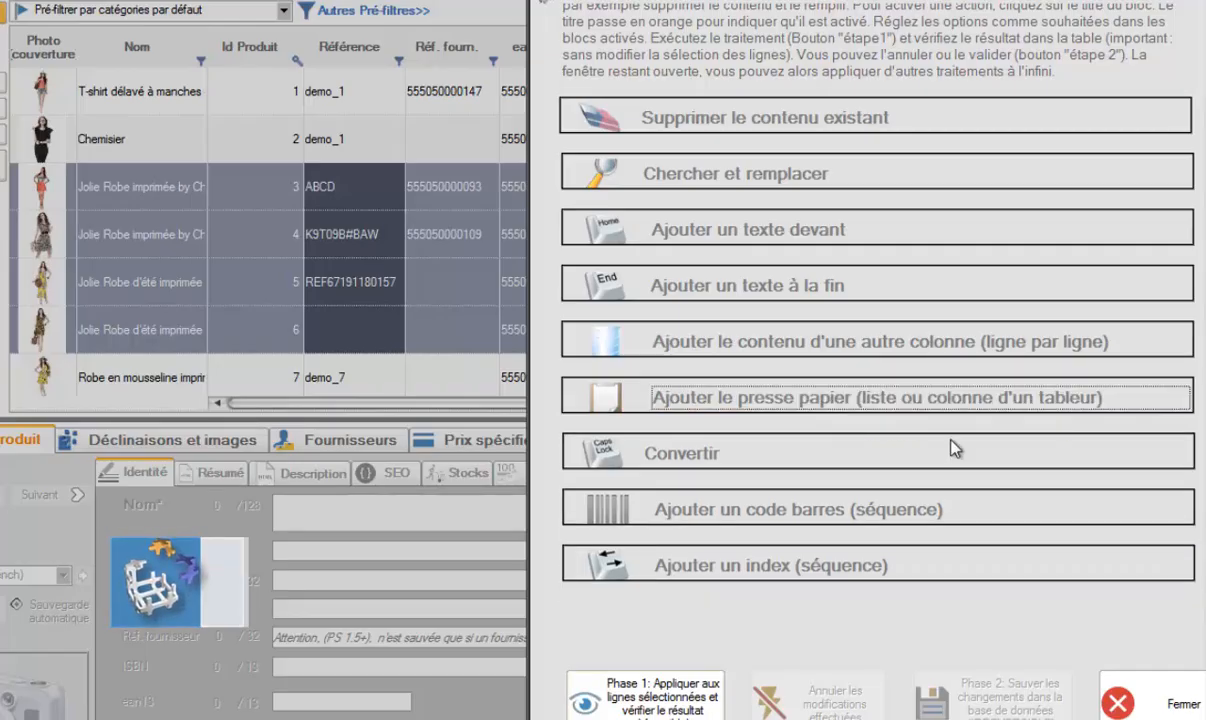
pyautogui.click(711, 459)
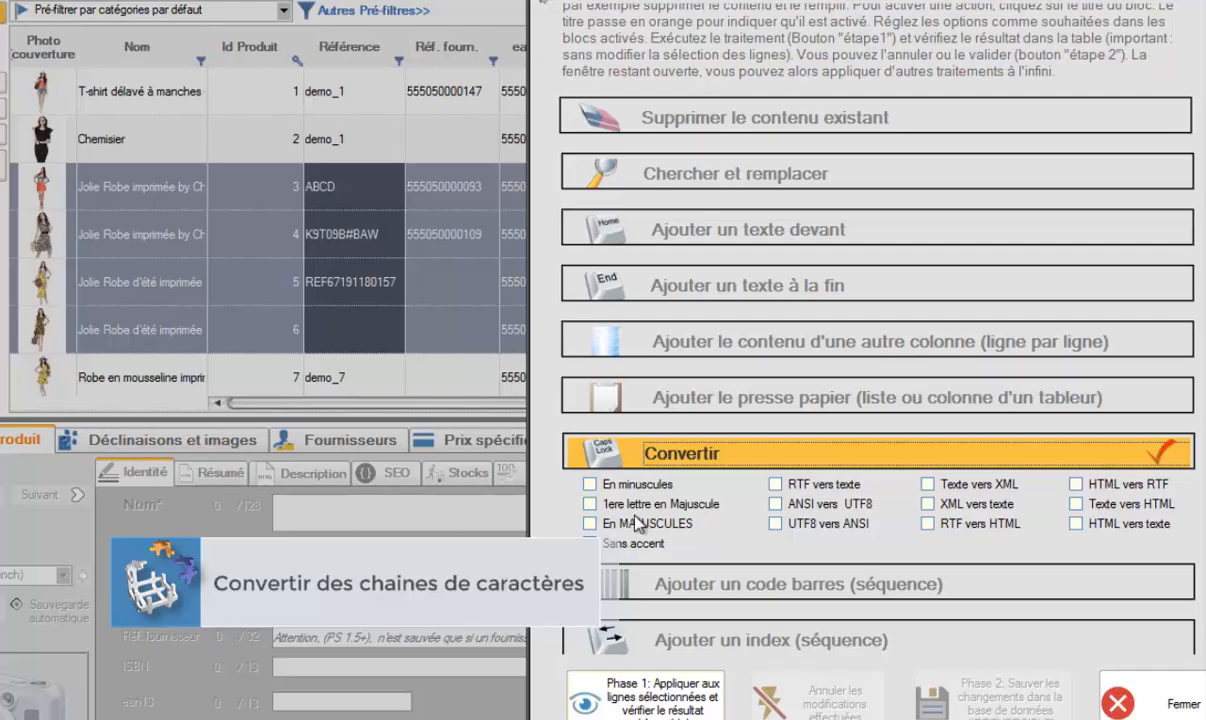
pyautogui.click(589, 484)
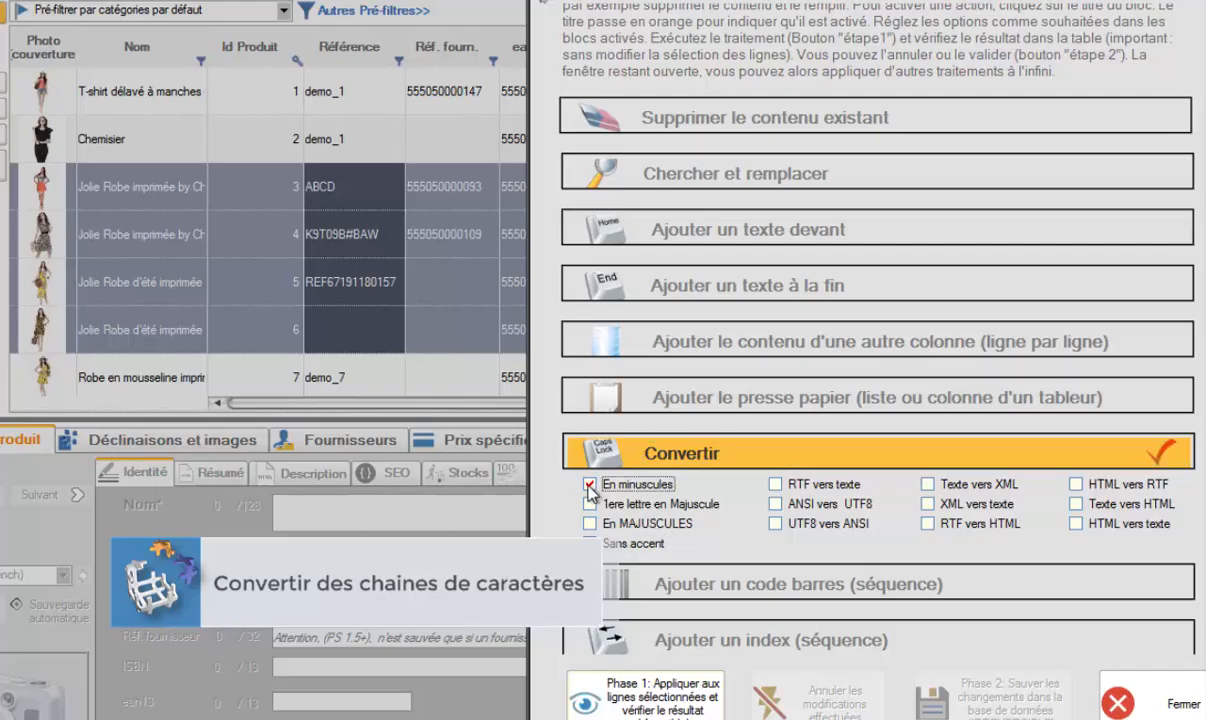
pyautogui.click(640, 692)
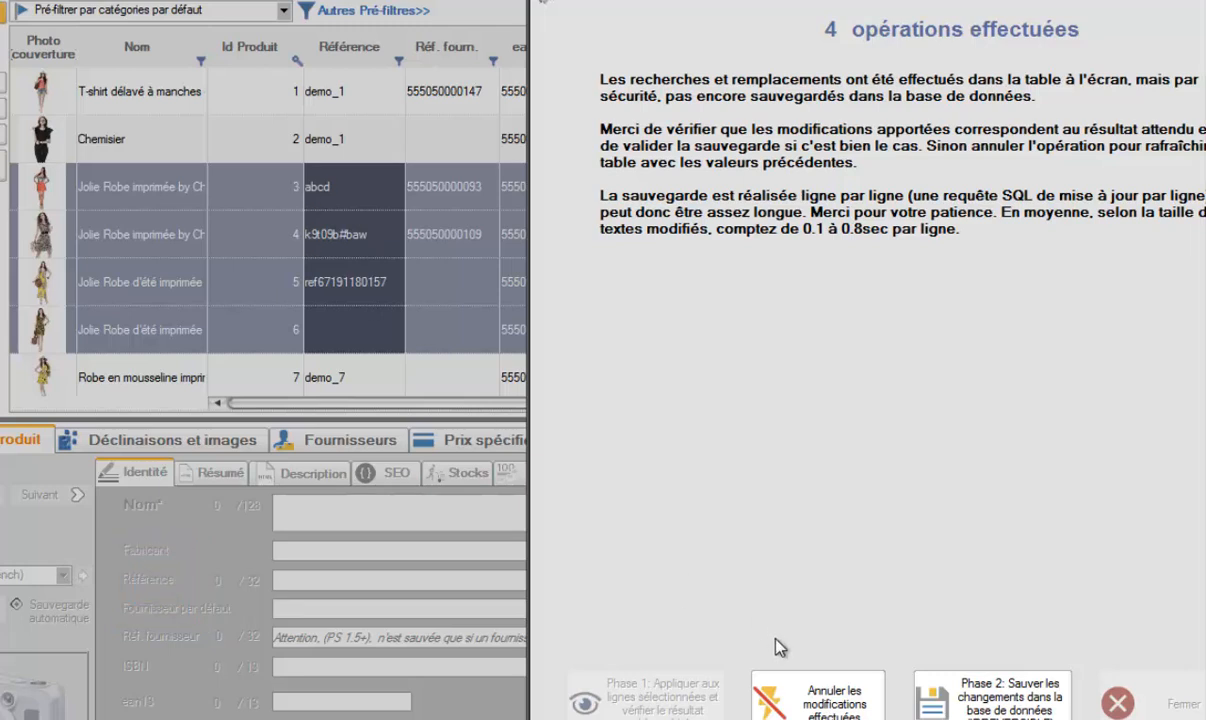
pyautogui.click(775, 662)
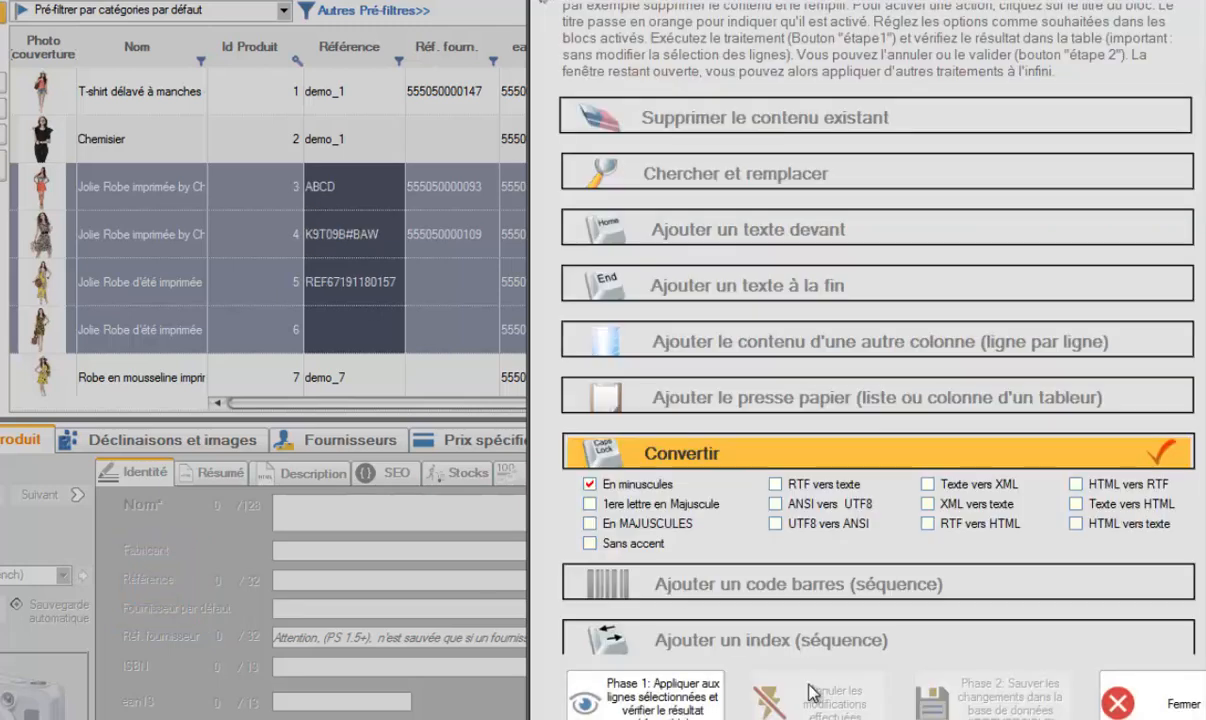
# Step: Add the first-letter-uppercase conversion to the lowercase one, preview it on the selected references and save the changes to the database
pyautogui.click(589, 504)
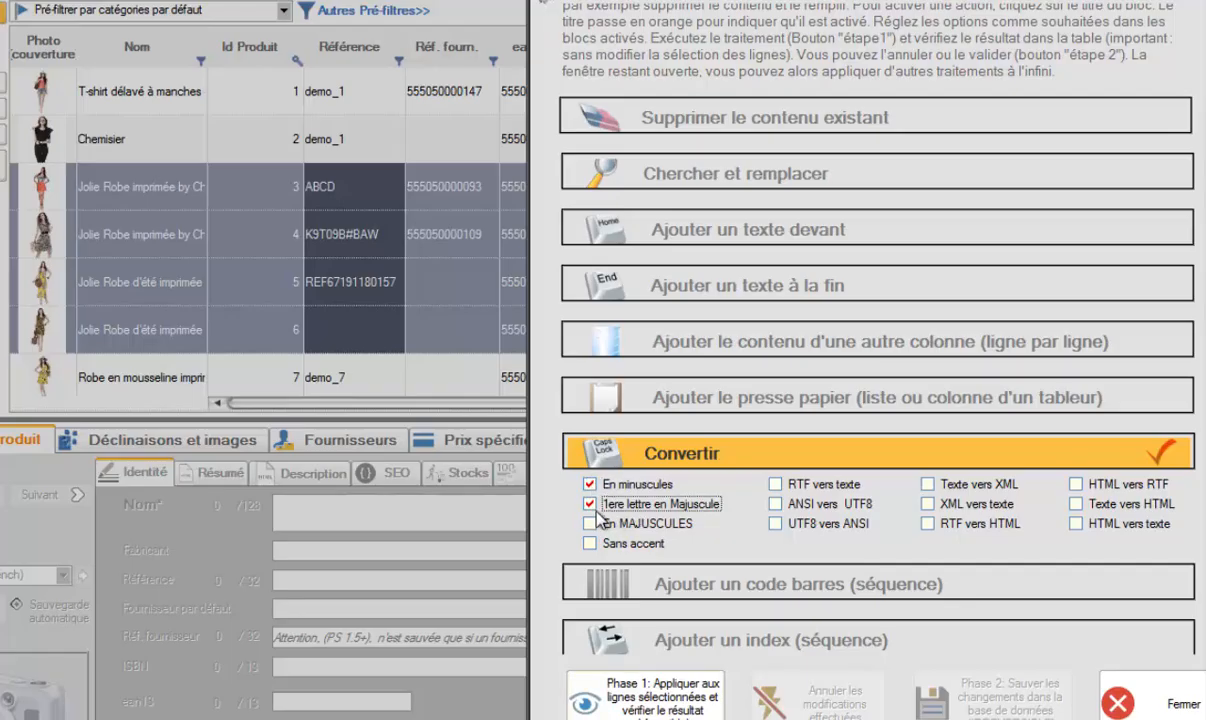
pyautogui.click(672, 695)
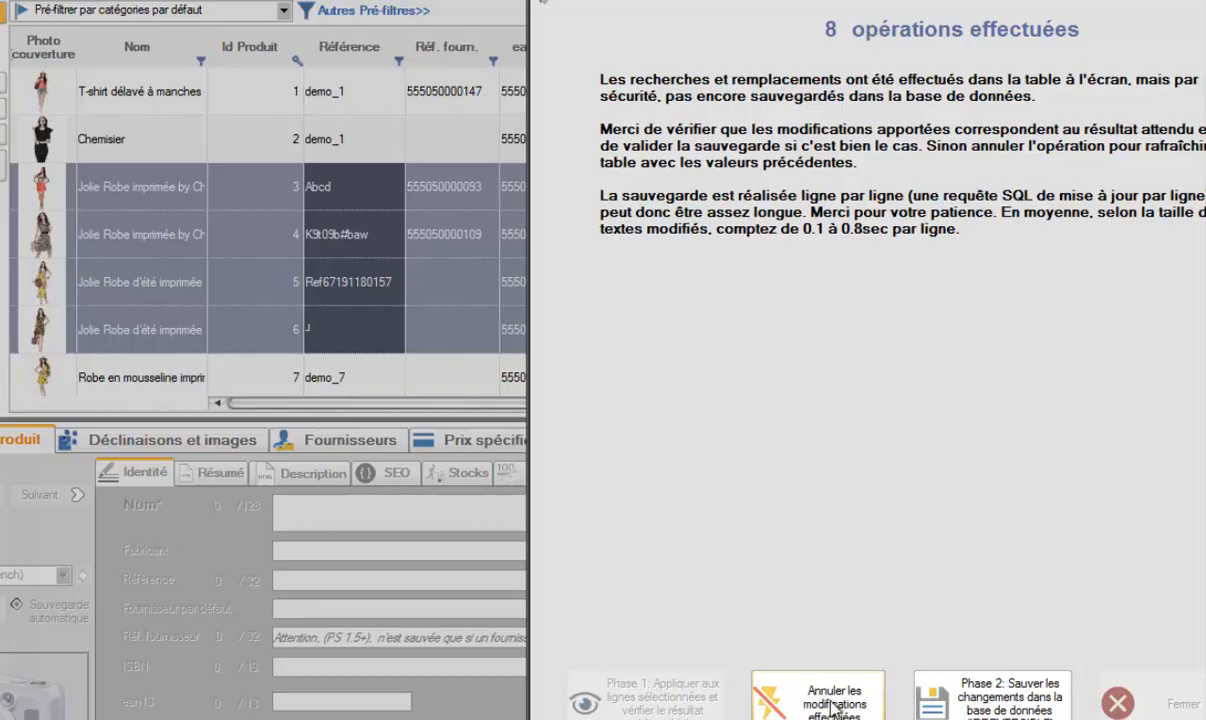
pyautogui.click(1012, 707)
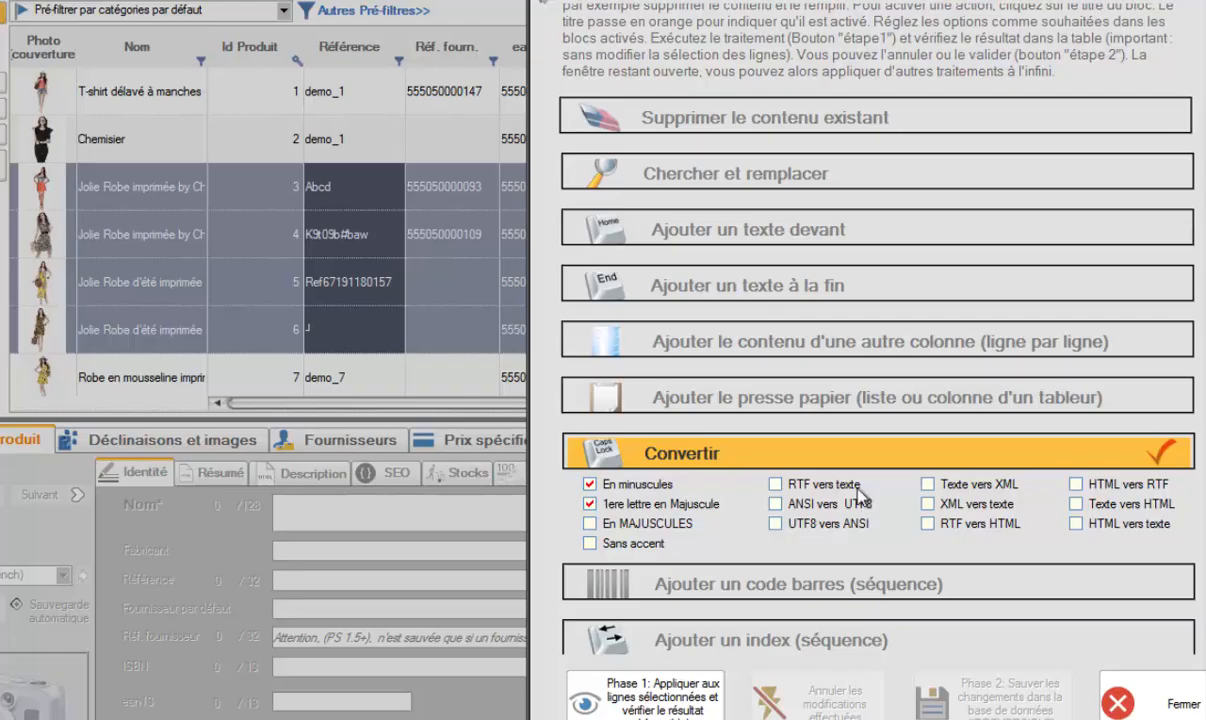
# Step: Clear the lowercase and first-letter-uppercase options of the conversion operation
pyautogui.click(778, 486)
pyautogui.click(775, 484)
pyautogui.click(928, 485)
pyautogui.click(928, 486)
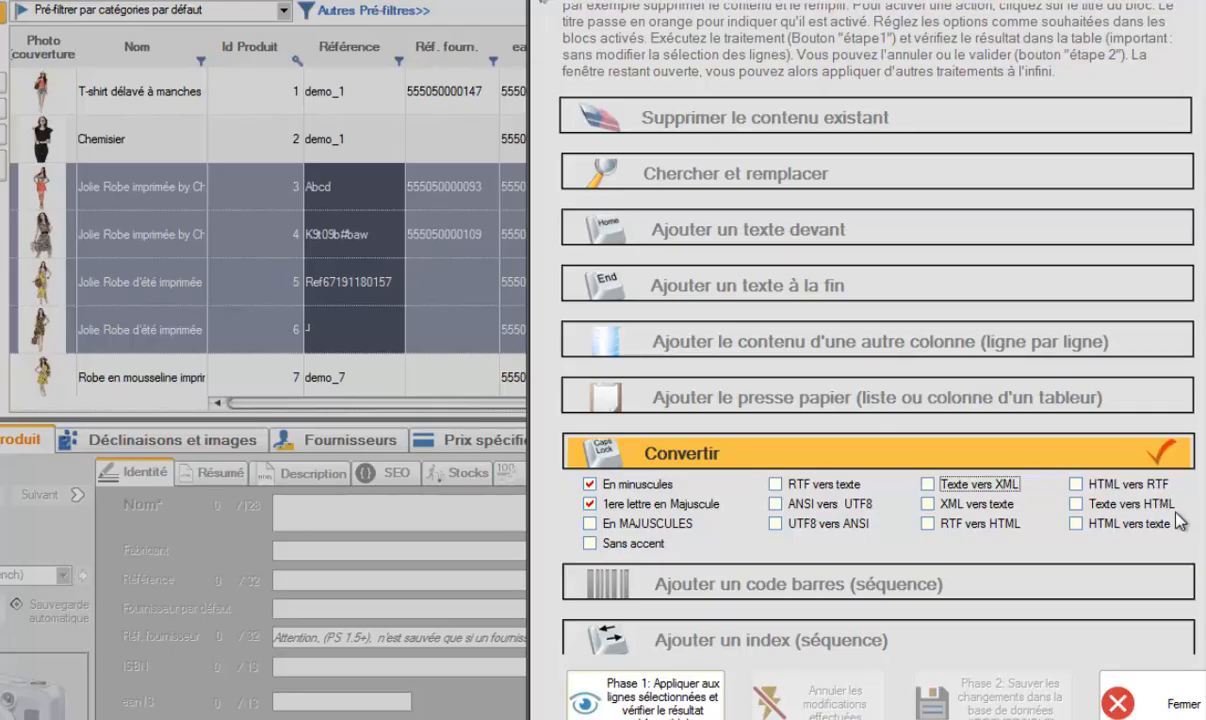
pyautogui.click(590, 485)
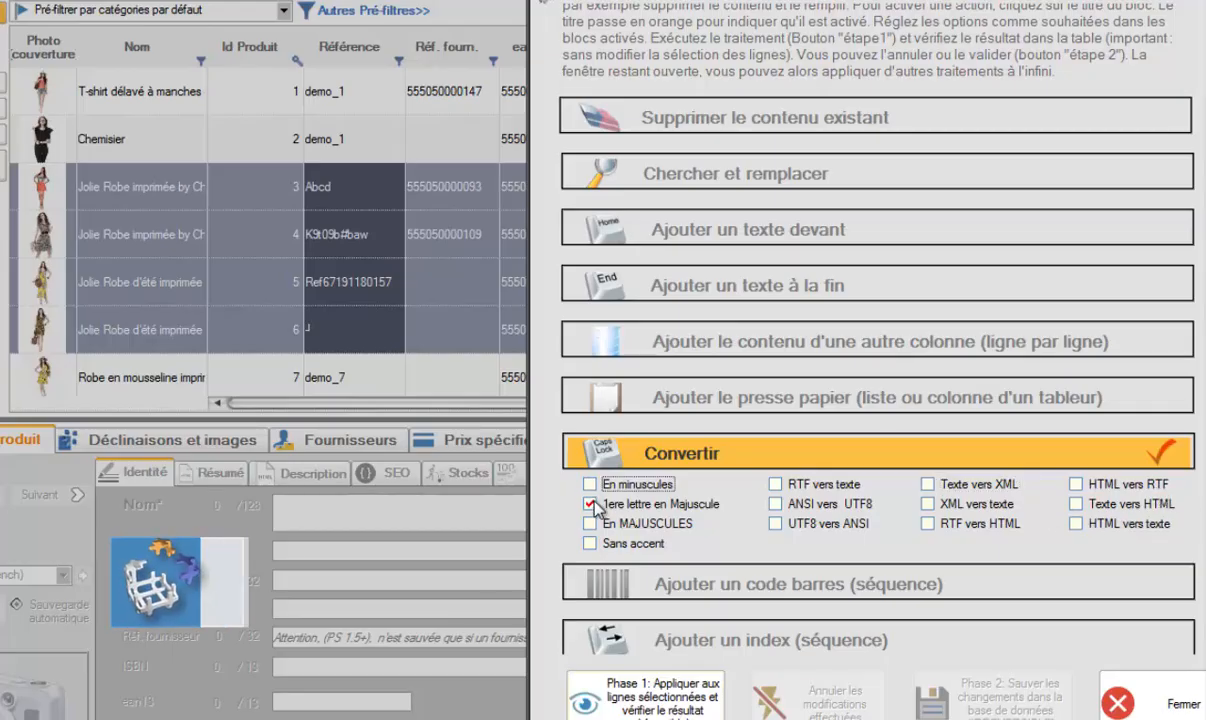
pyautogui.click(591, 504)
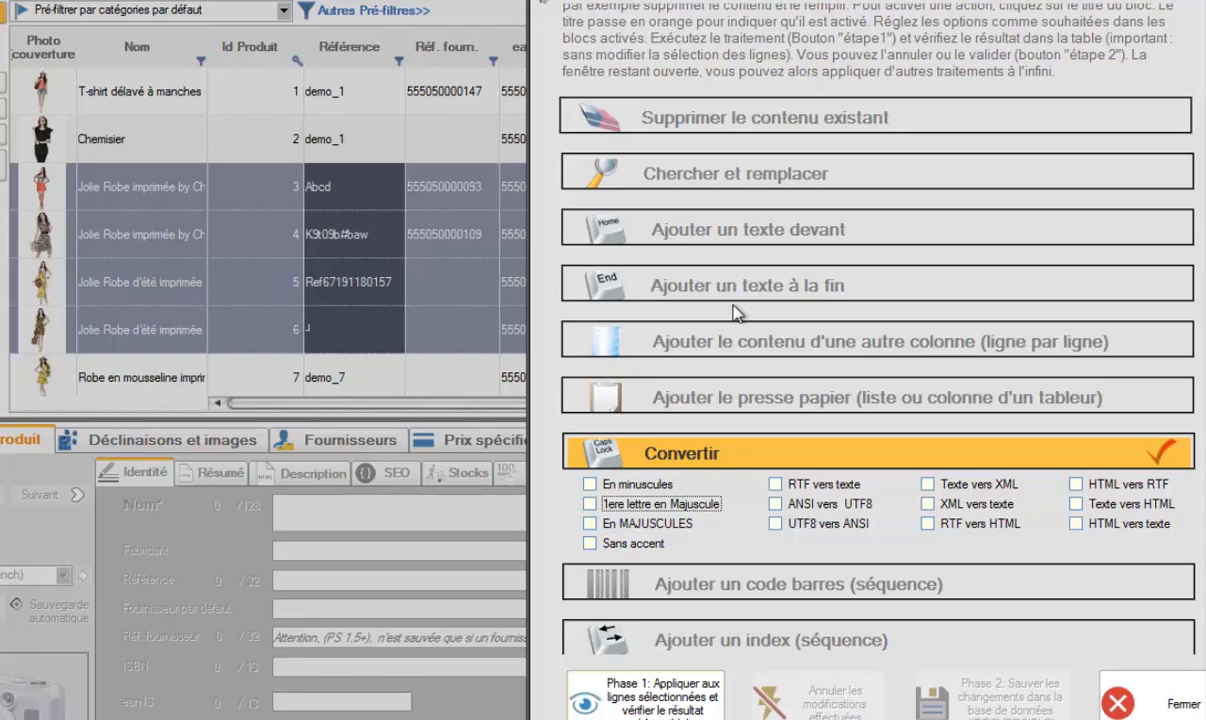
pyautogui.click(757, 345)
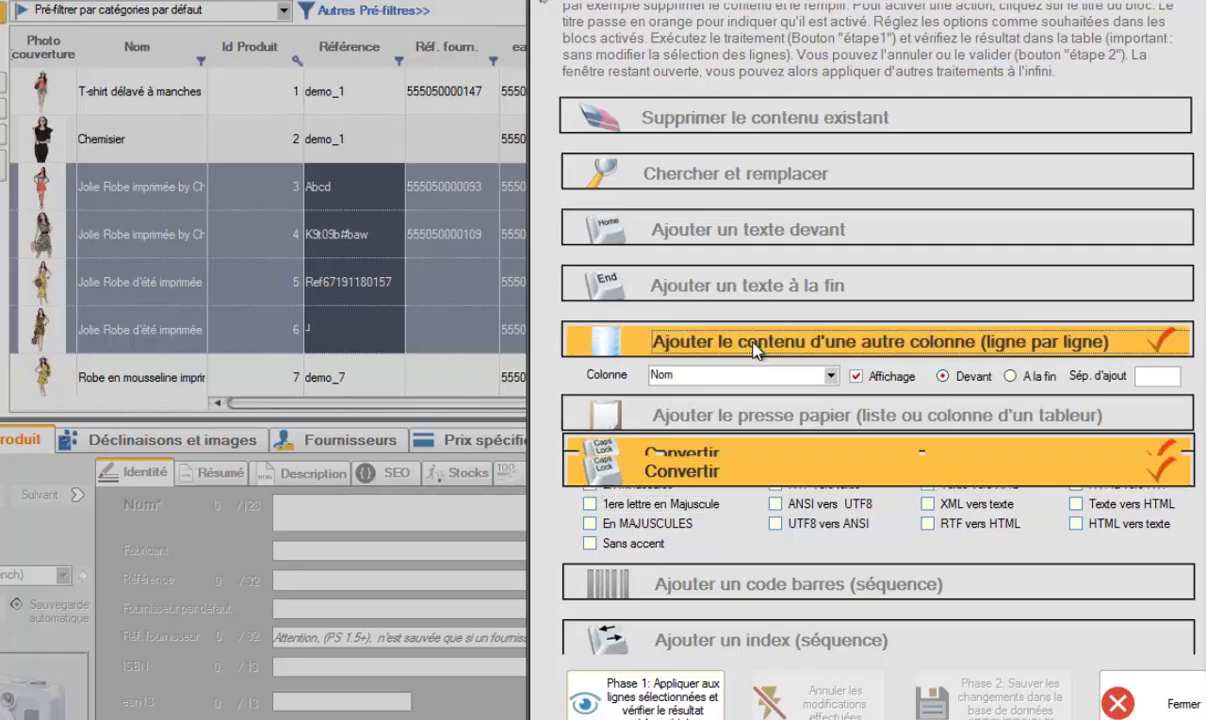
pyautogui.click(735, 338)
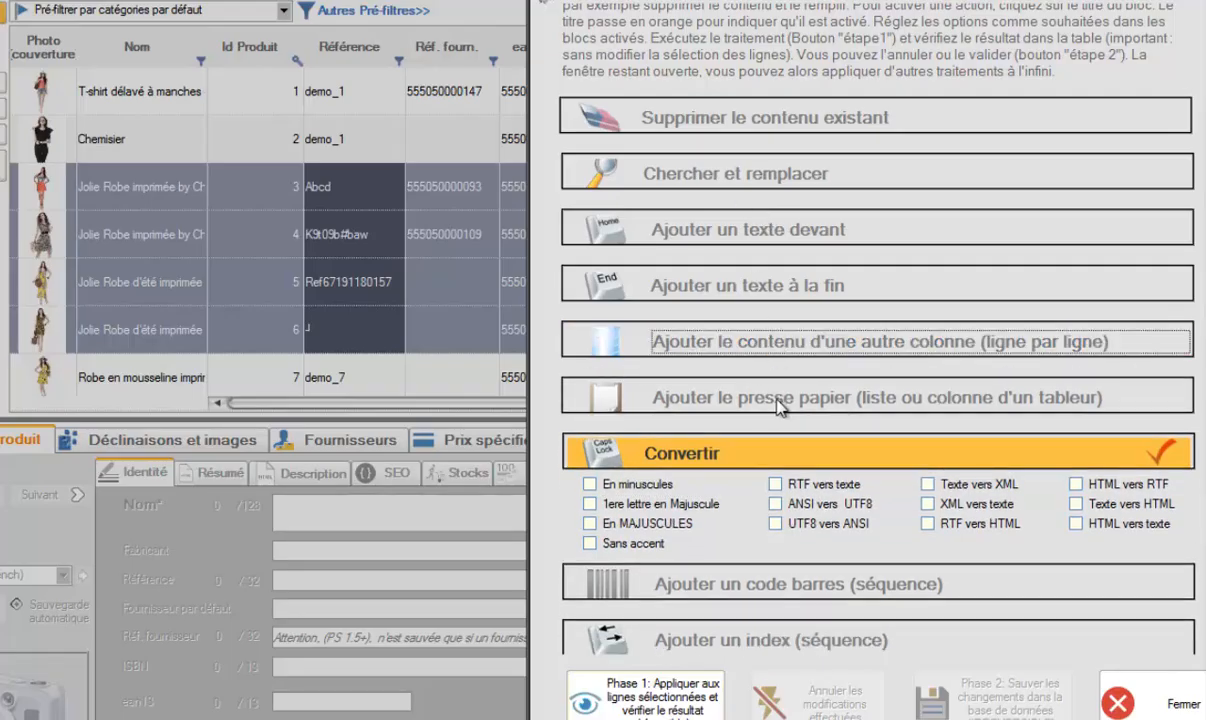
pyautogui.click(762, 397)
pyautogui.click(776, 400)
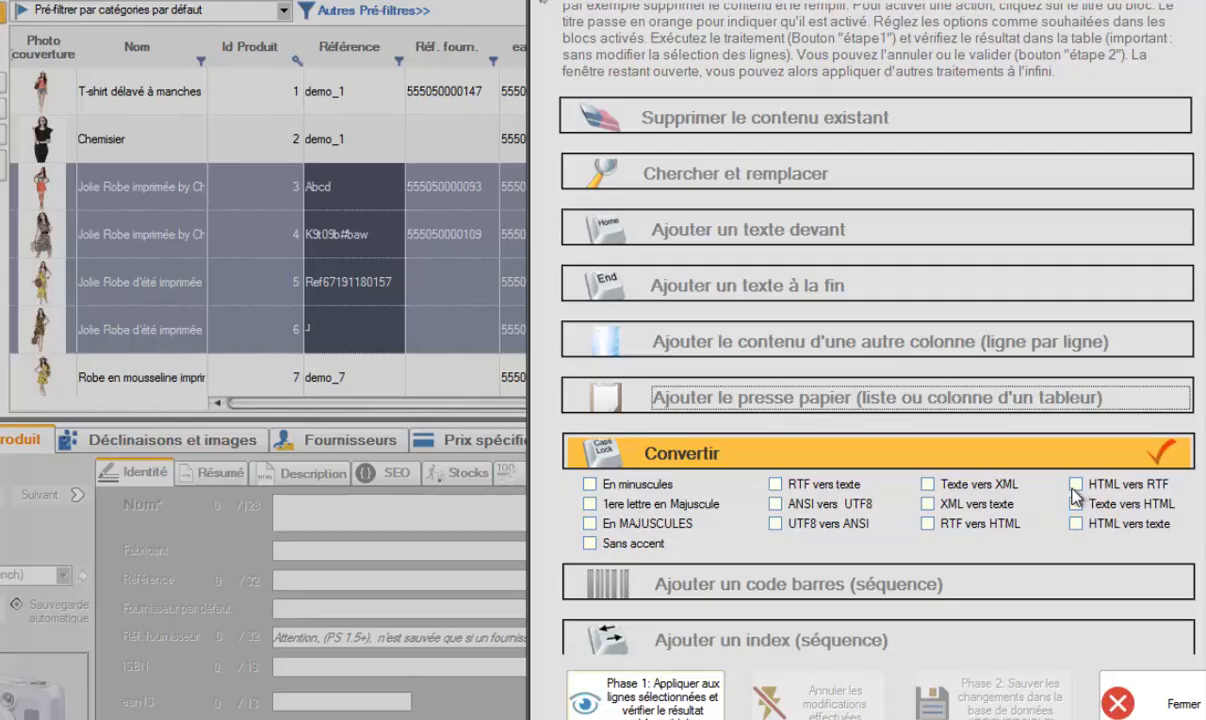
# Step: Select the HTML-to-text conversion, turn off the conversion operation and close MagicEdit
pyautogui.click(1075, 523)
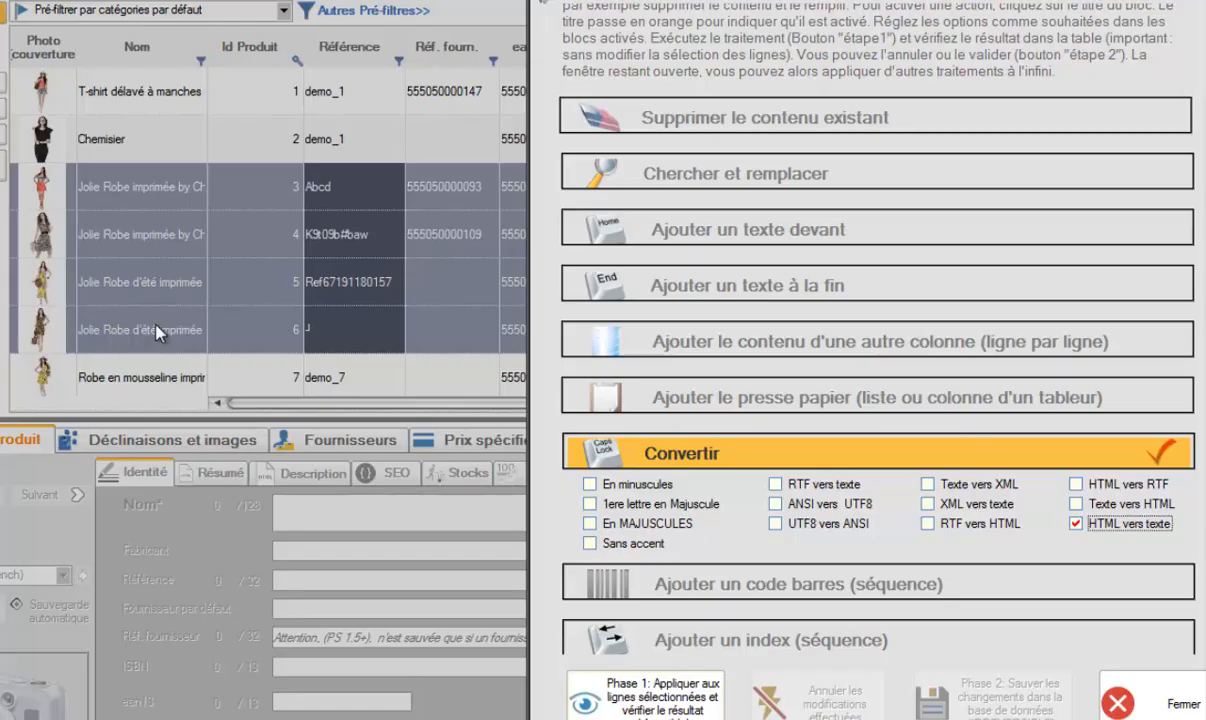
pyautogui.click(838, 458)
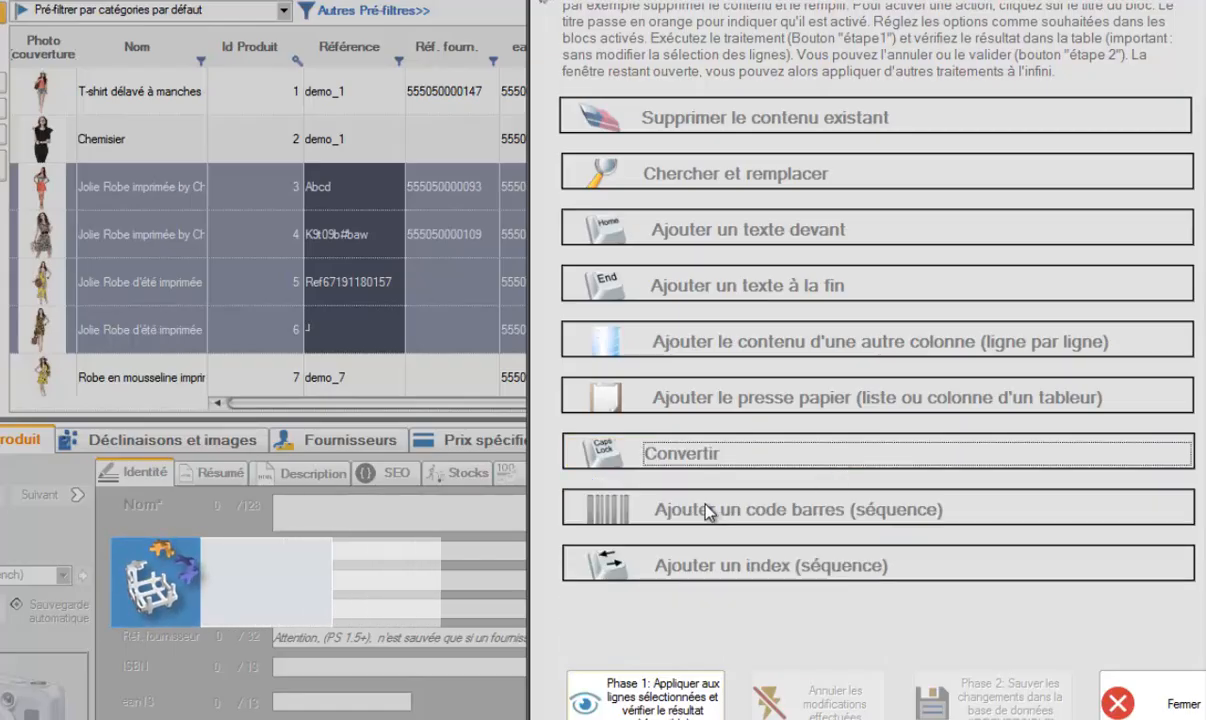
pyautogui.click(830, 512)
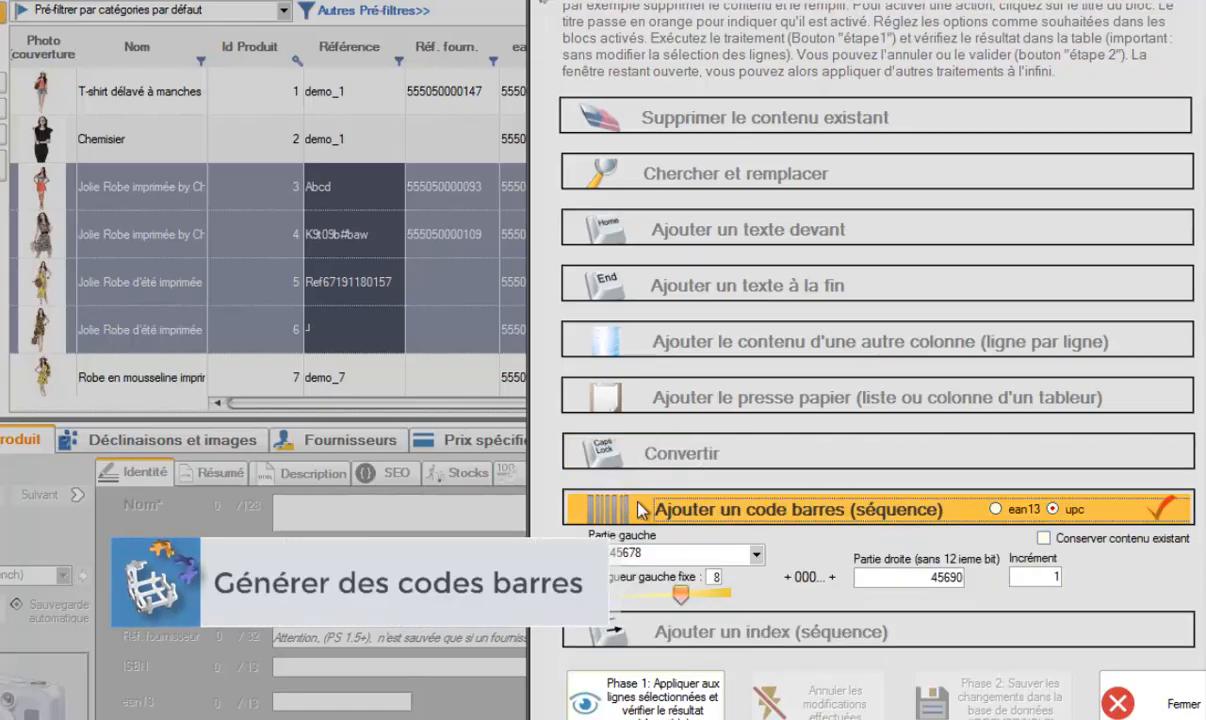
pyautogui.click(832, 521)
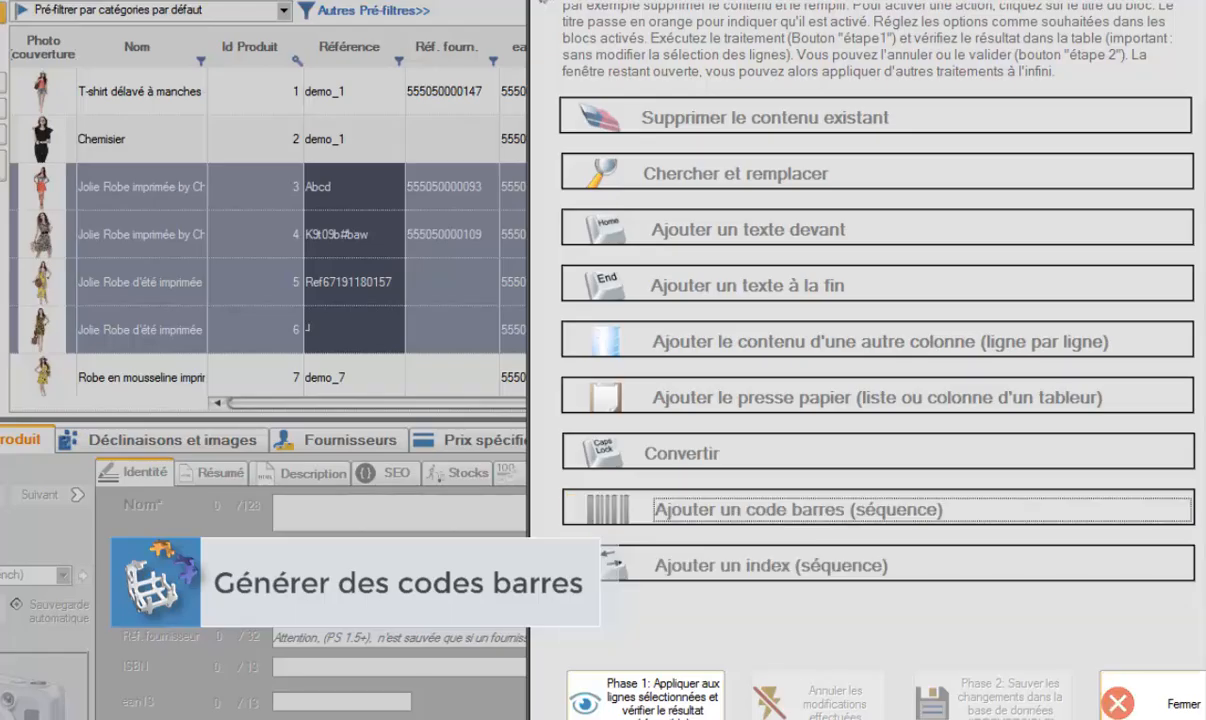
pyautogui.click(1170, 710)
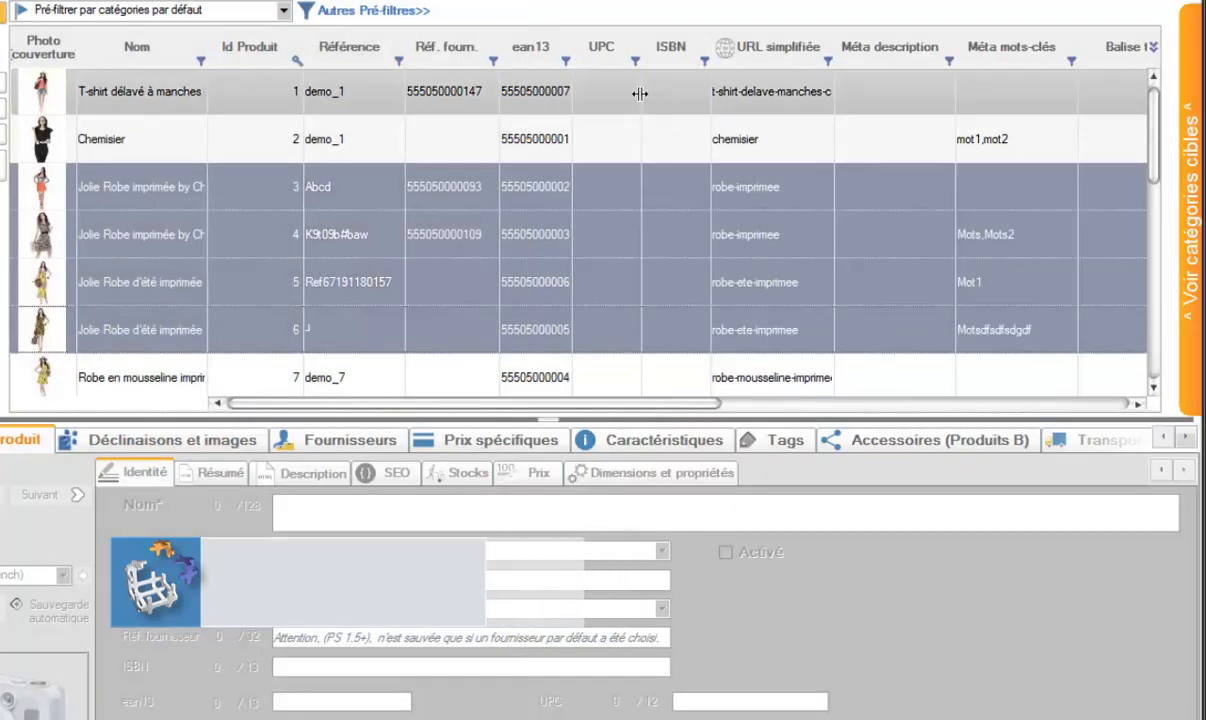
# Step: Widen the UPC column and open MagicEdit on its selected cells with the barcode sequence operation set to upc
pyautogui.moveTo(642, 93); pyautogui.dragTo(669, 97)
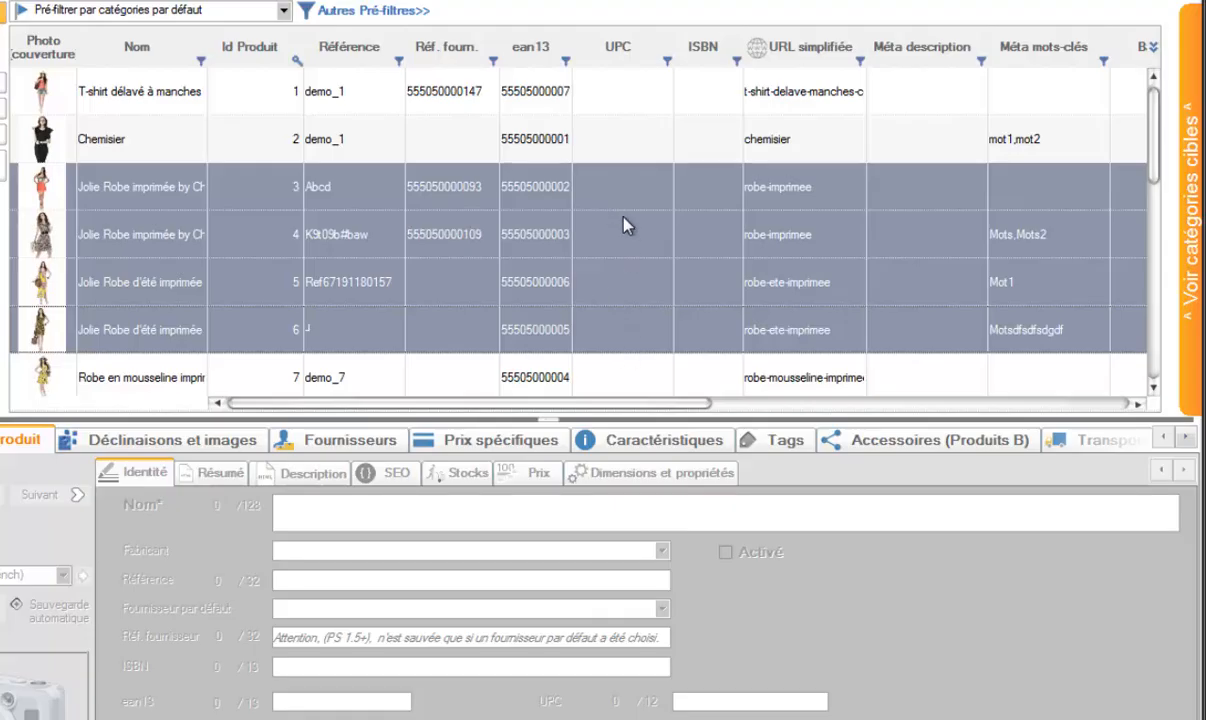
pyautogui.rightClick(619, 243)
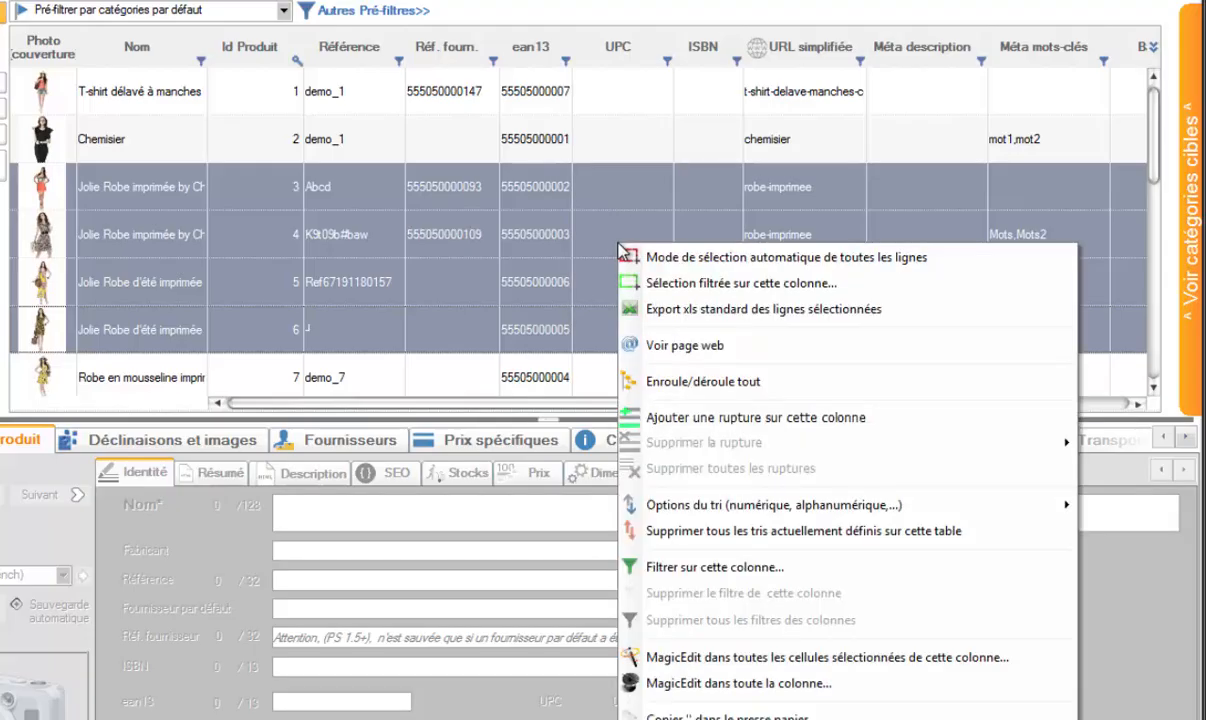
pyautogui.click(700, 657)
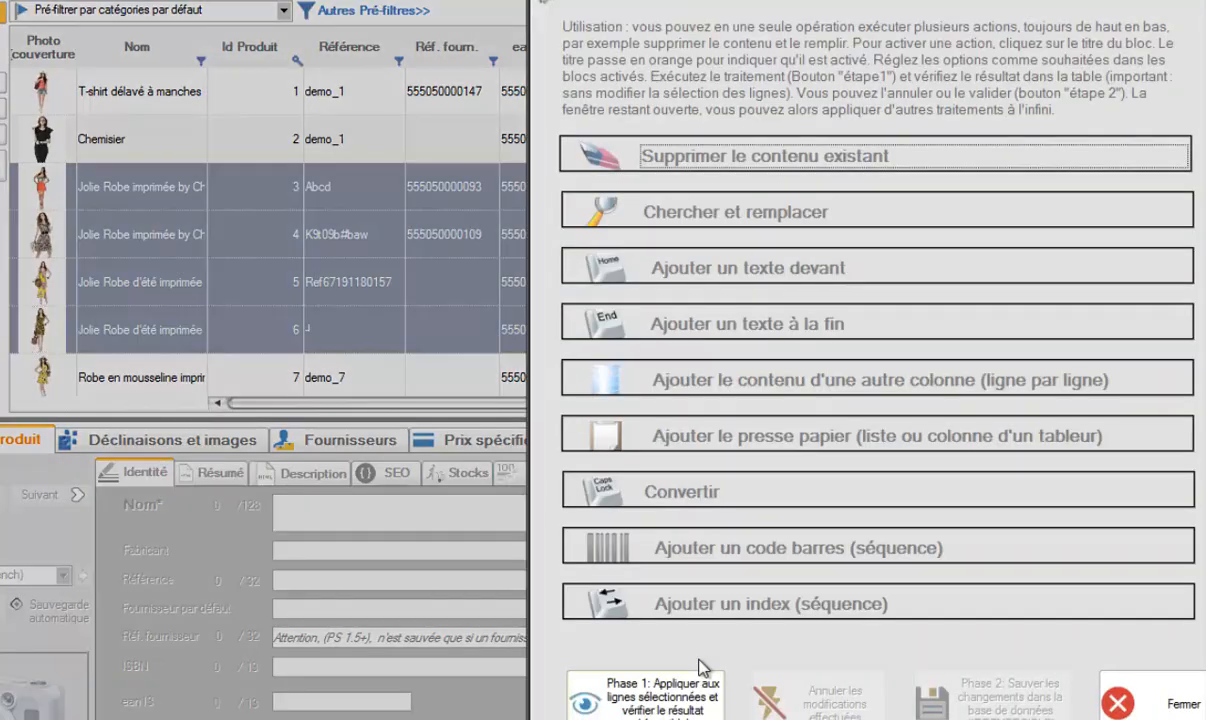
pyautogui.click(738, 554)
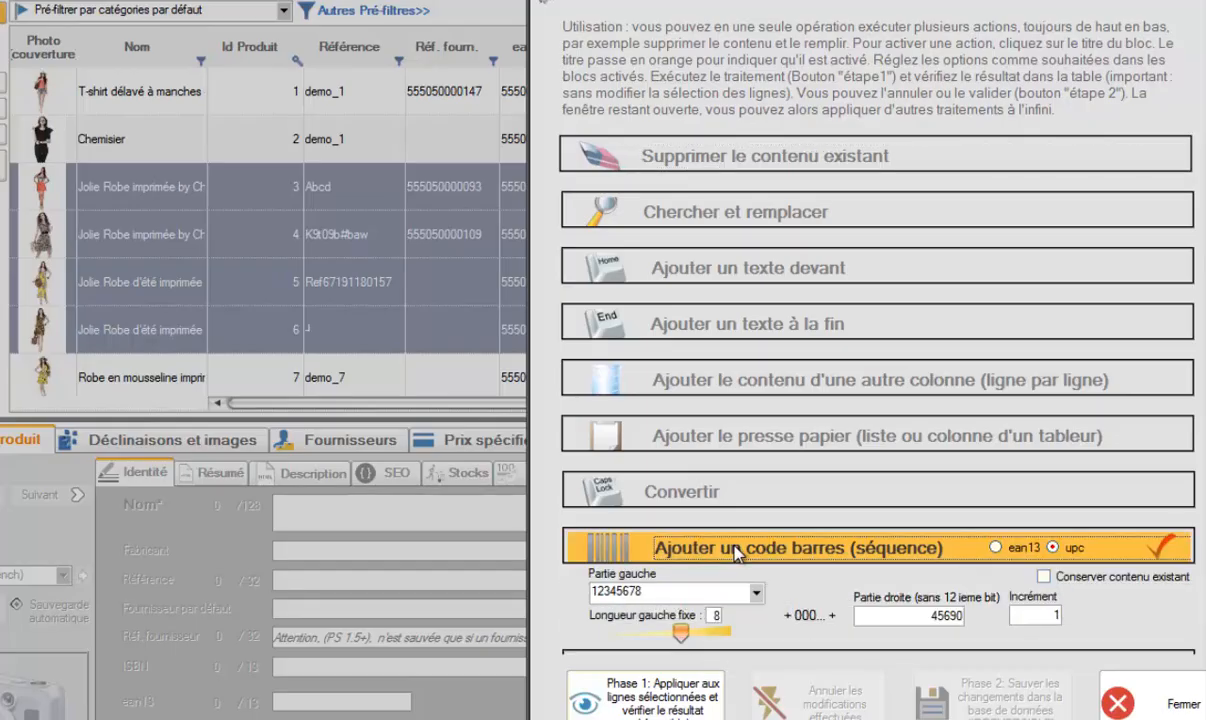
pyautogui.moveTo(800, 2); pyautogui.dragTo(754, 1)
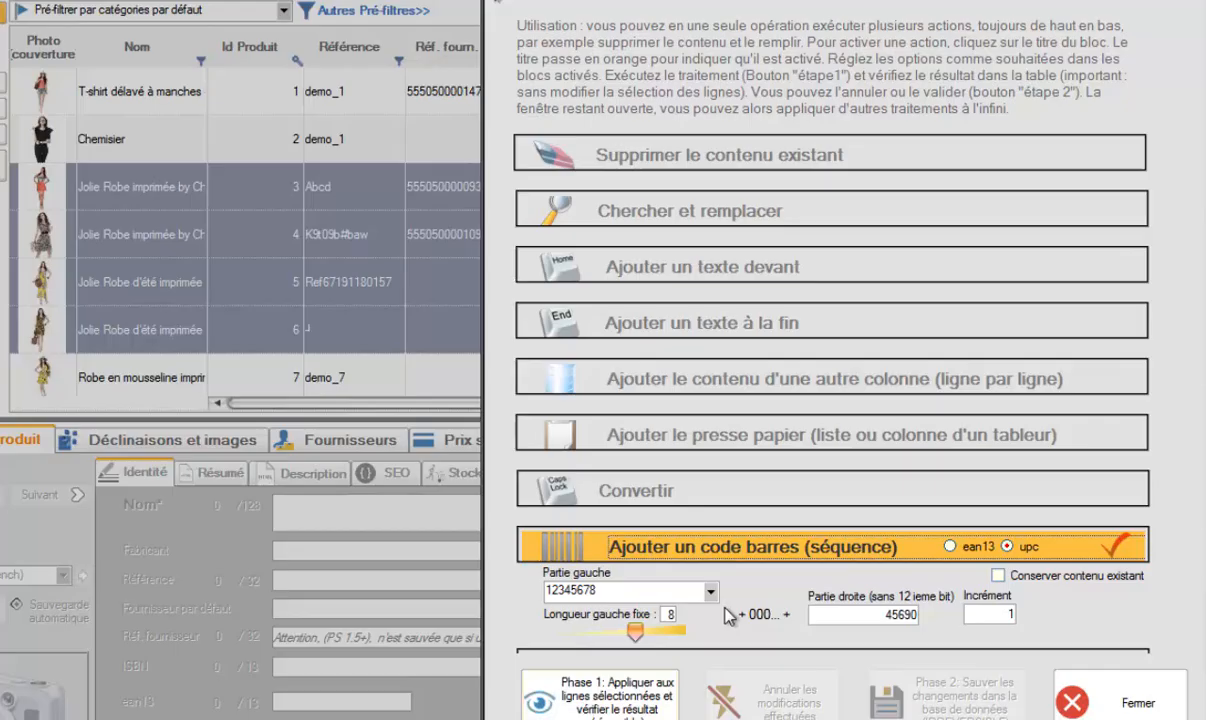
pyautogui.click(948, 547)
pyautogui.click(1007, 546)
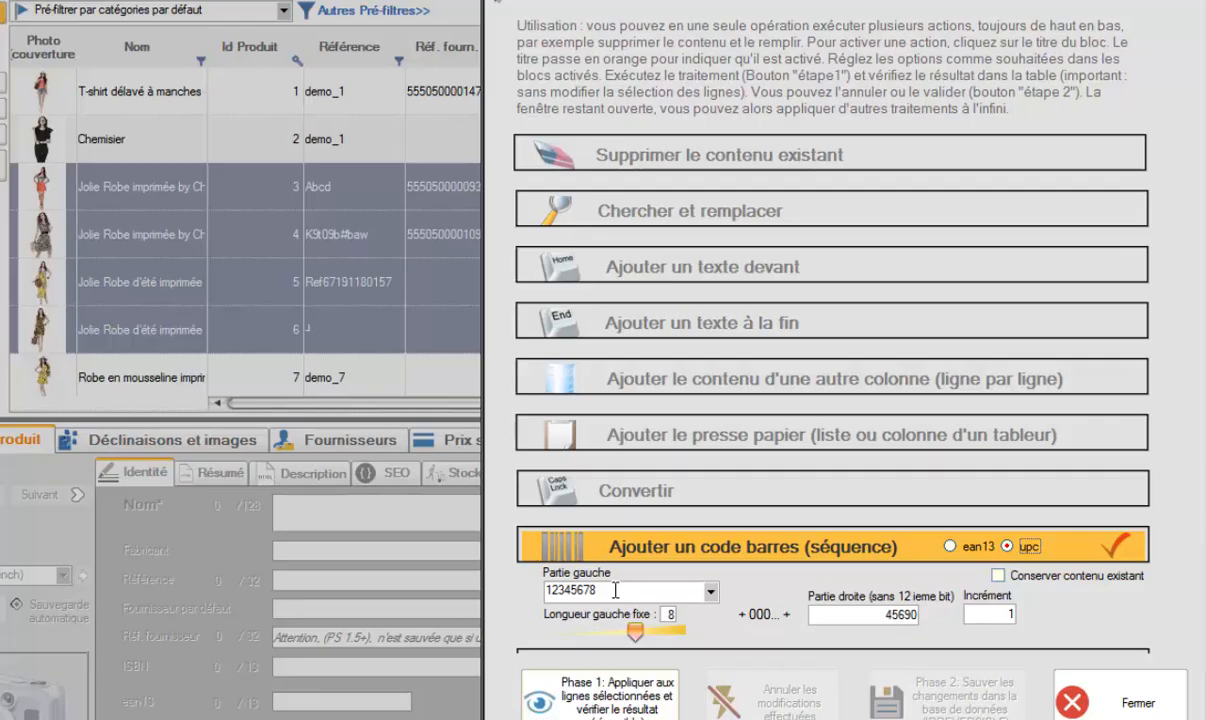
# Step: Set the barcode sequence's left part to 12345 and its right part to 456, keeping the UPC column in view
pyautogui.moveTo(615, 590); pyautogui.dragTo(533, 597)
pyautogui.write('12345')
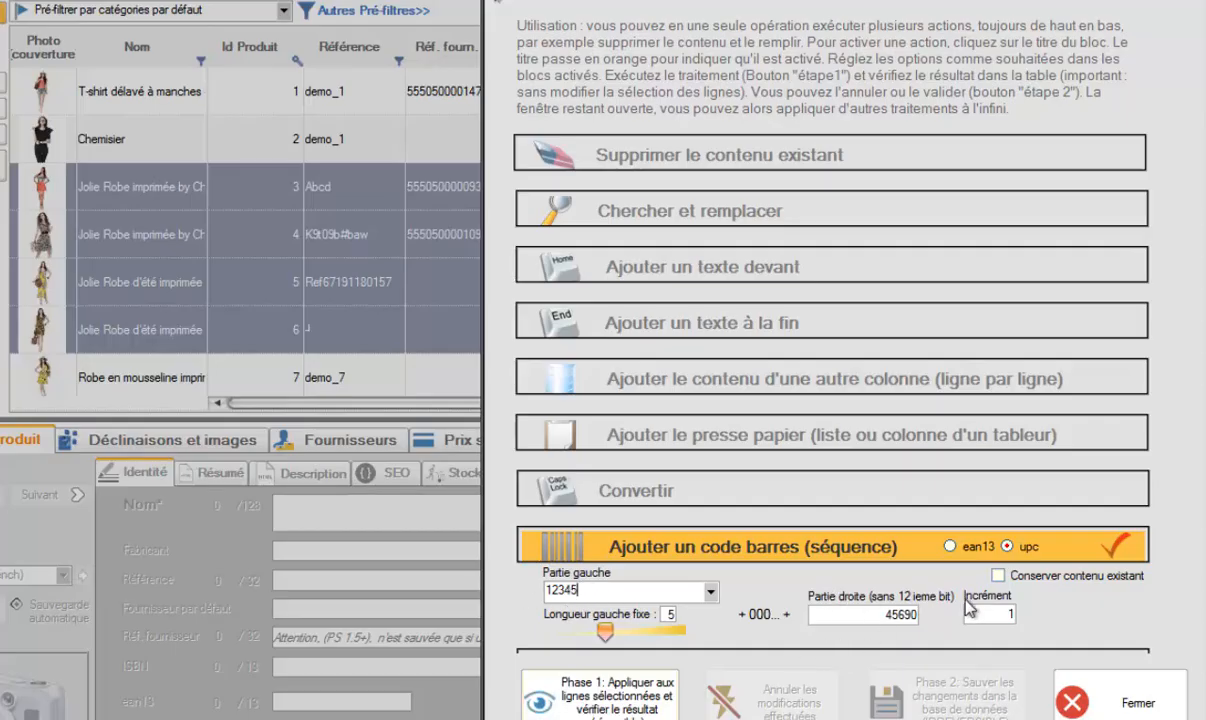
pyautogui.moveTo(882, 615); pyautogui.dragTo(924, 616)
pyautogui.doubleClick(1003, 613)
pyautogui.moveTo(773, 2); pyautogui.dragTo(990, 0)
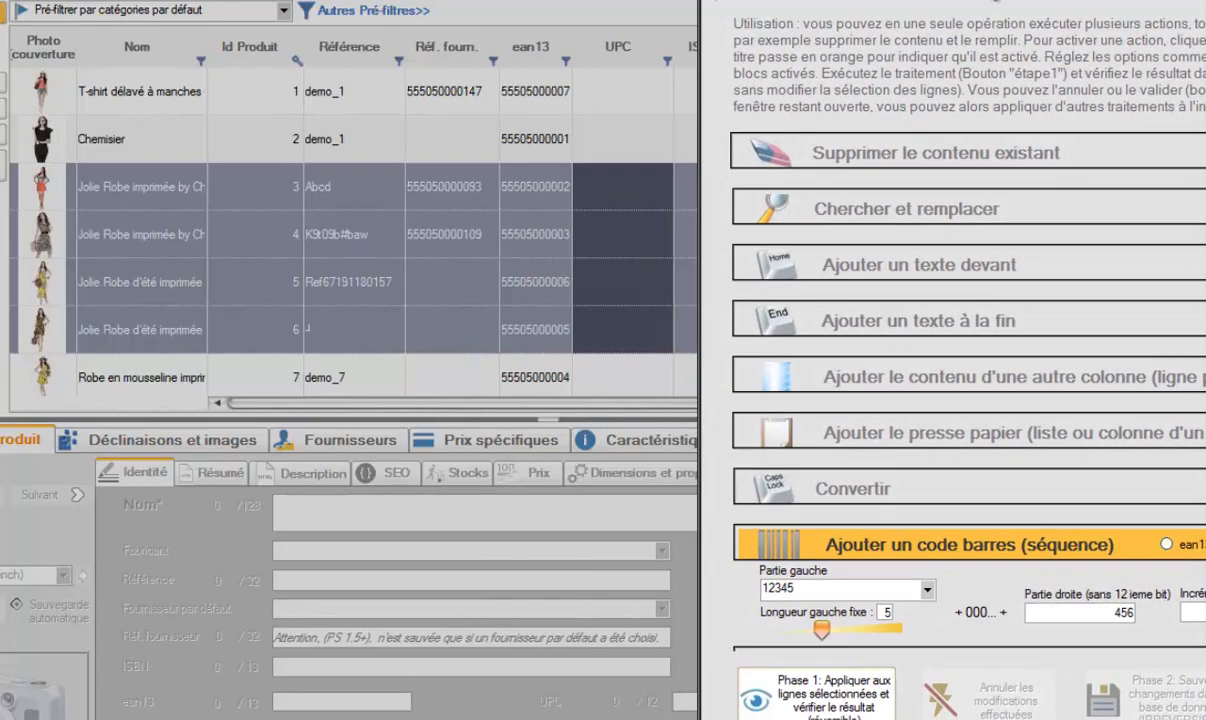
# Step: Preview the UPC barcodes generated for the selected products and cancel the modifications
pyautogui.click(862, 708)
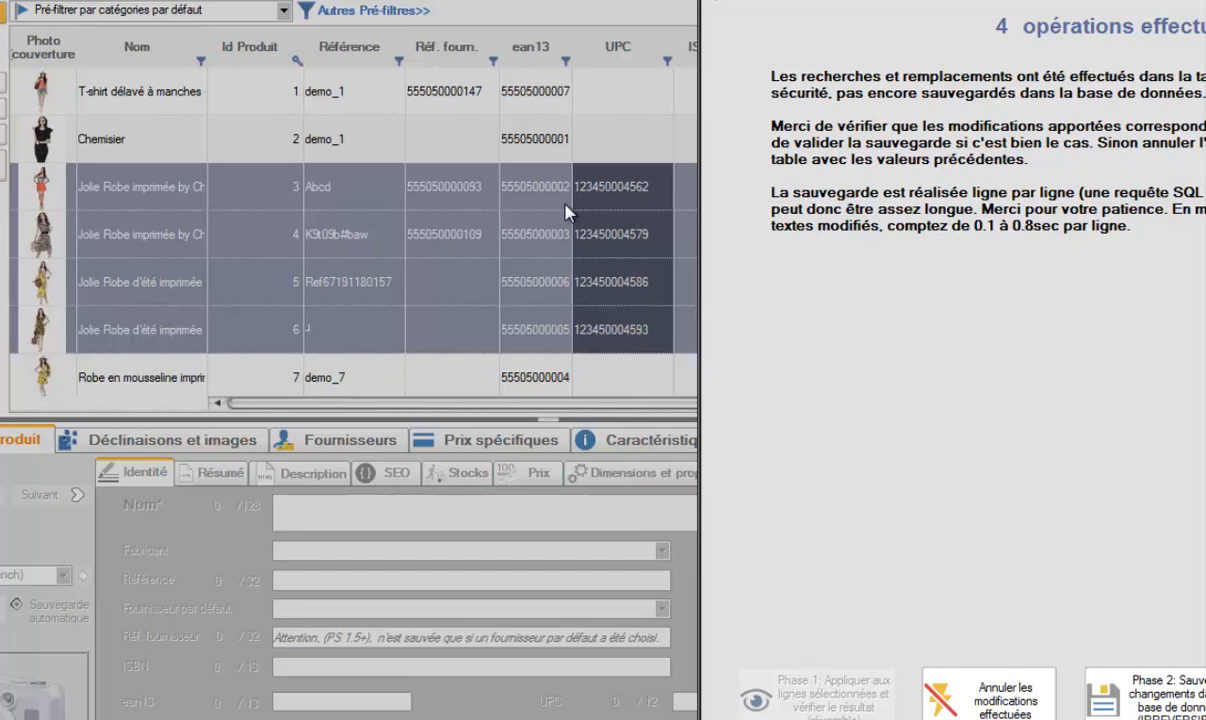
pyautogui.click(955, 675)
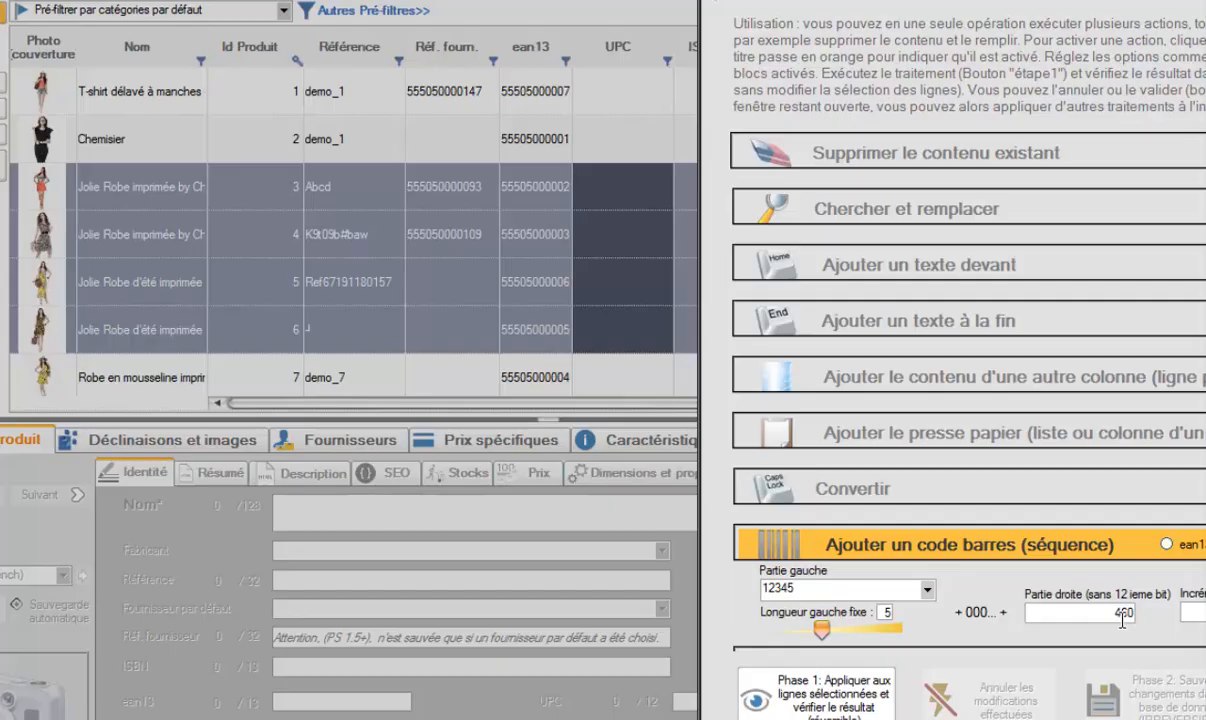
pyautogui.moveTo(1076, 1); pyautogui.dragTo(1005, 3)
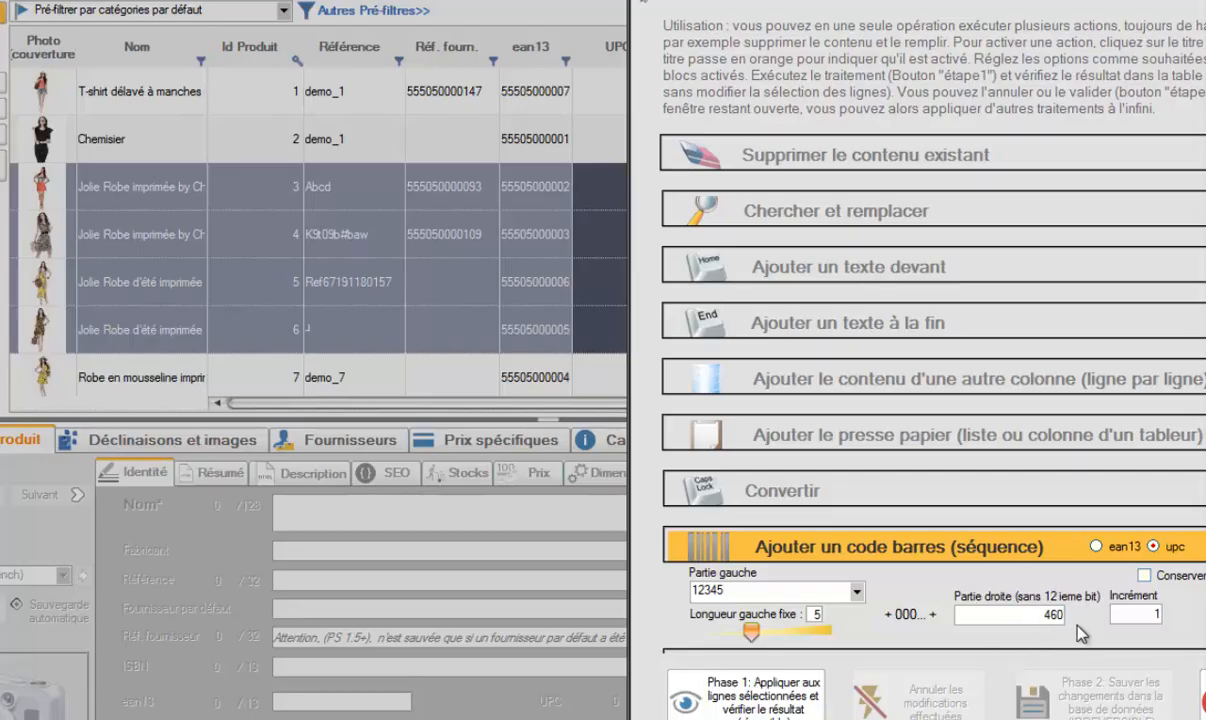
pyautogui.moveTo(1041, 614); pyautogui.dragTo(1066, 616)
# Step: Replace the barcode operation with the index sequence and reopen MagicEdit on the selected cells of the Référence column
pyautogui.click(918, 545)
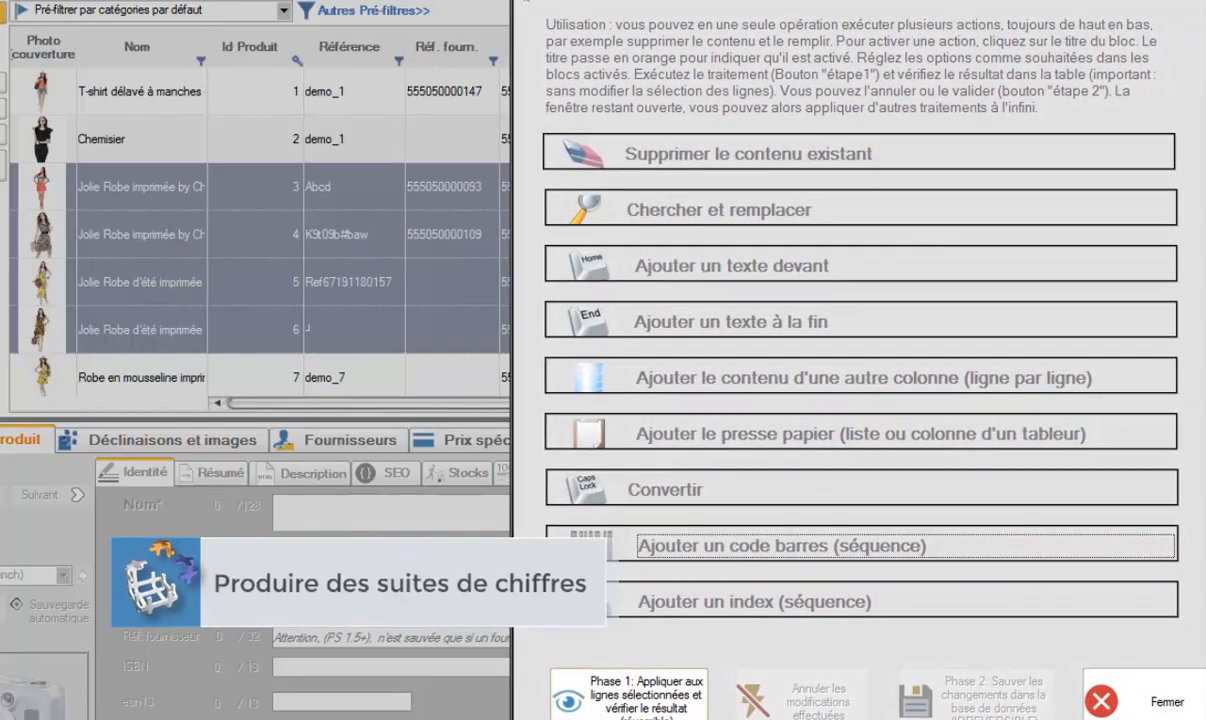
pyautogui.click(707, 605)
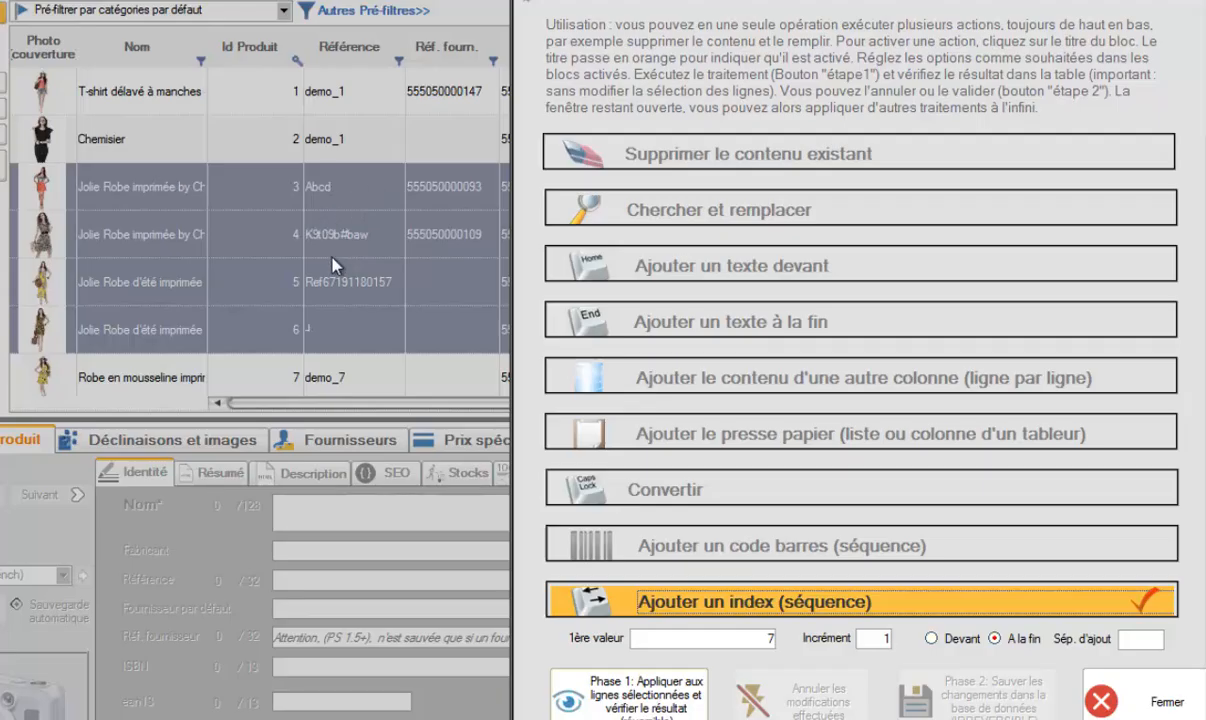
pyautogui.click(1160, 700)
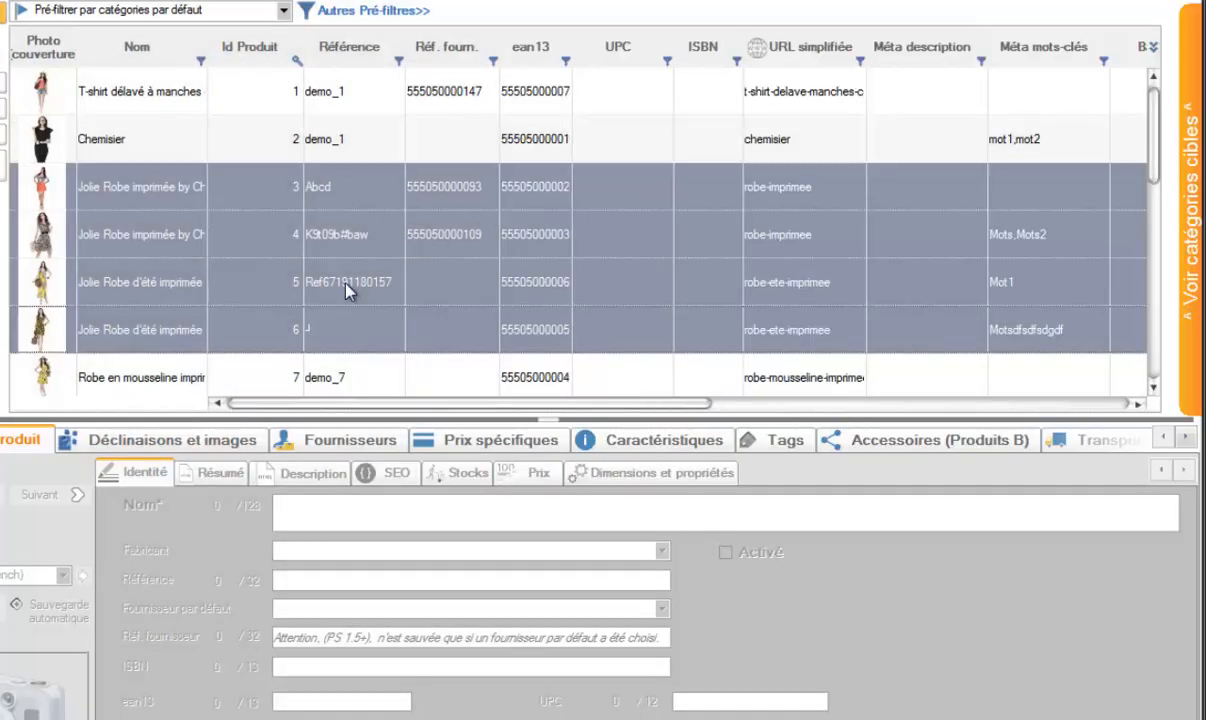
pyautogui.rightClick(334, 231)
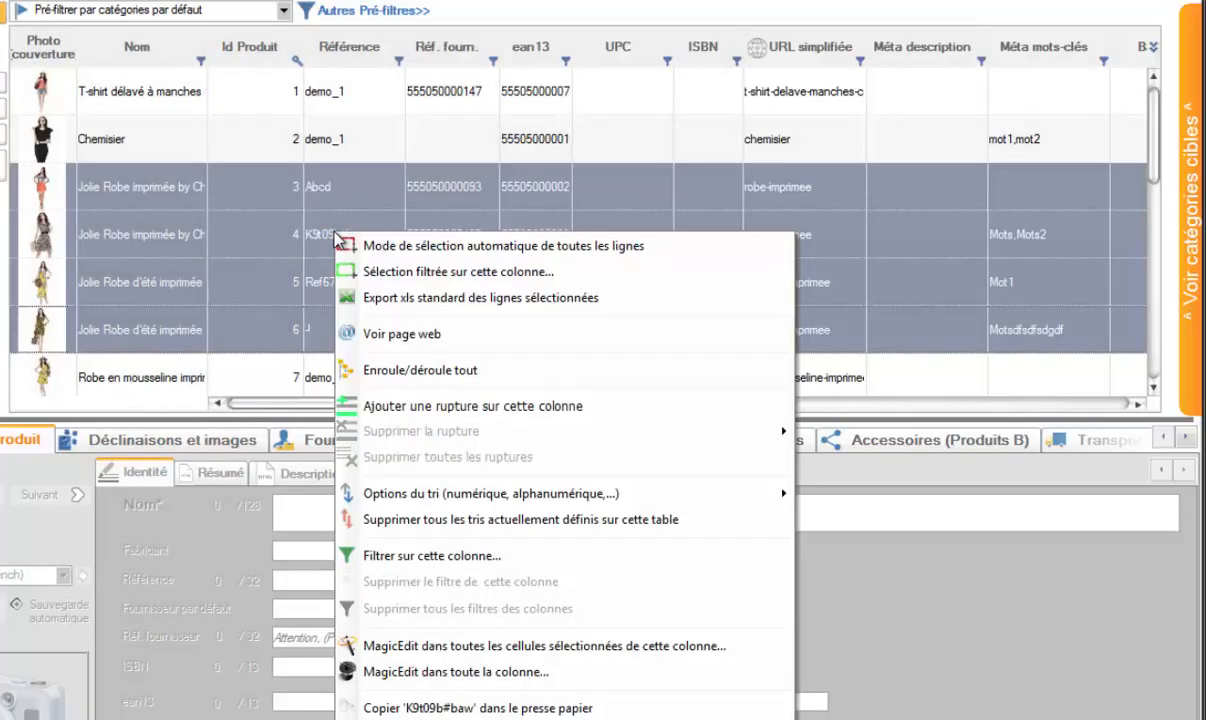
pyautogui.click(415, 648)
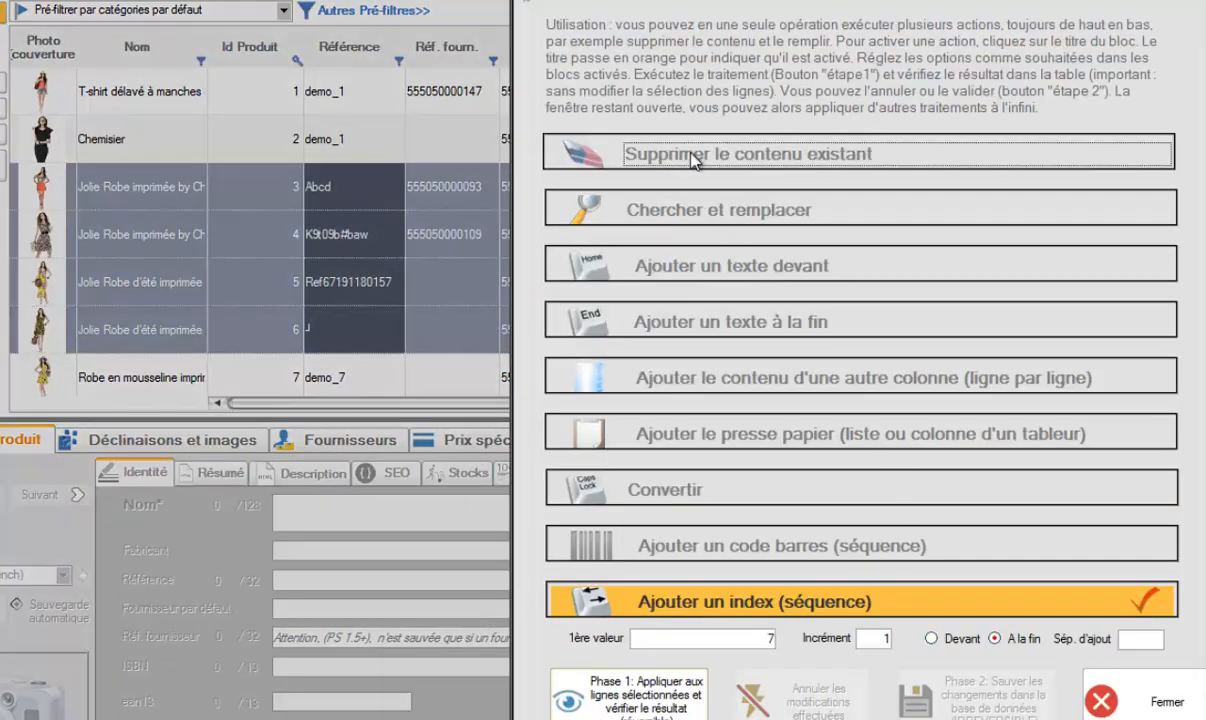
# Step: Enable complete deletion of the existing references and add the text "REF-" in front
pyautogui.click(691, 153)
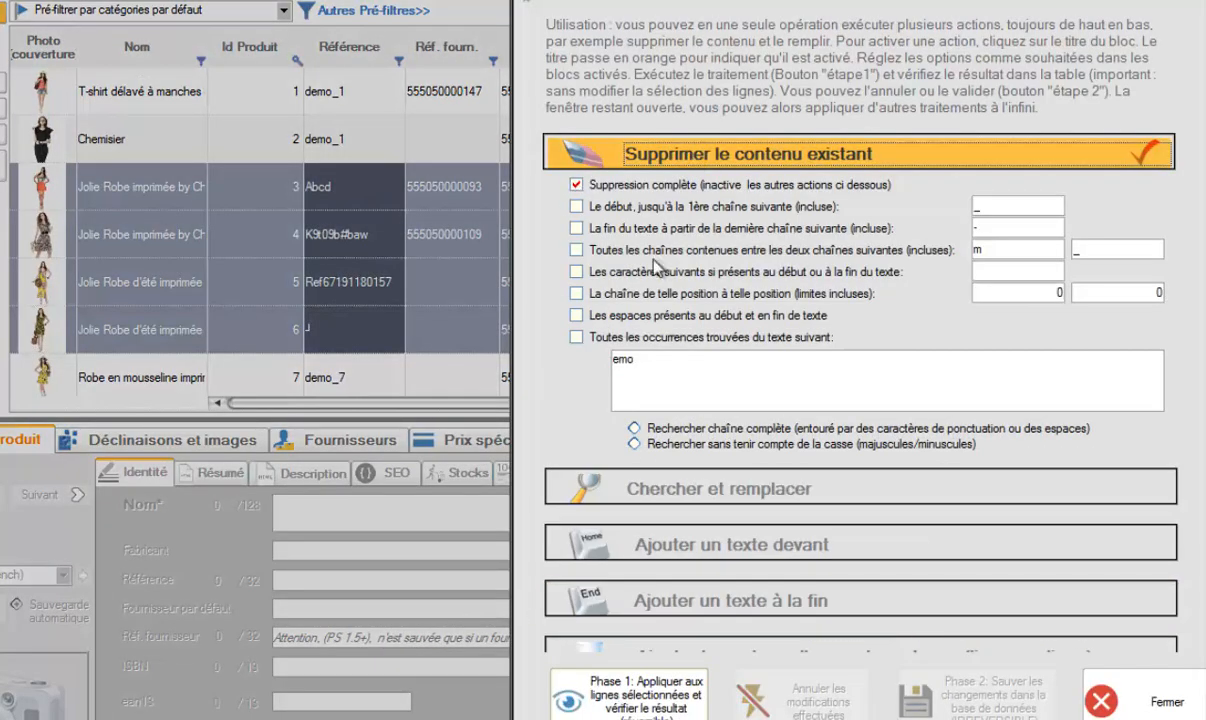
pyautogui.scroll(-5, 860, 400)
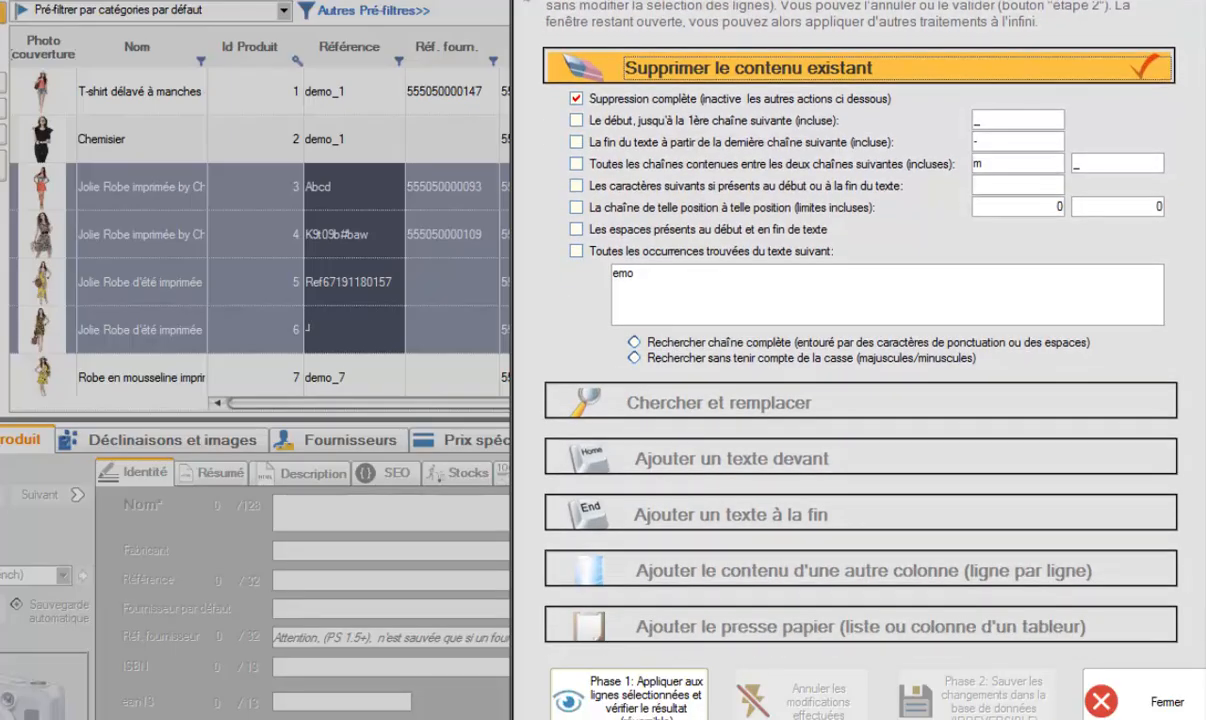
pyautogui.click(688, 301)
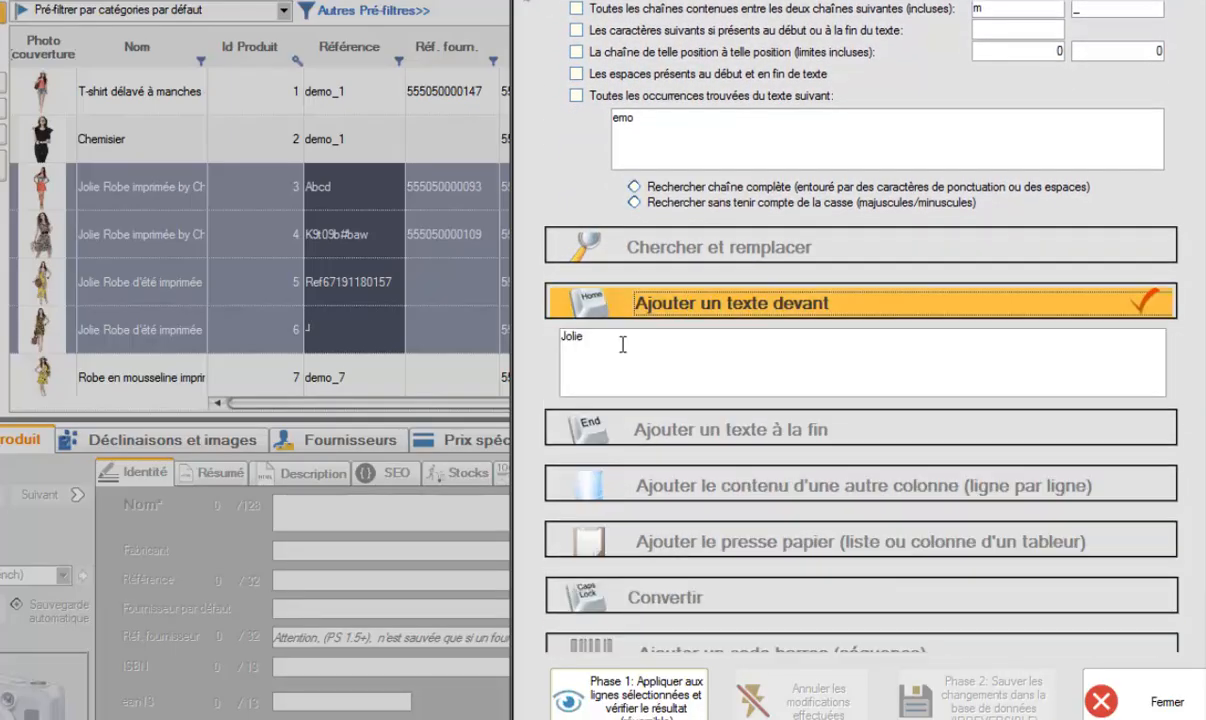
pyautogui.moveTo(611, 342); pyautogui.dragTo(536, 338)
pyautogui.write('R')
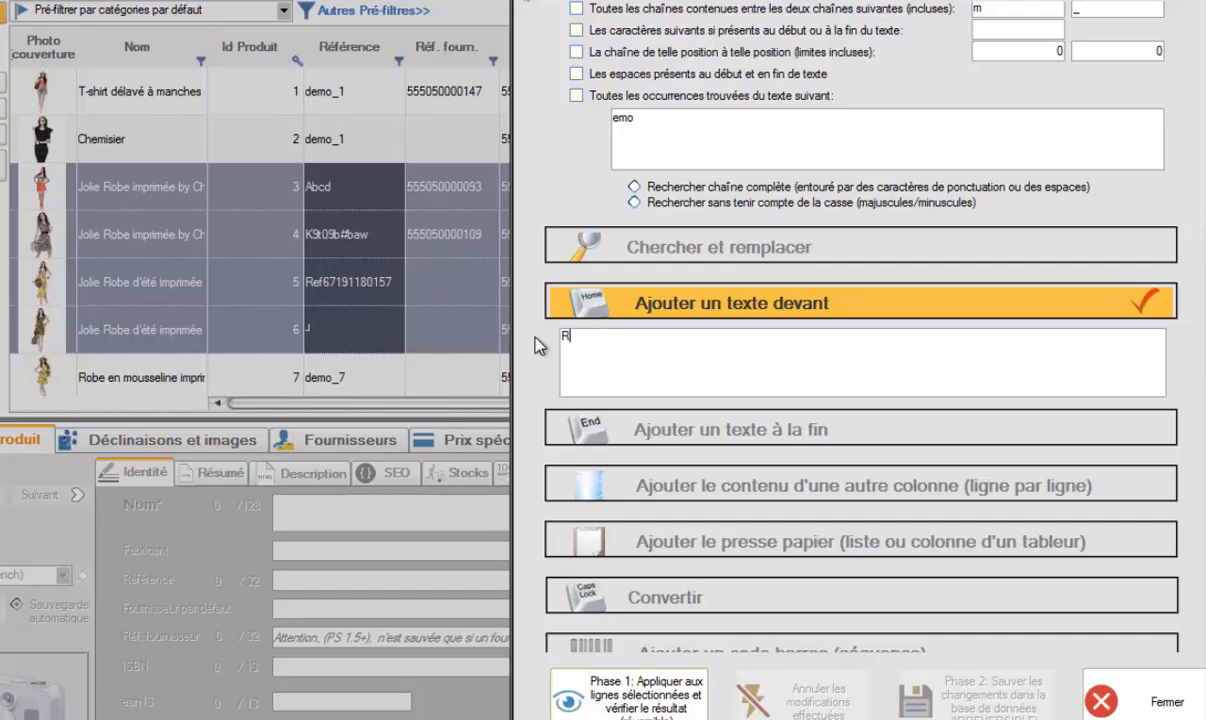
pyautogui.write('EF-')
pyautogui.scroll(-4, 860, 340)
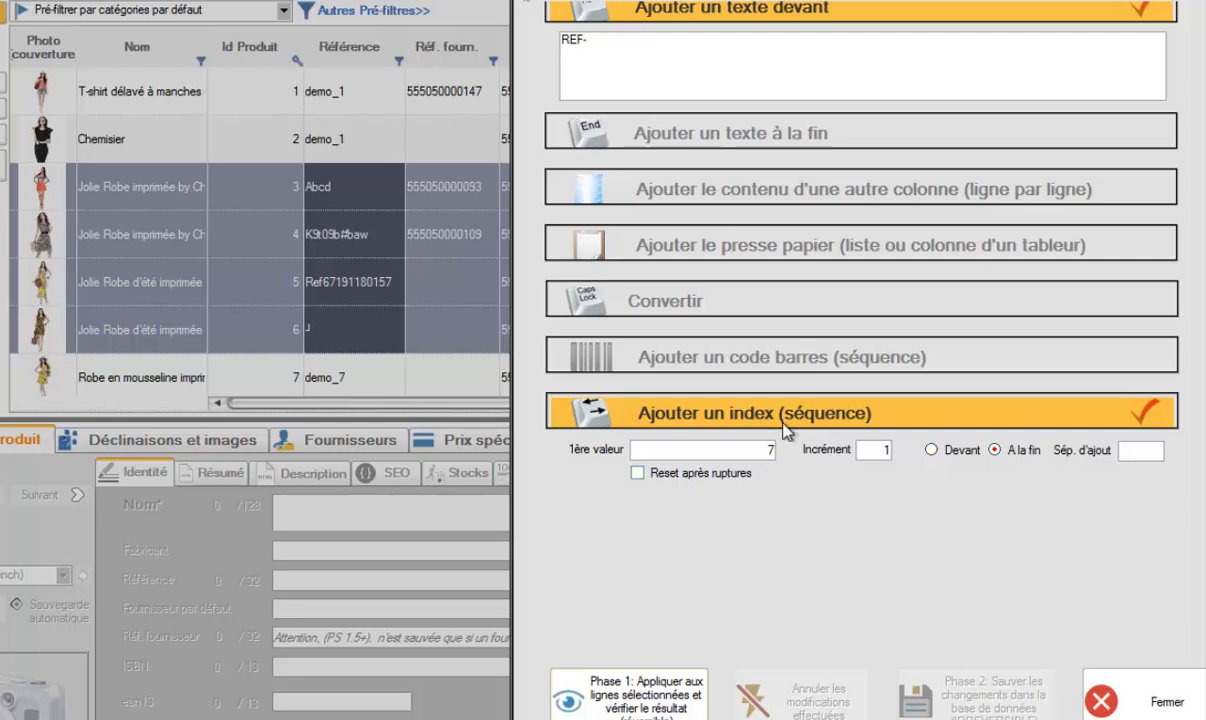
# Step: Start the index sequence at 1 with "-" as its separator, and shorten the text added in front to "REF"
pyautogui.click(755, 449)
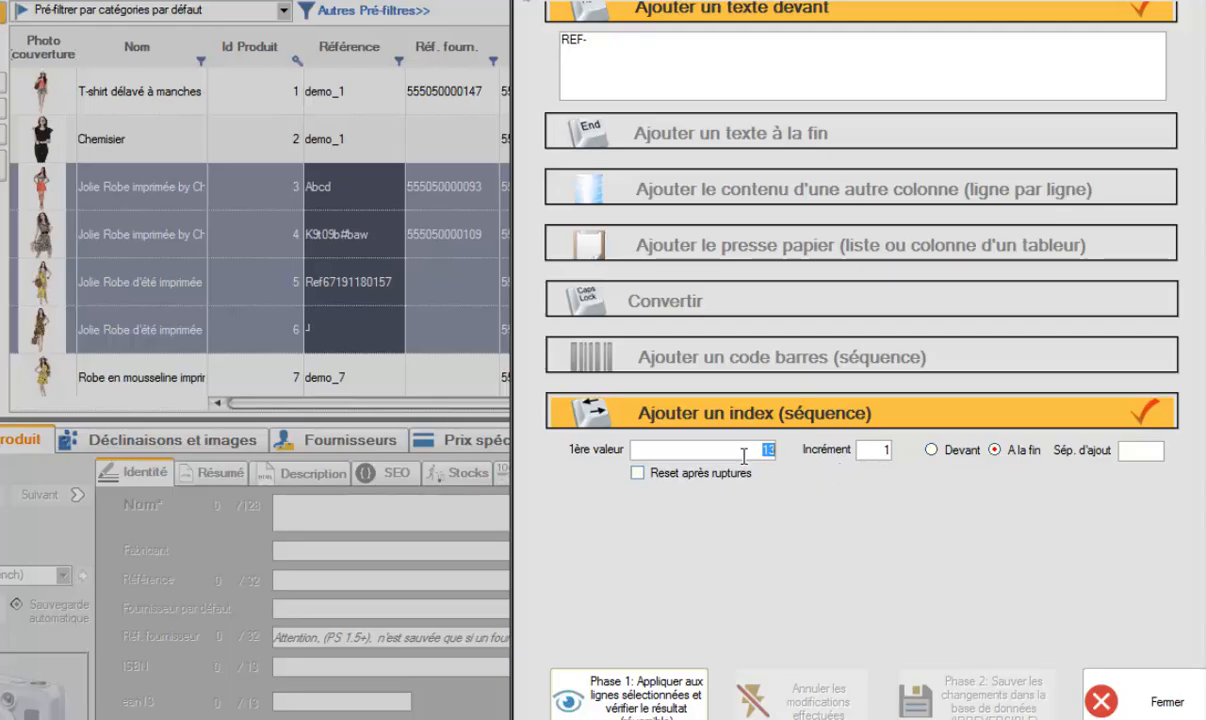
pyautogui.write('1')
pyautogui.doubleClick(881, 450)
pyautogui.write('-')
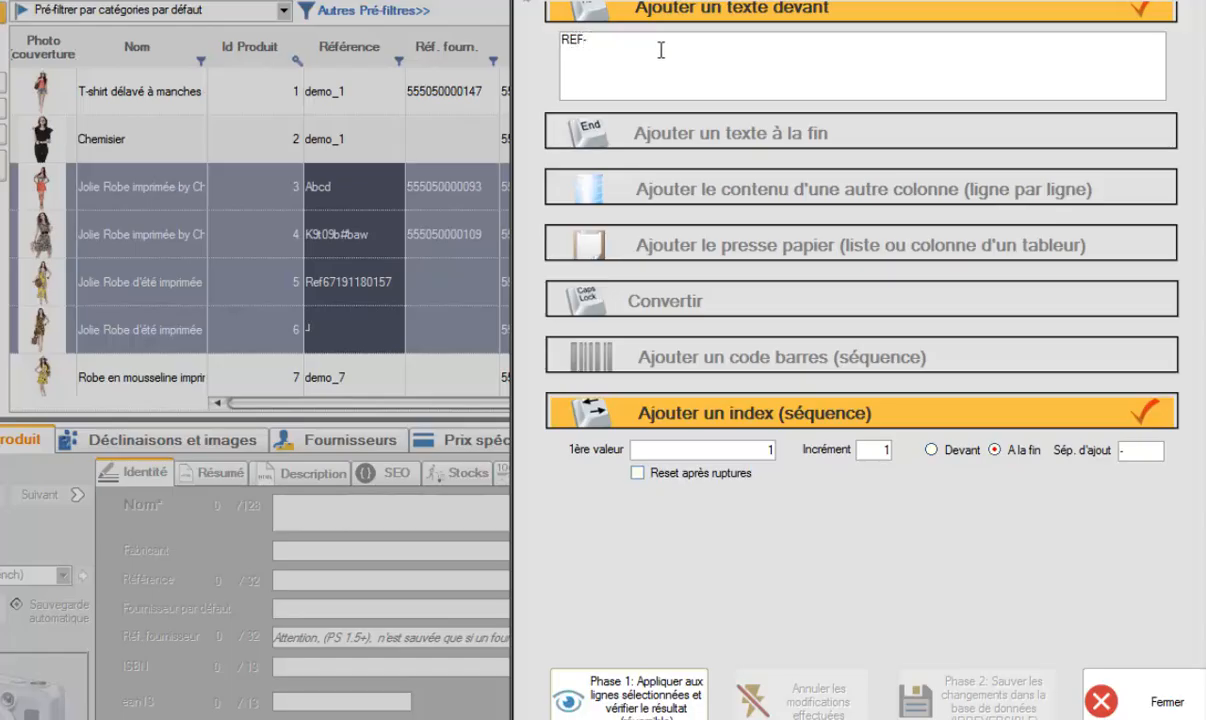
pyautogui.click(621, 54)
pyautogui.press('BackSpace')
# Step: Preview the indexed references on the selected products, save them to the database and close MagicEdit
pyautogui.click(628, 668)
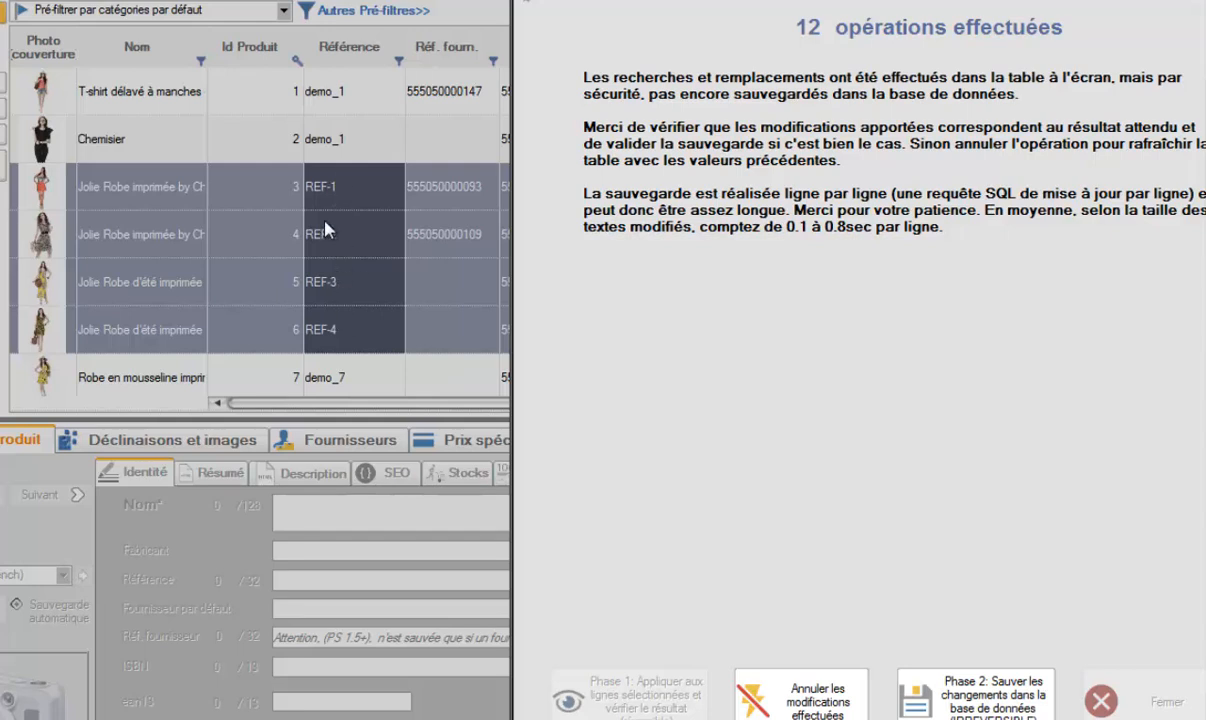
pyautogui.click(995, 700)
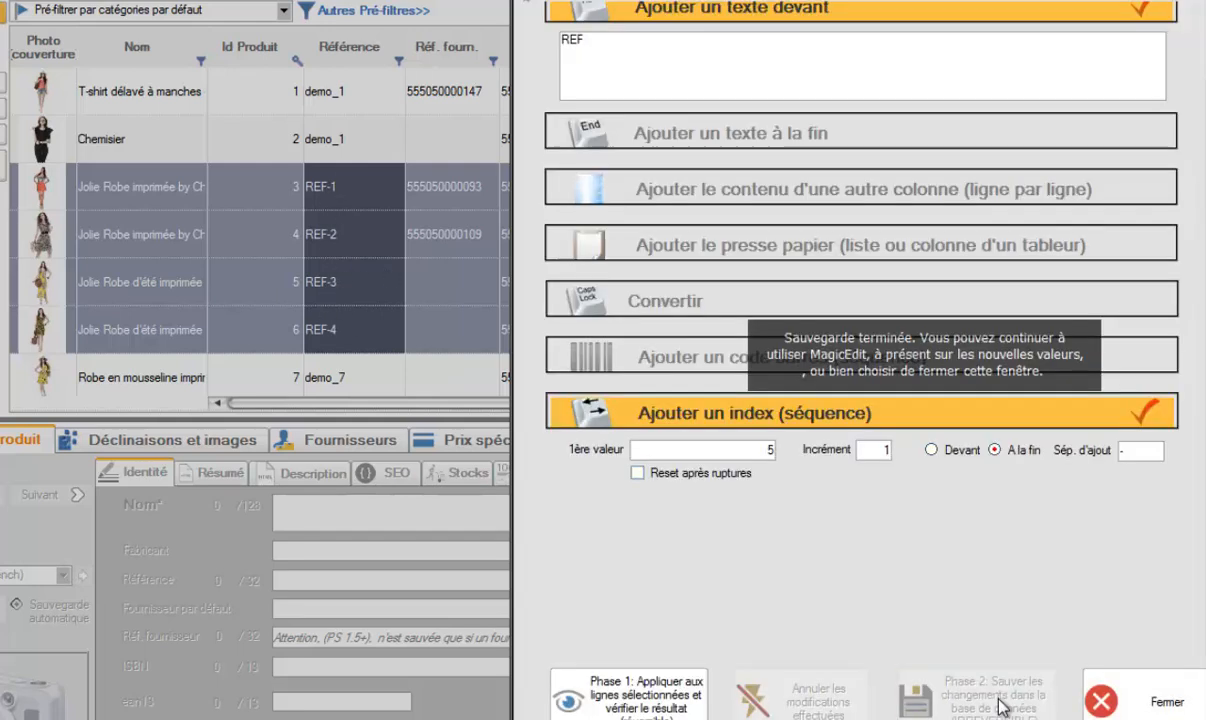
pyautogui.click(1152, 704)
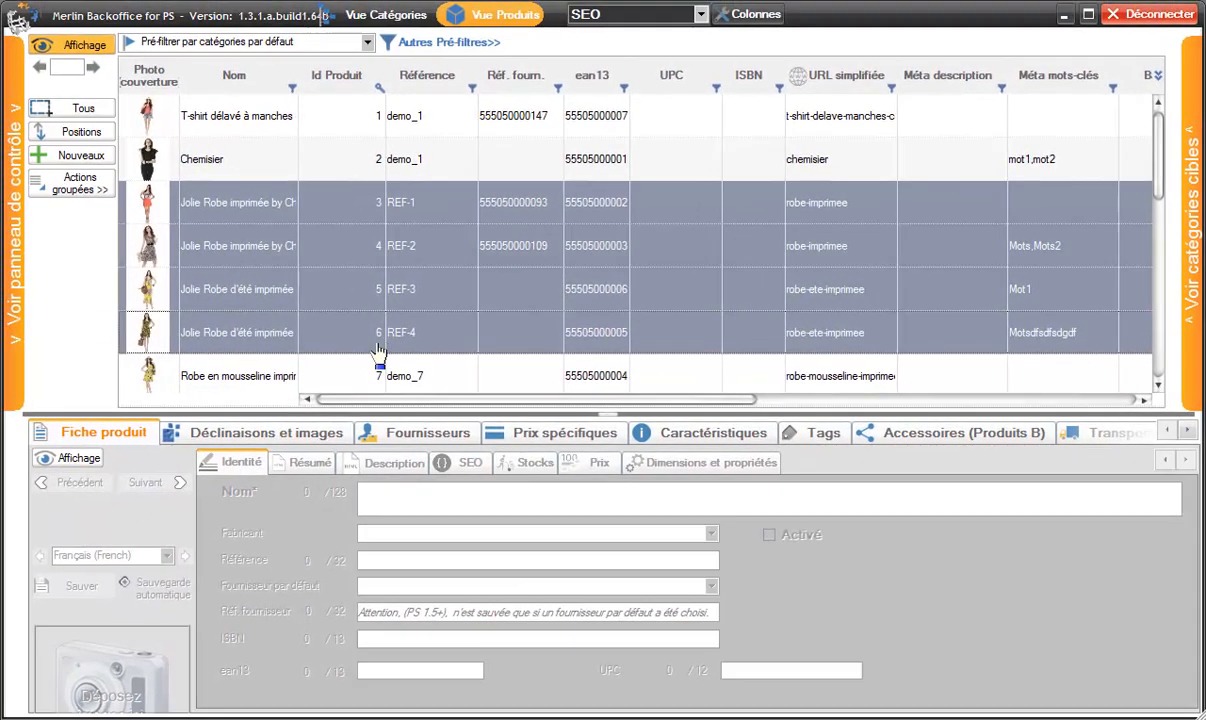
# Step: Display the combinations (déclinaisons) of the selected products and group them with a break on the Nom produit column
pyautogui.moveTo(604, 400); pyautogui.dragTo(601, 377)
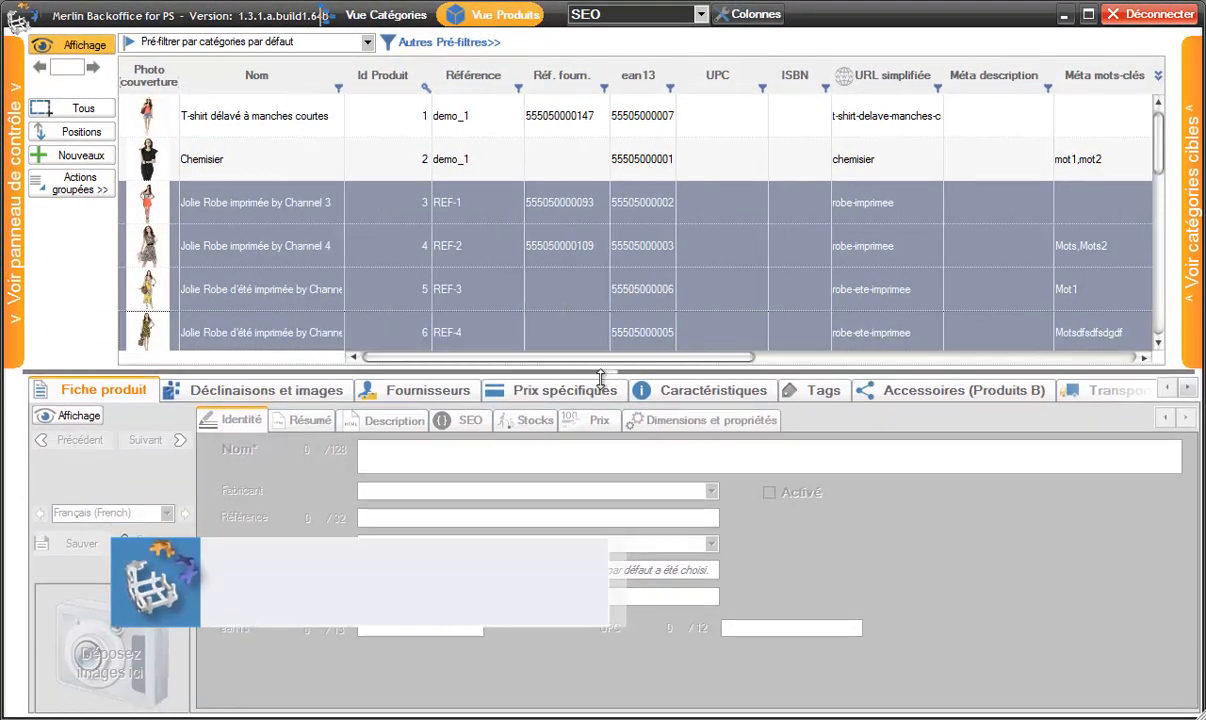
pyautogui.click(255, 390)
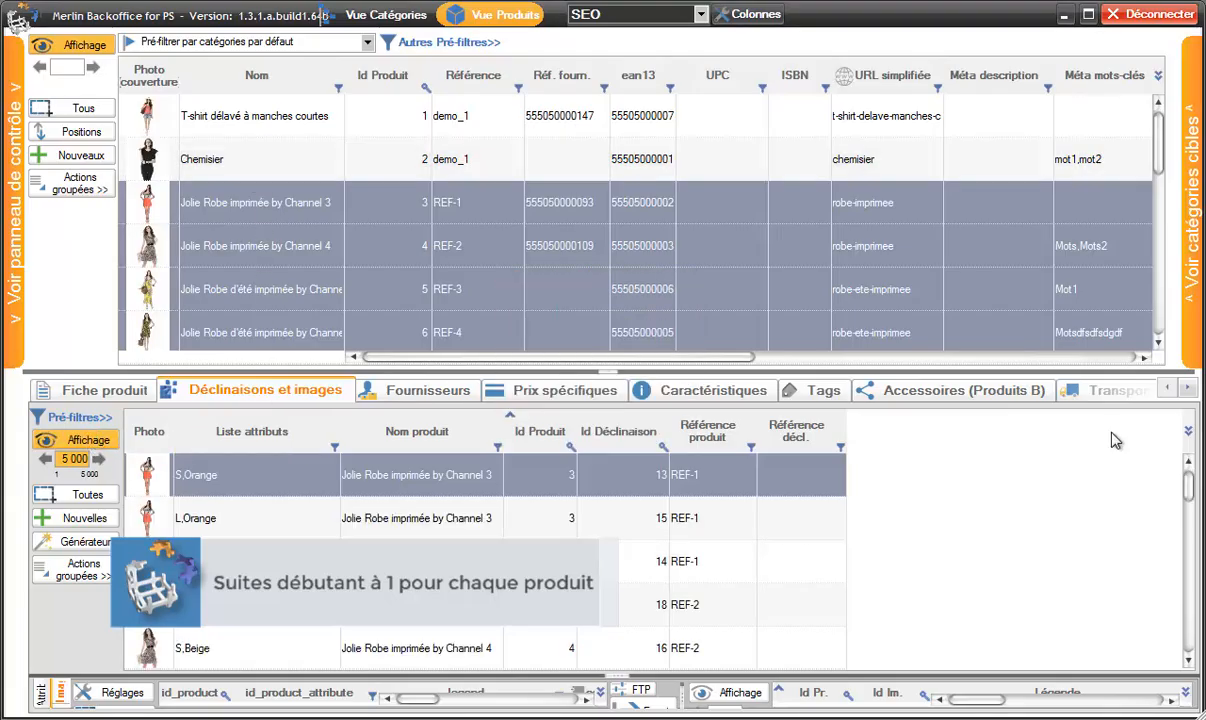
pyautogui.moveTo(1188, 537); pyautogui.dragTo(1190, 458)
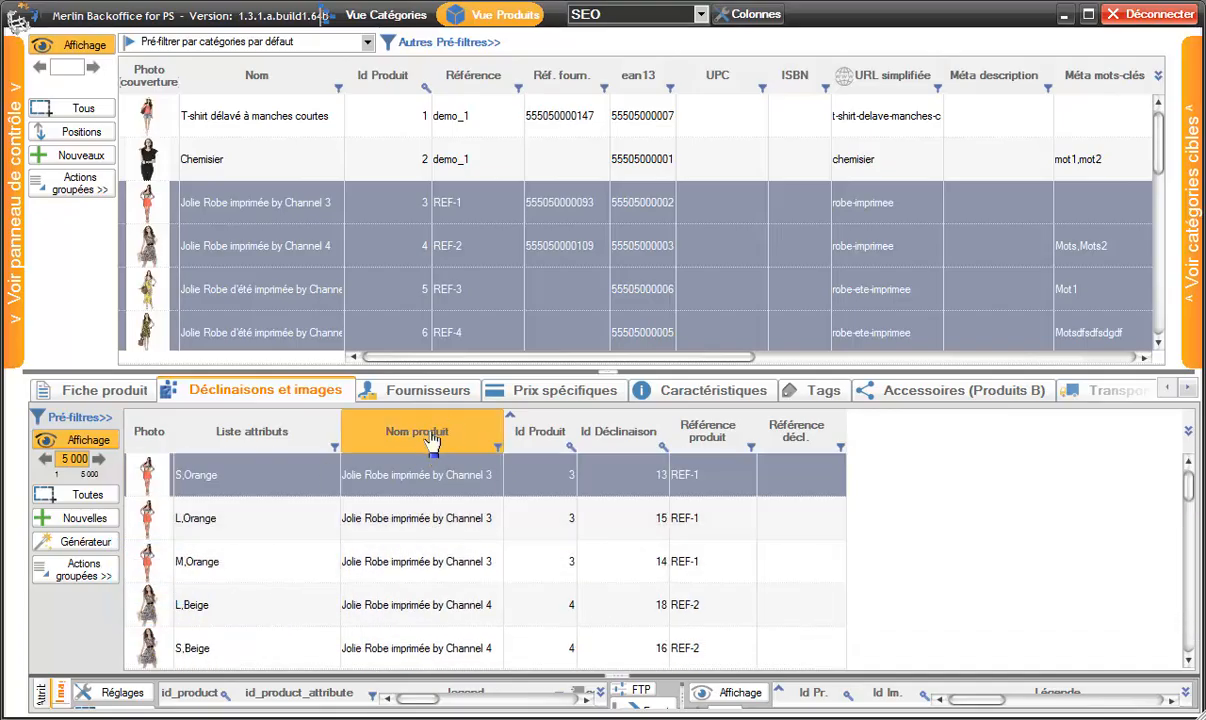
pyautogui.rightClick(433, 527)
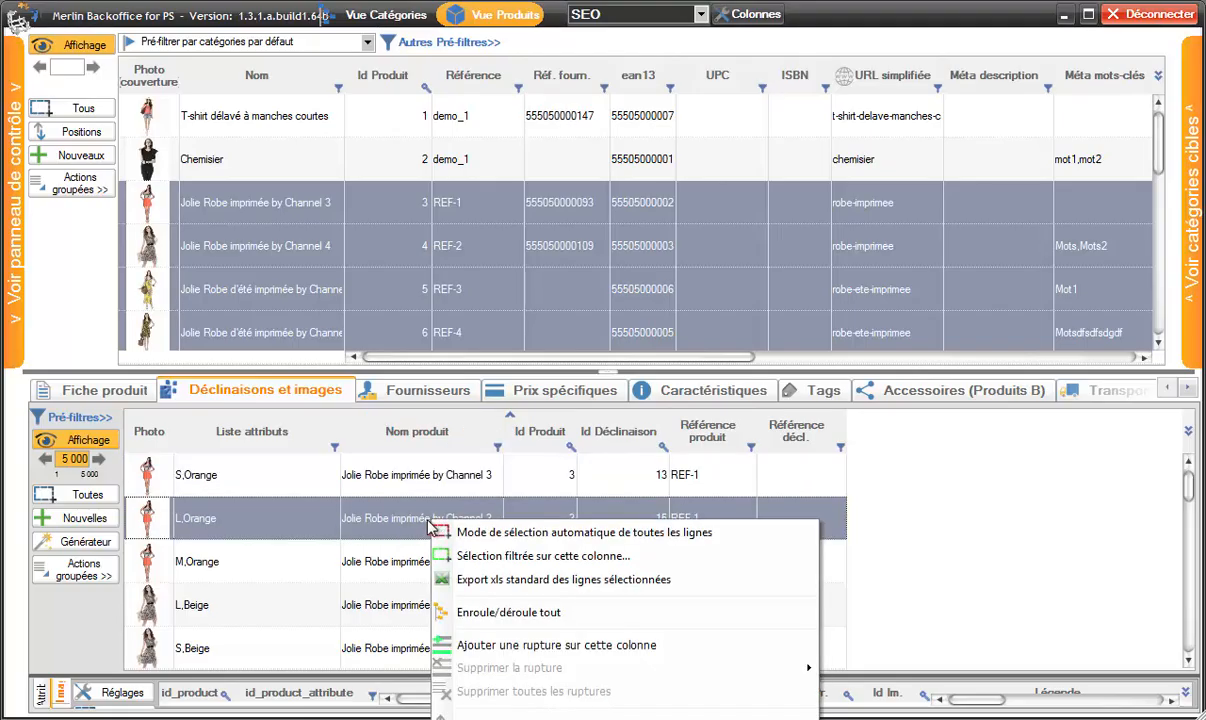
pyautogui.click(516, 647)
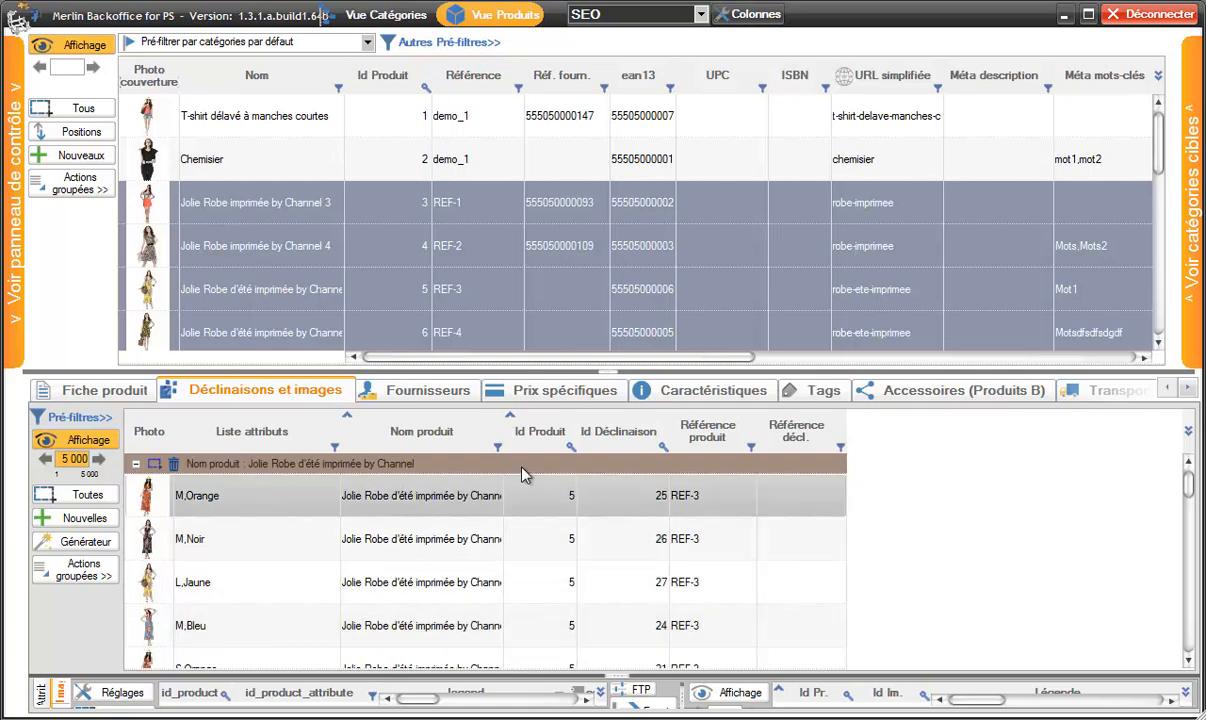
# Step: Select all the combination rows and open MagicEdit on their Référence décl. column
pyautogui.scroll(-1, 1190, 512)
pyautogui.moveTo(1190, 512); pyautogui.dragTo(1163, 605)
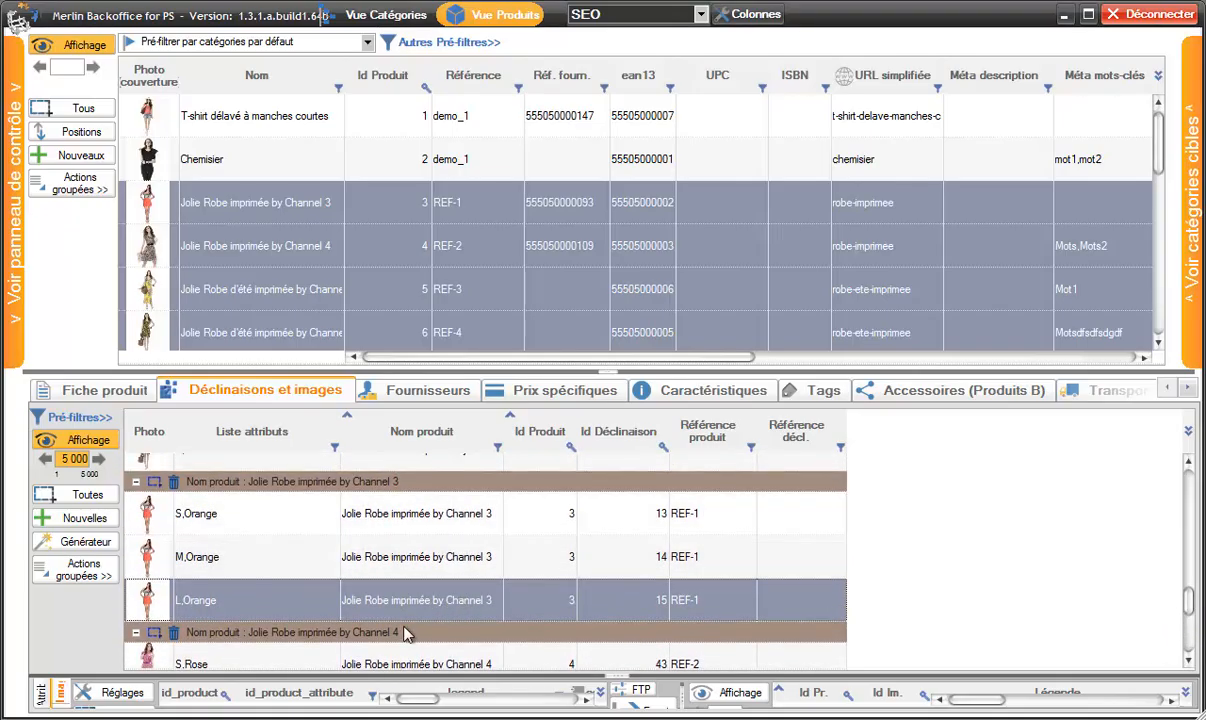
pyautogui.moveTo(1190, 600); pyautogui.dragTo(1193, 485)
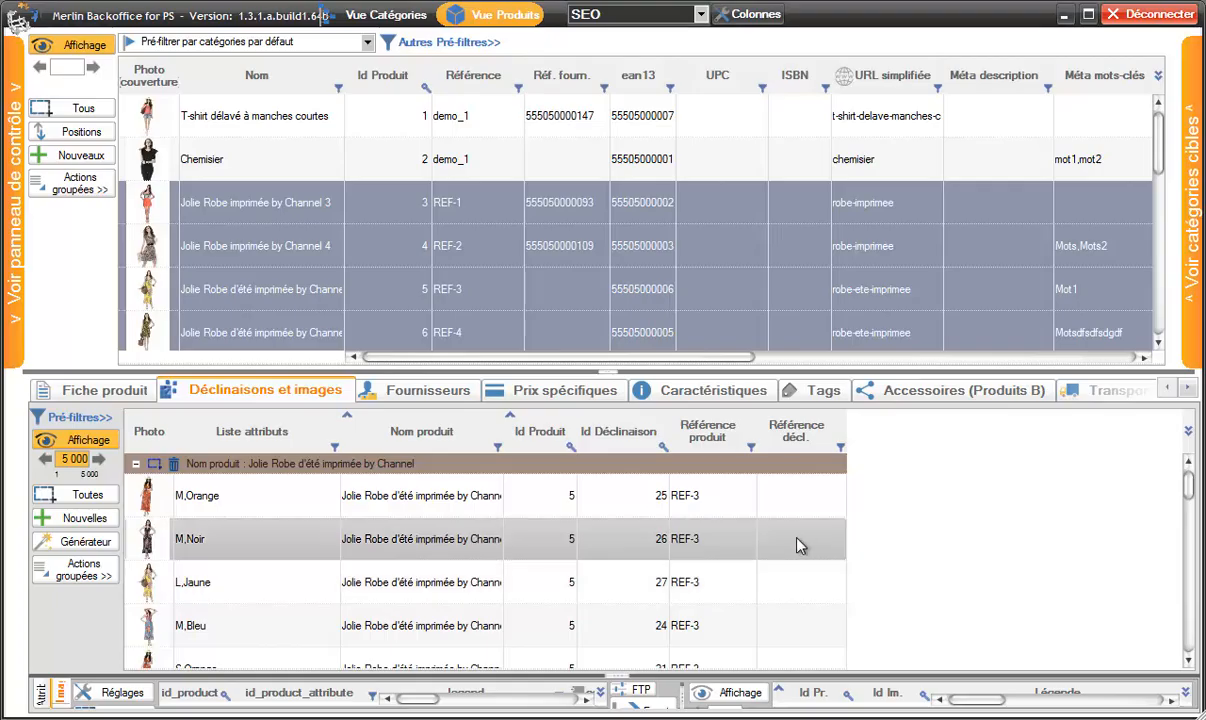
pyautogui.rightClick(779, 490)
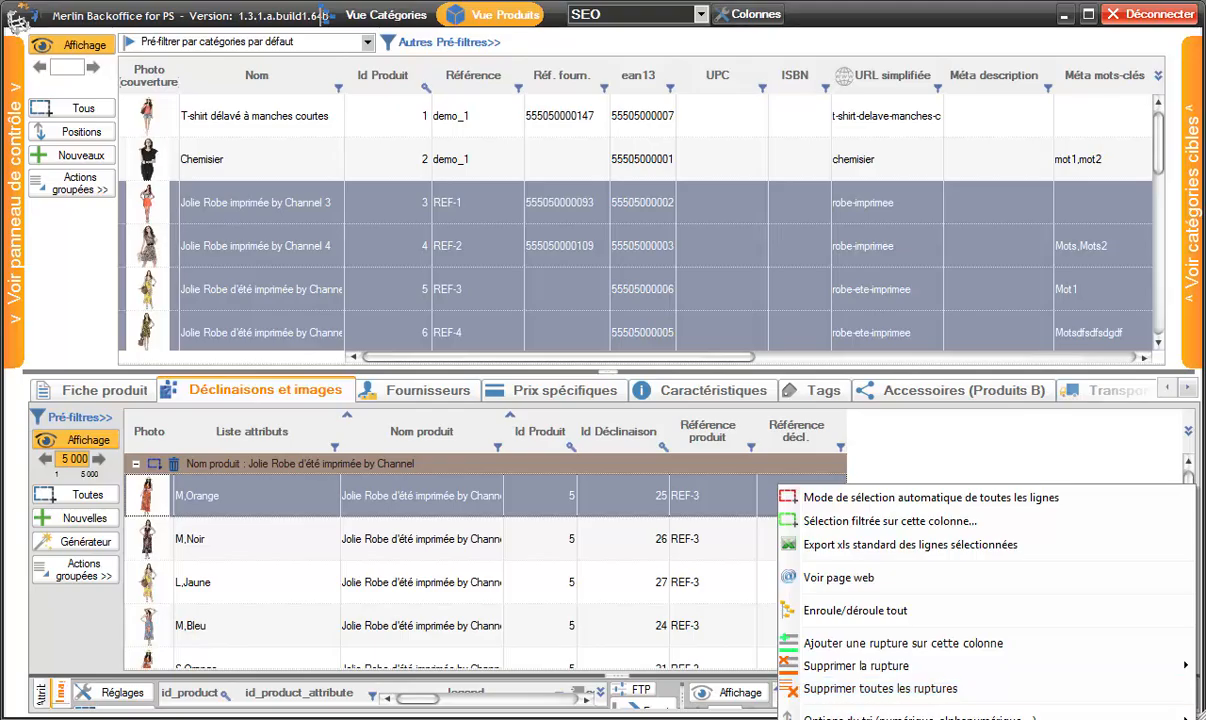
pyautogui.click(880, 717)
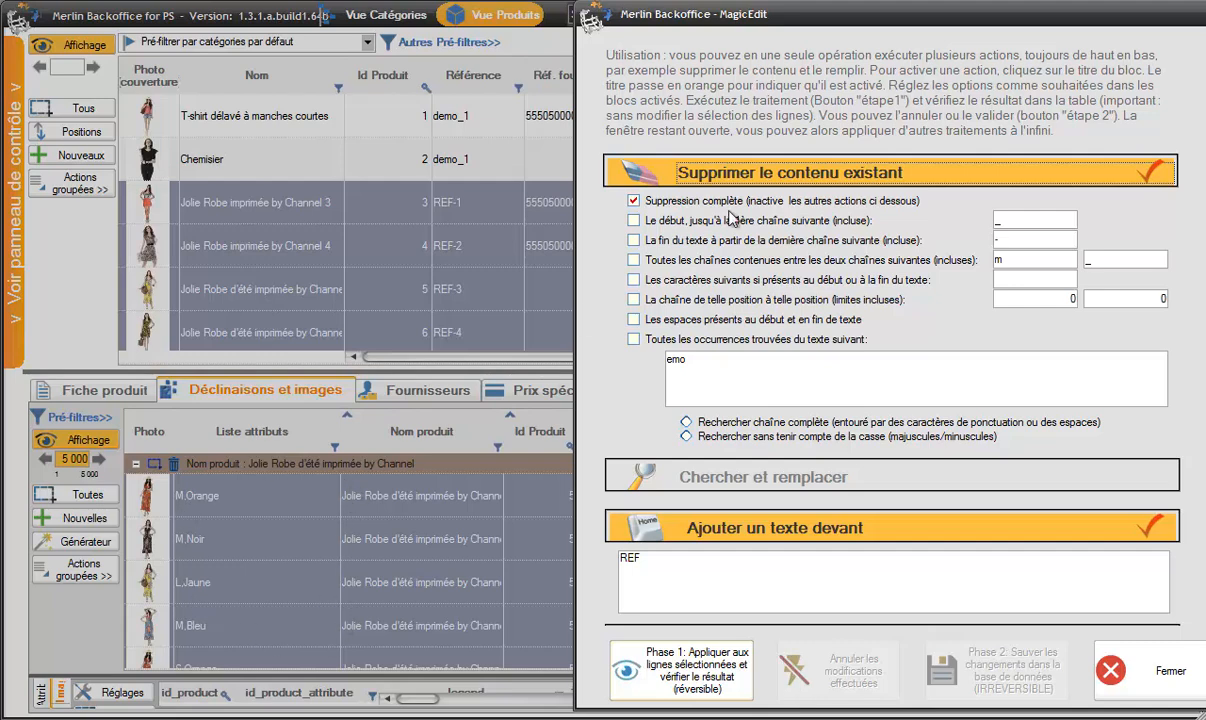
pyautogui.moveTo(878, 20); pyautogui.dragTo(1175, 30)
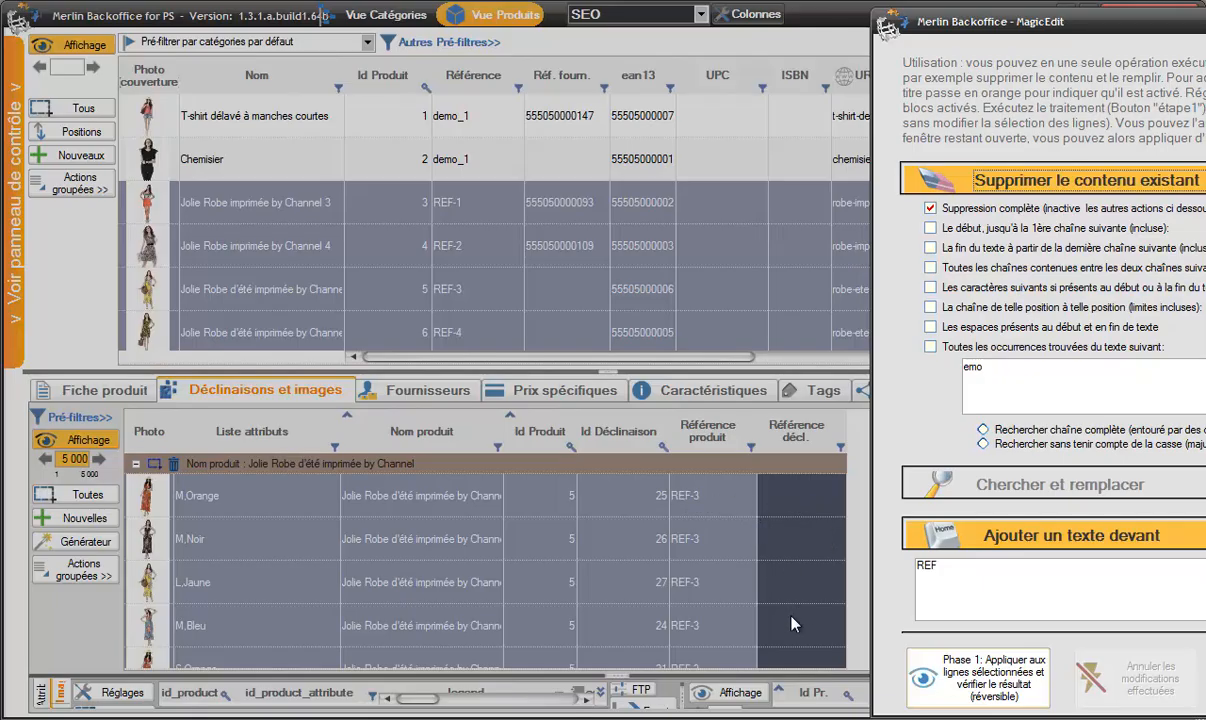
pyautogui.moveTo(1026, 22); pyautogui.dragTo(710, 11)
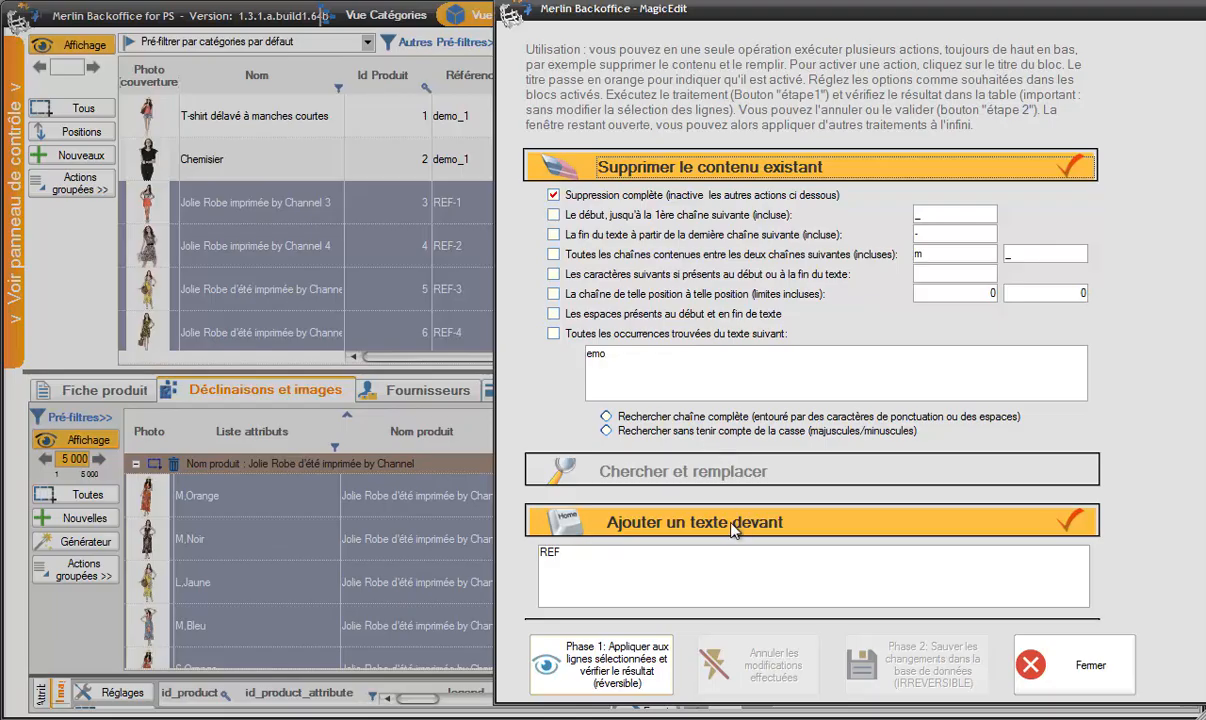
# Step: Disable the text added in front and instead add the content of the Référence produit column in front, row by row
pyautogui.click(680, 518)
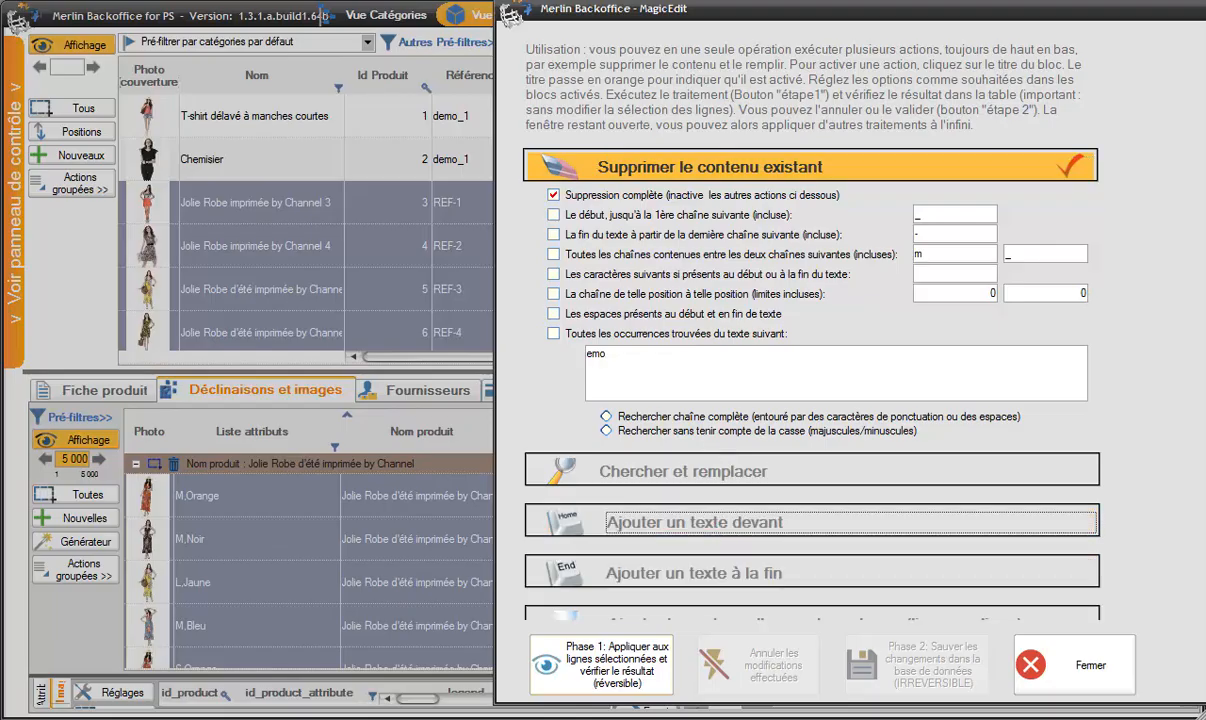
pyautogui.scroll(-3, 700, 450)
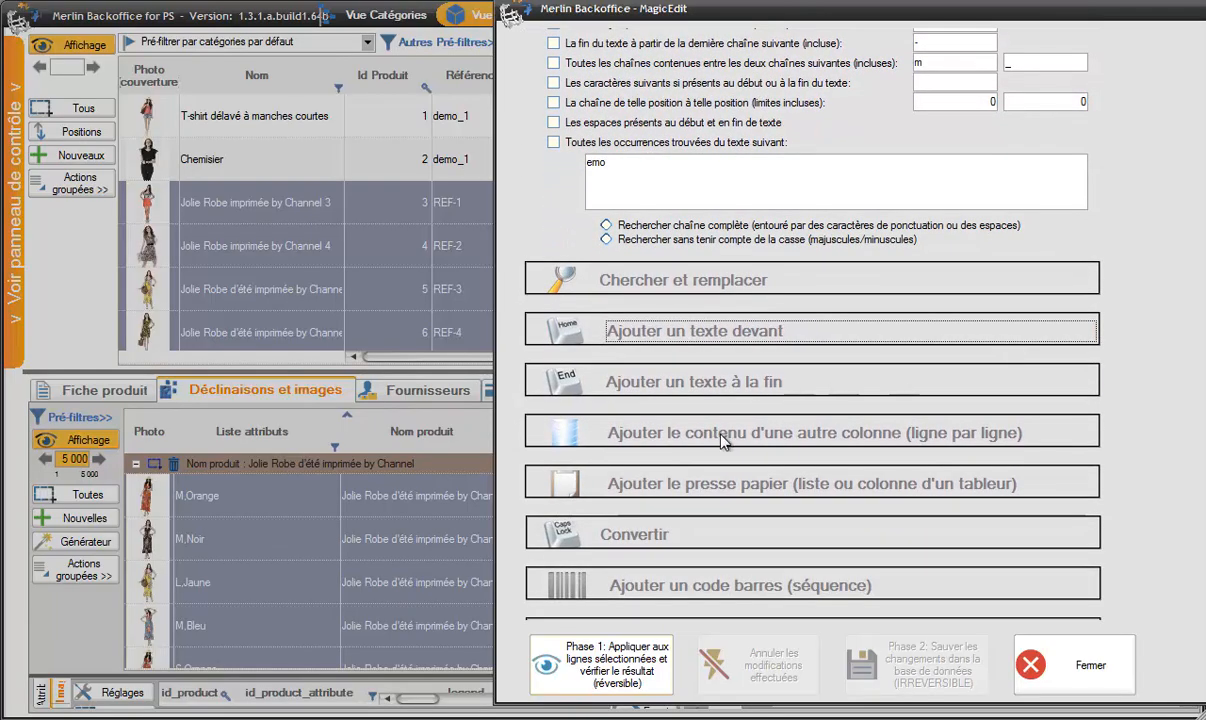
pyautogui.click(722, 442)
pyautogui.click(769, 466)
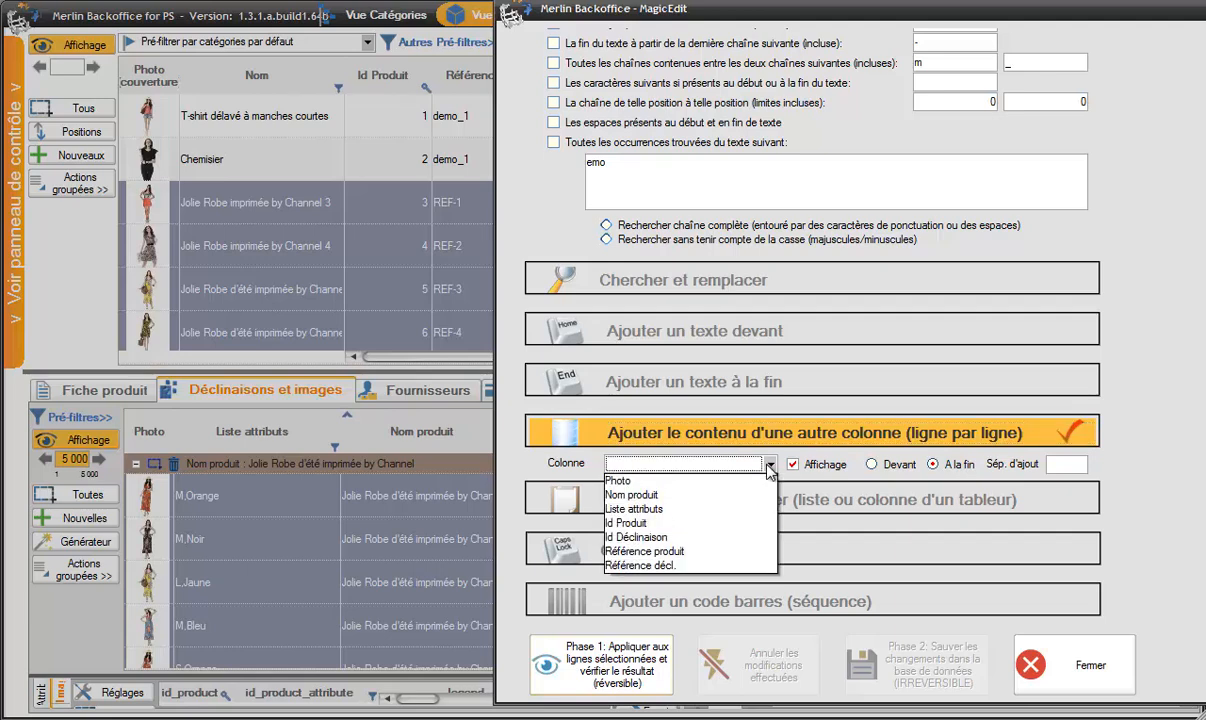
pyautogui.click(668, 551)
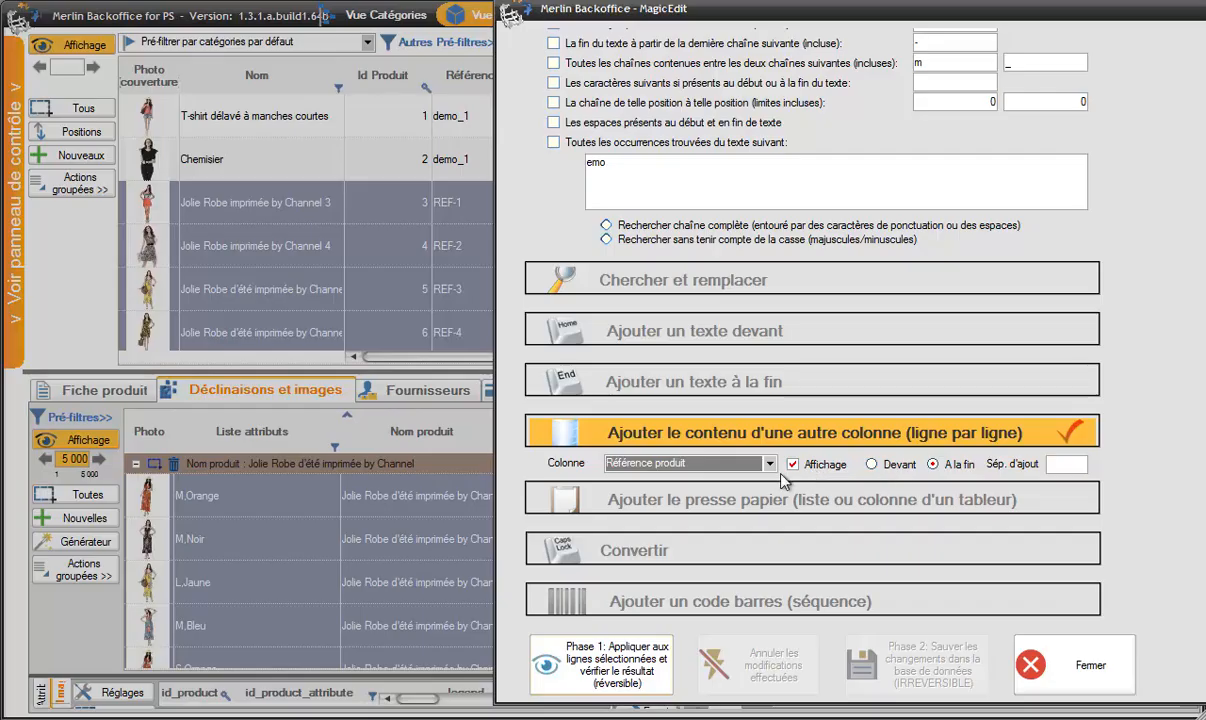
pyautogui.click(872, 464)
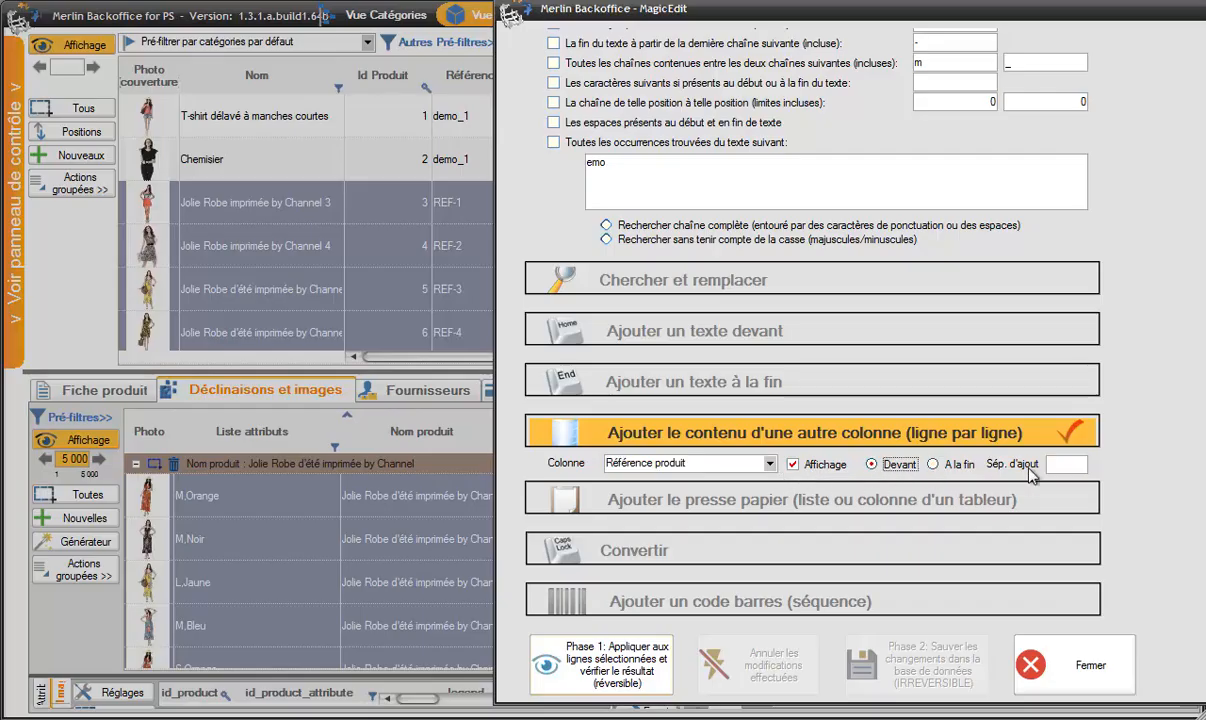
# Step: Set the index sequence's first value to 1, apply it to the combinations, save to the database and close MagicEdit
pyautogui.scroll(-5, 812, 432)
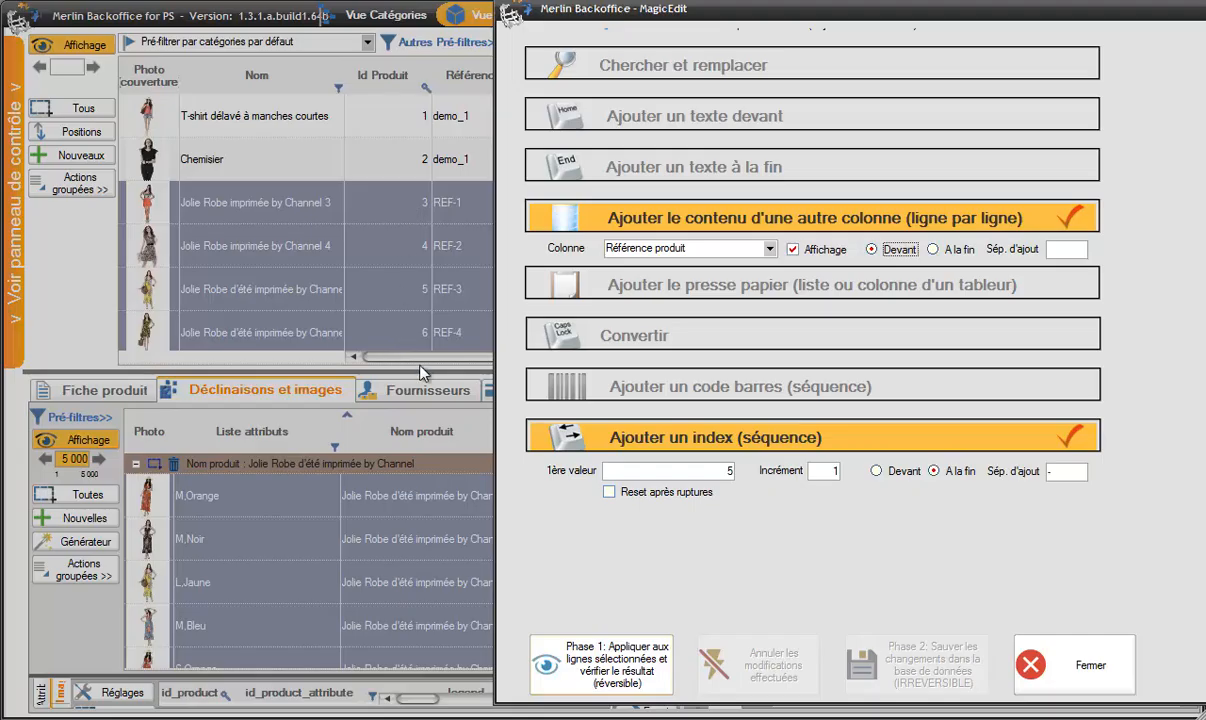
pyautogui.doubleClick(714, 468)
pyautogui.click(630, 670)
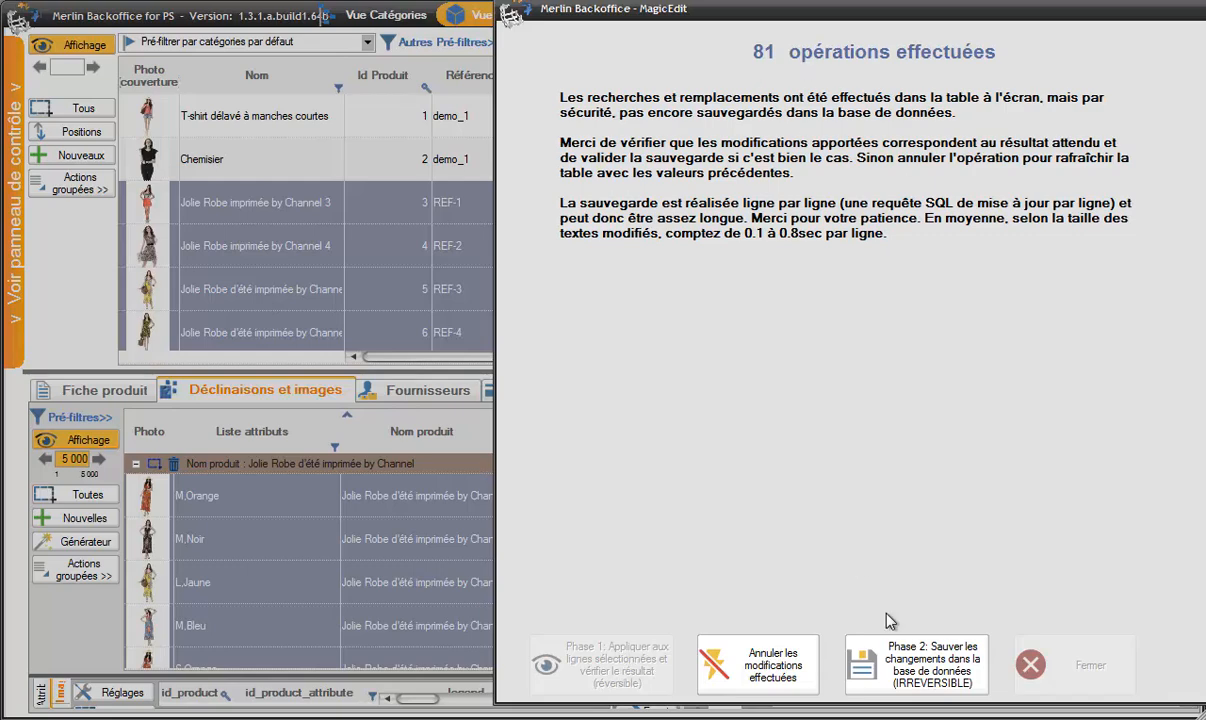
pyautogui.click(880, 655)
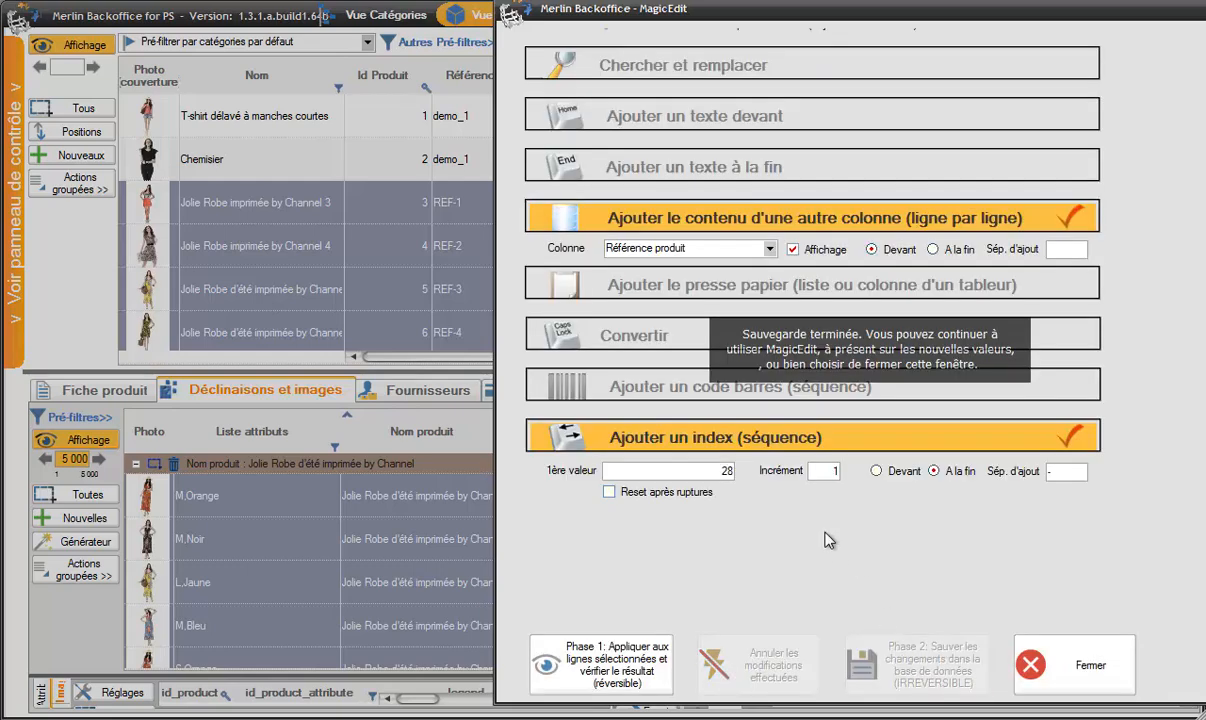
pyautogui.click(1100, 675)
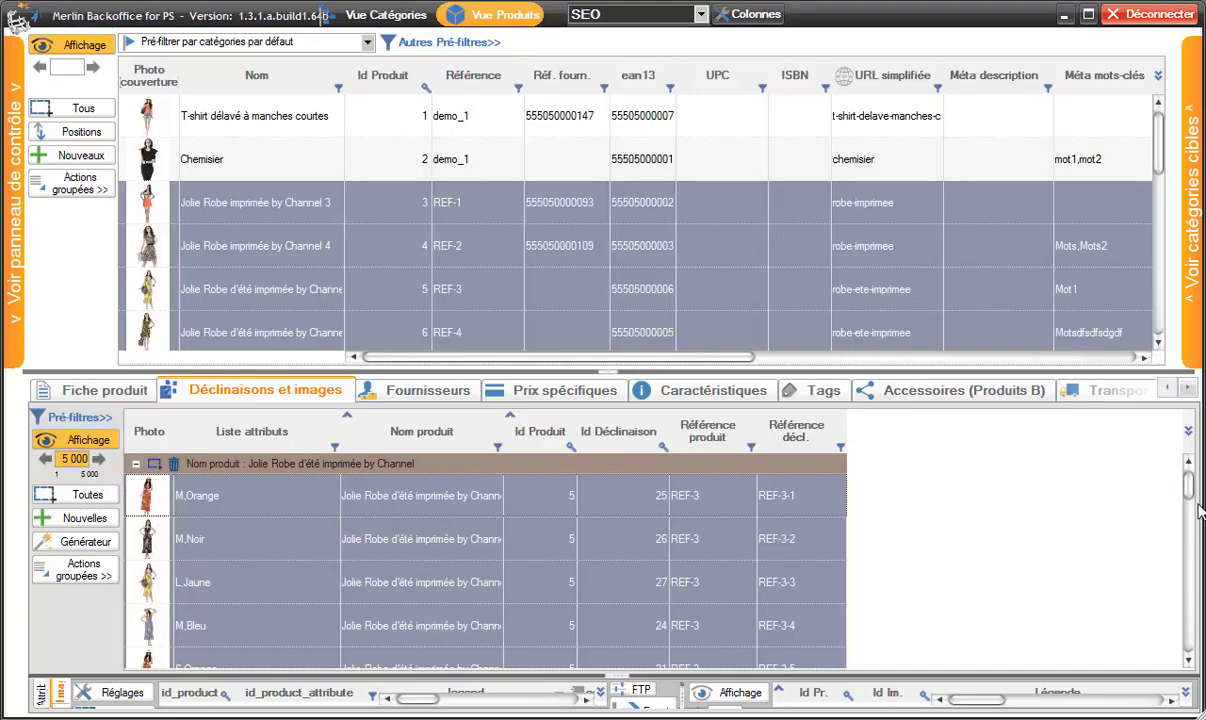
# Step: Check the numbering across the product groups and reopen MagicEdit on the Référence décl. column of the selected combinations
pyautogui.moveTo(1188, 485); pyautogui.dragTo(1188, 483)
pyautogui.moveTo(1188, 487); pyautogui.dragTo(1187, 604)
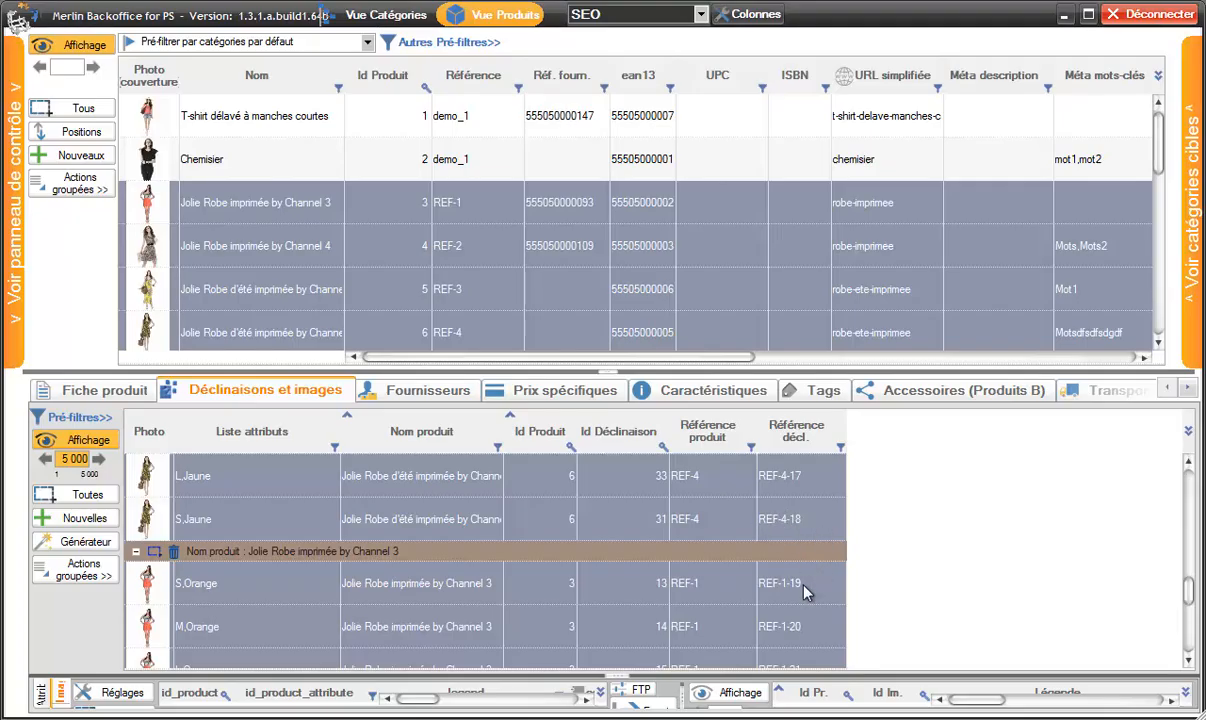
pyautogui.scroll(-2, 1189, 597)
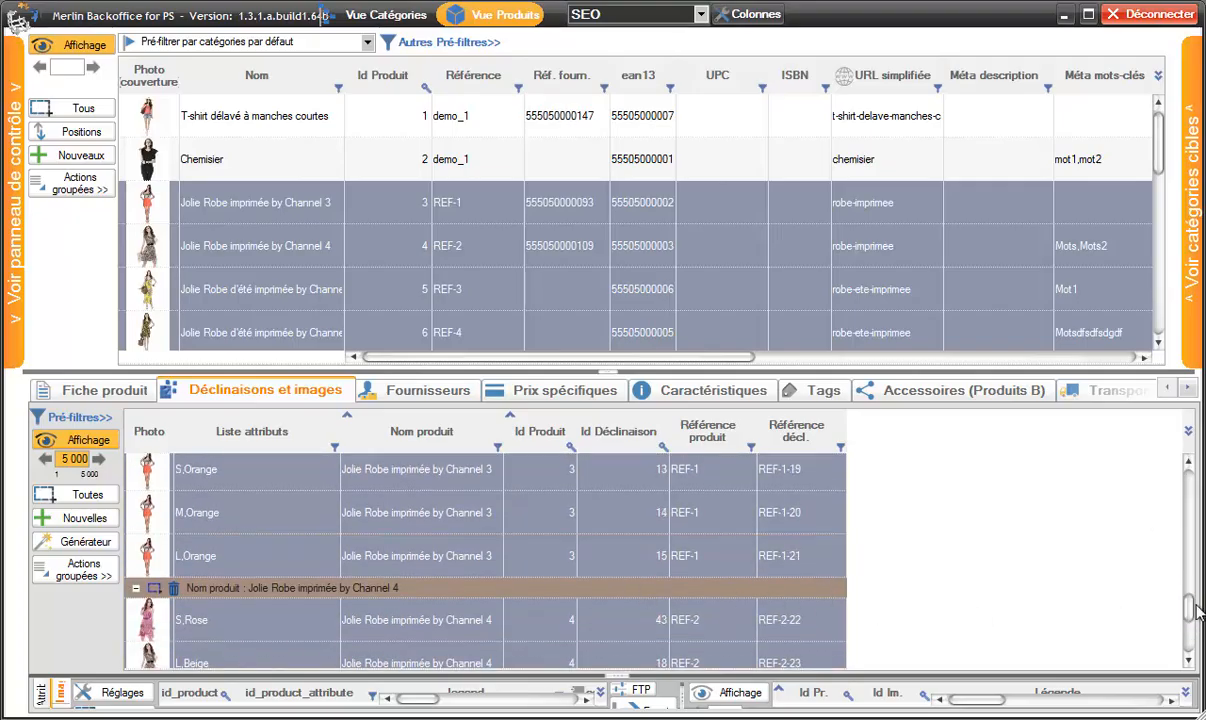
pyautogui.moveTo(1190, 602)
pyautogui.mouseDown()
pyautogui.moveTo(1190, 616)
pyautogui.moveTo(1190, 591)
pyautogui.mouseUp()
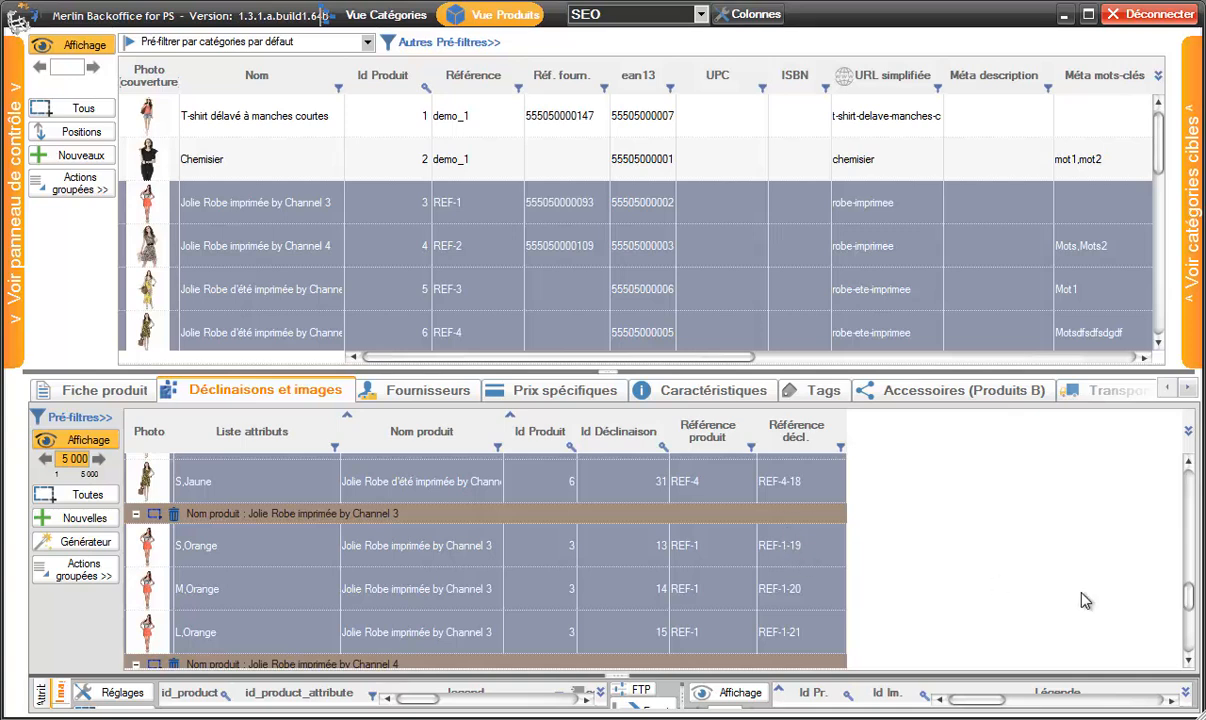
pyautogui.rightClick(812, 549)
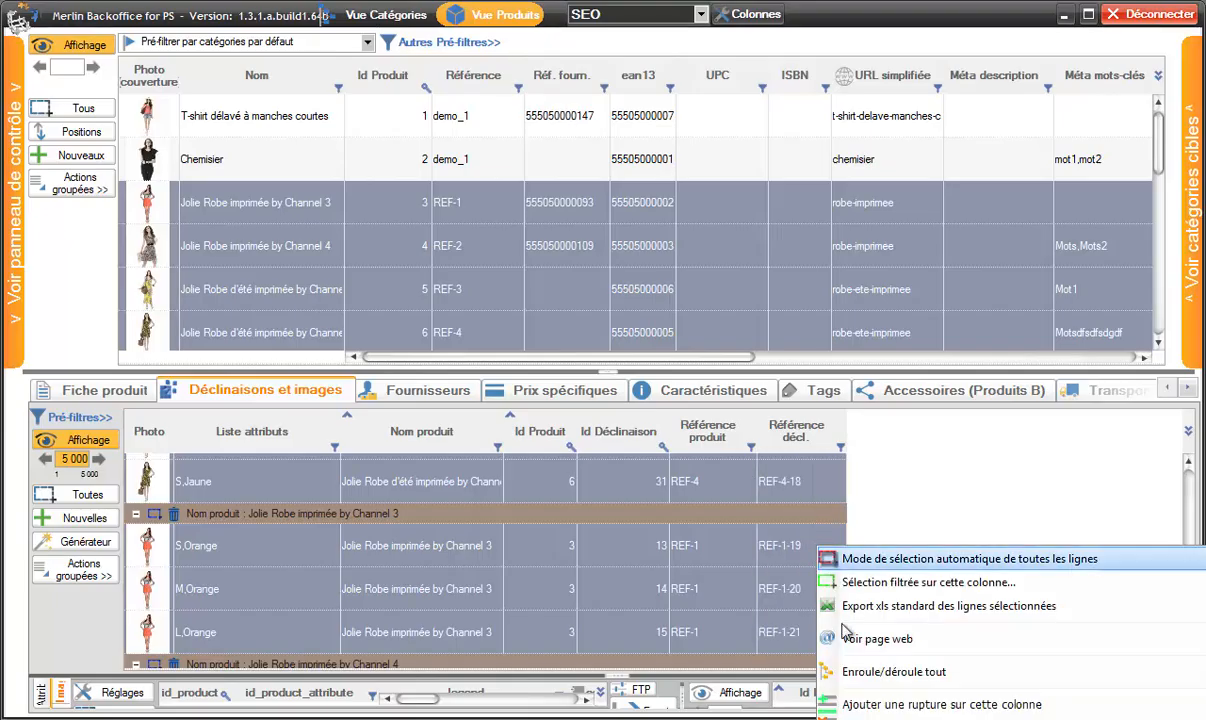
pyautogui.click(900, 717)
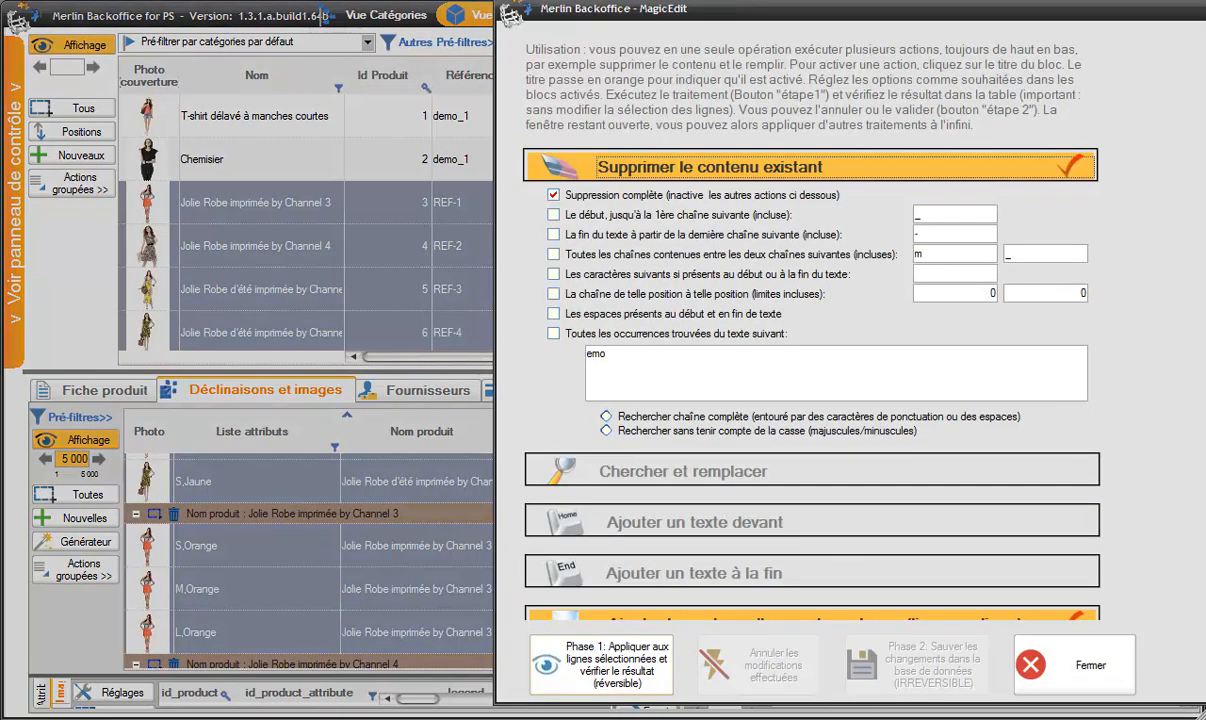
# Step: Choose Référence produit as the column to add, set the index's first value to 1 and enable its reset after breaks
pyautogui.scroll(-8, 812, 330)
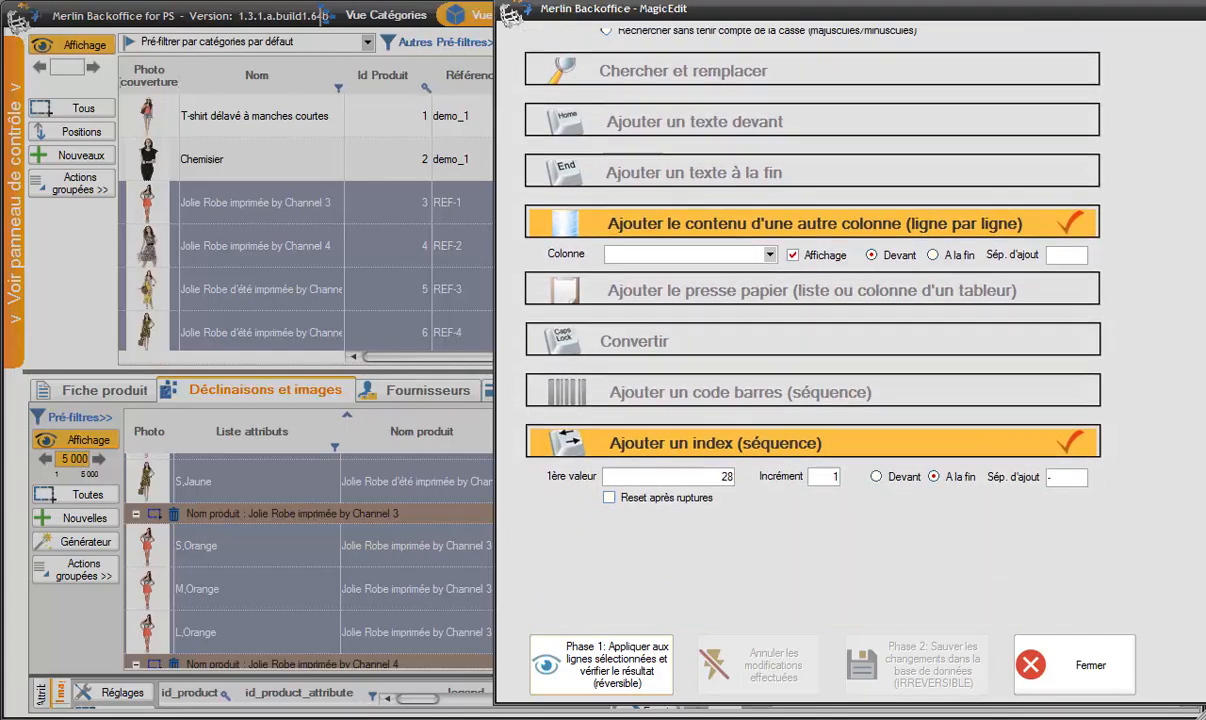
pyautogui.click(735, 252)
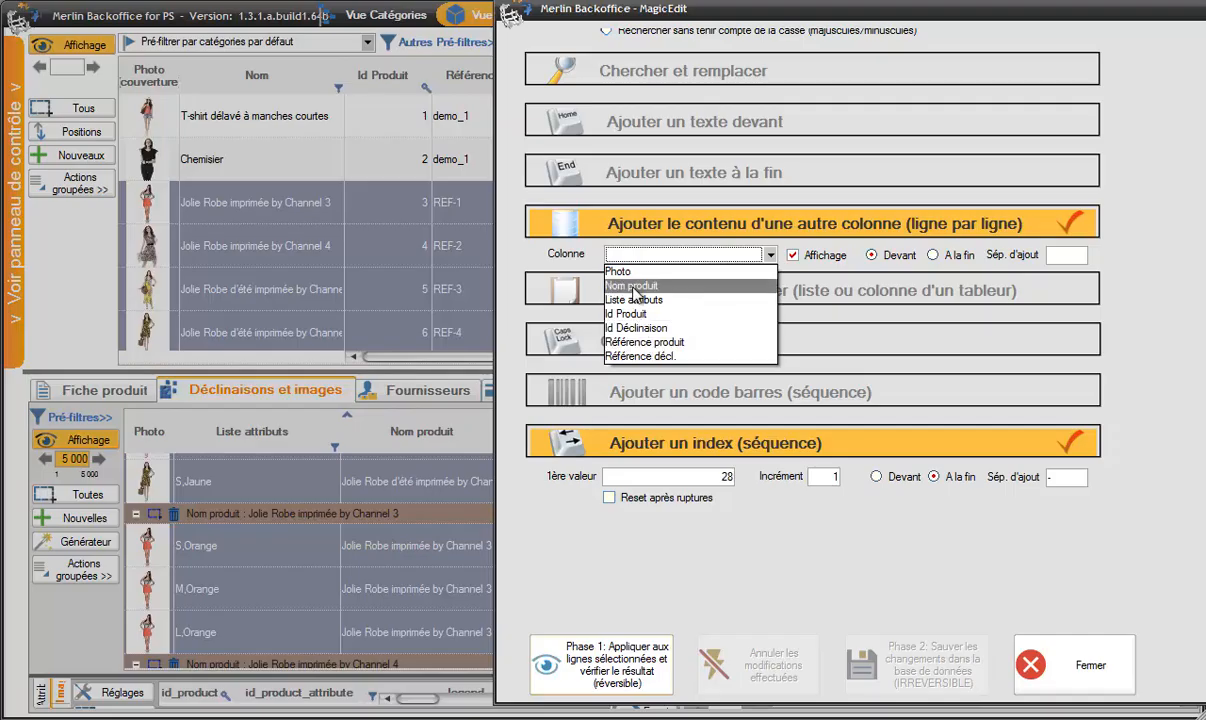
pyautogui.click(638, 342)
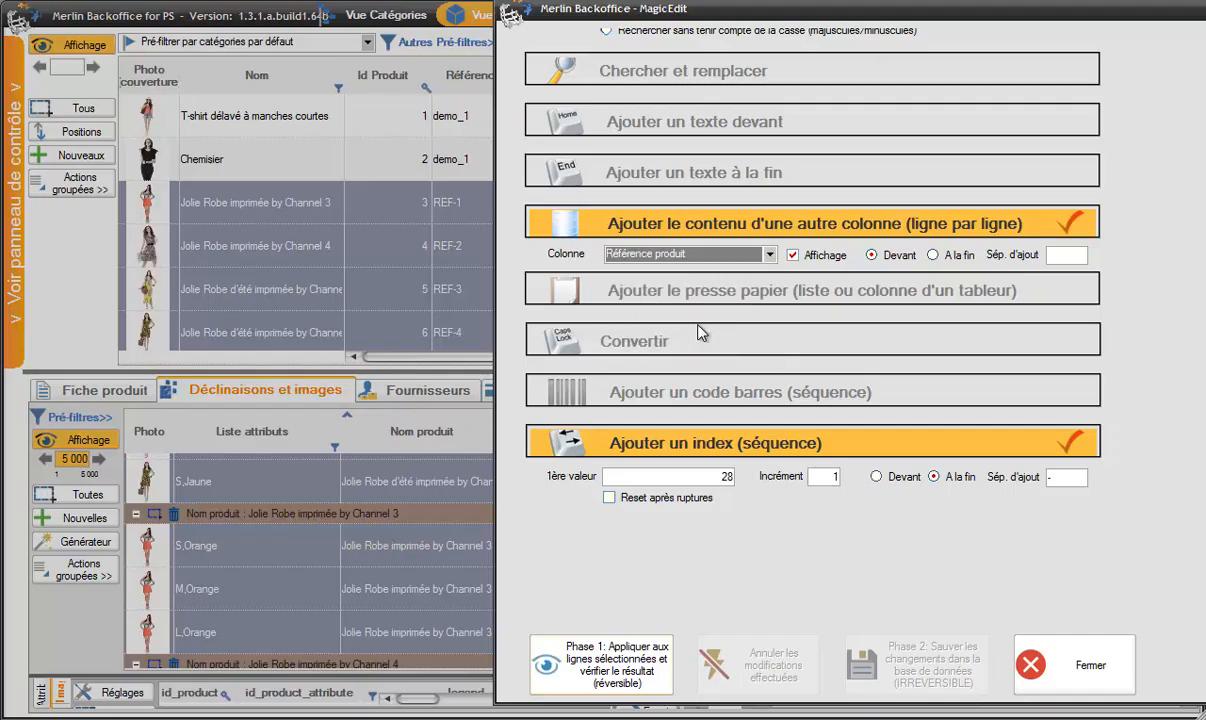
pyautogui.click(715, 479)
pyautogui.write('1')
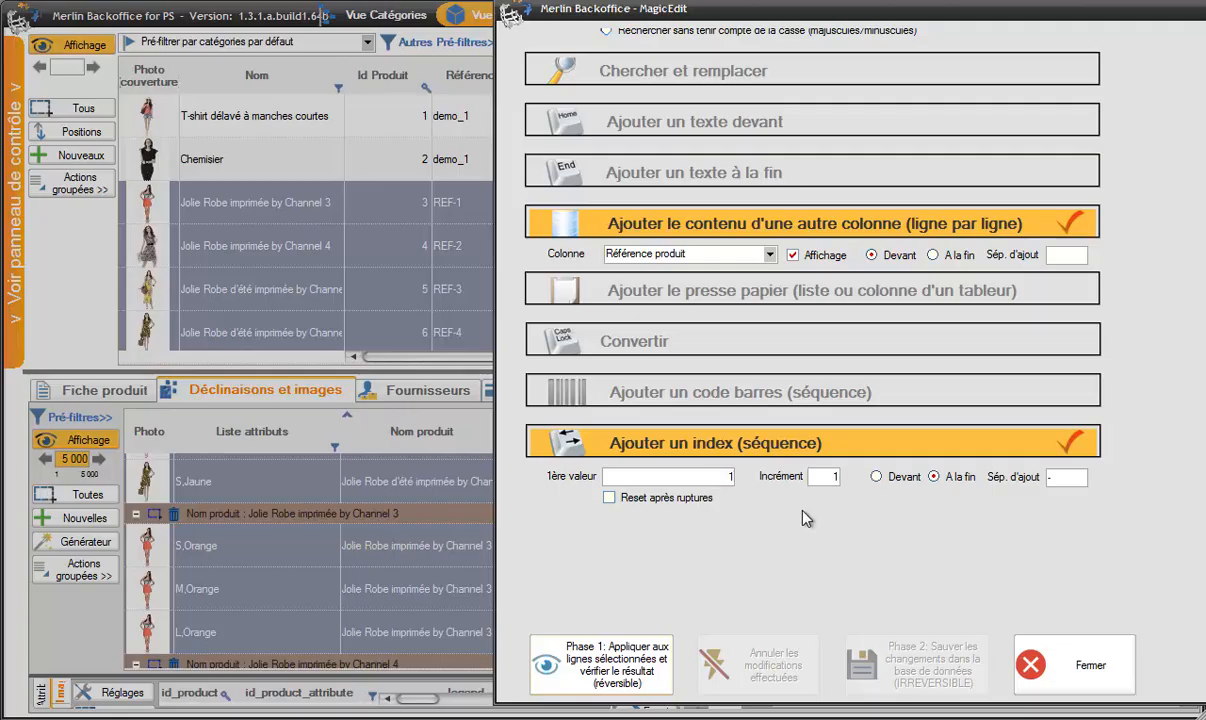
pyautogui.click(609, 497)
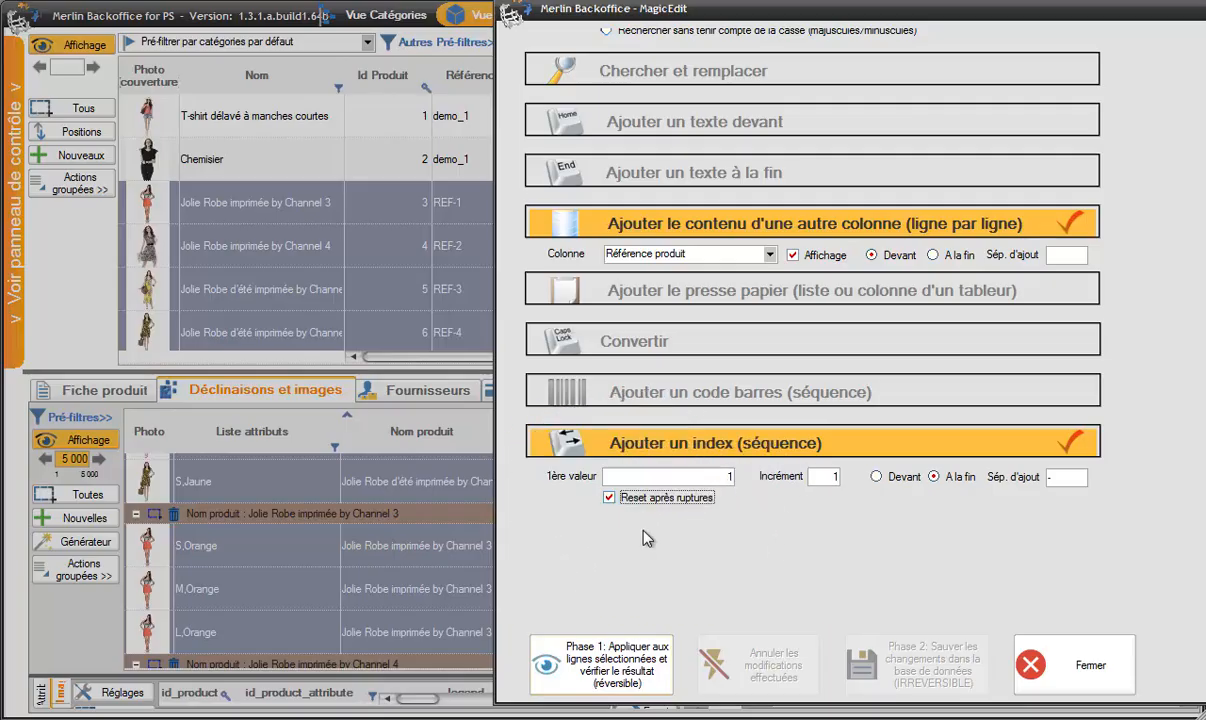
# Step: Apply the product reference and restarting index to the selected combinations, save the changes to the database and close MagicEdit
pyautogui.click(640, 668)
pyautogui.click(858, 632)
pyautogui.click(1030, 665)
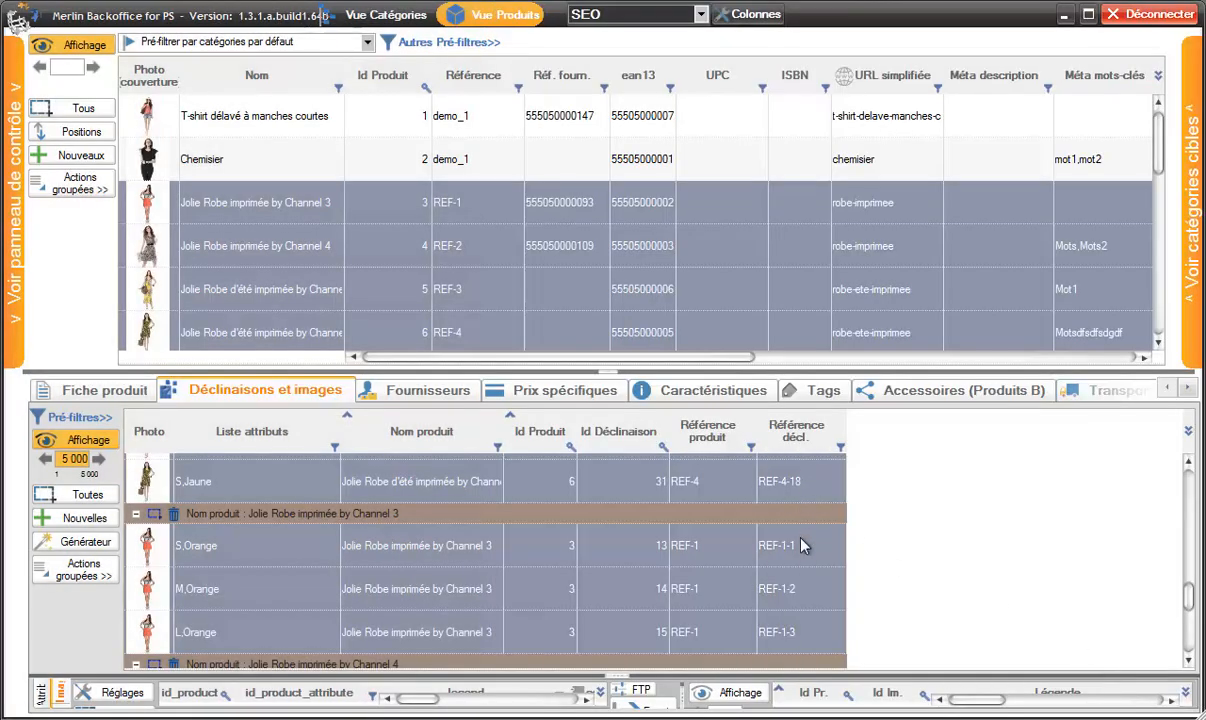
# Step: Check that the combination references in the Référence décl. column restart their numbering for each product
pyautogui.scroll(-2, 800, 558)
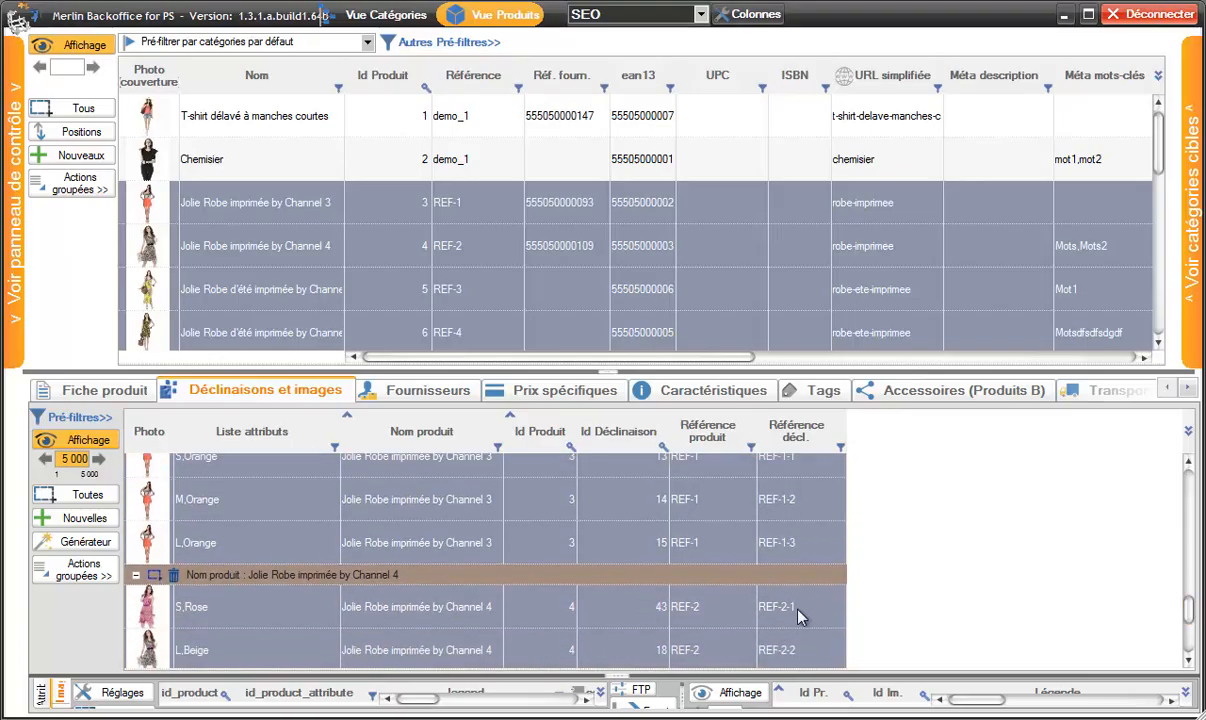
pyautogui.moveTo(1188, 610); pyautogui.dragTo(1192, 525)
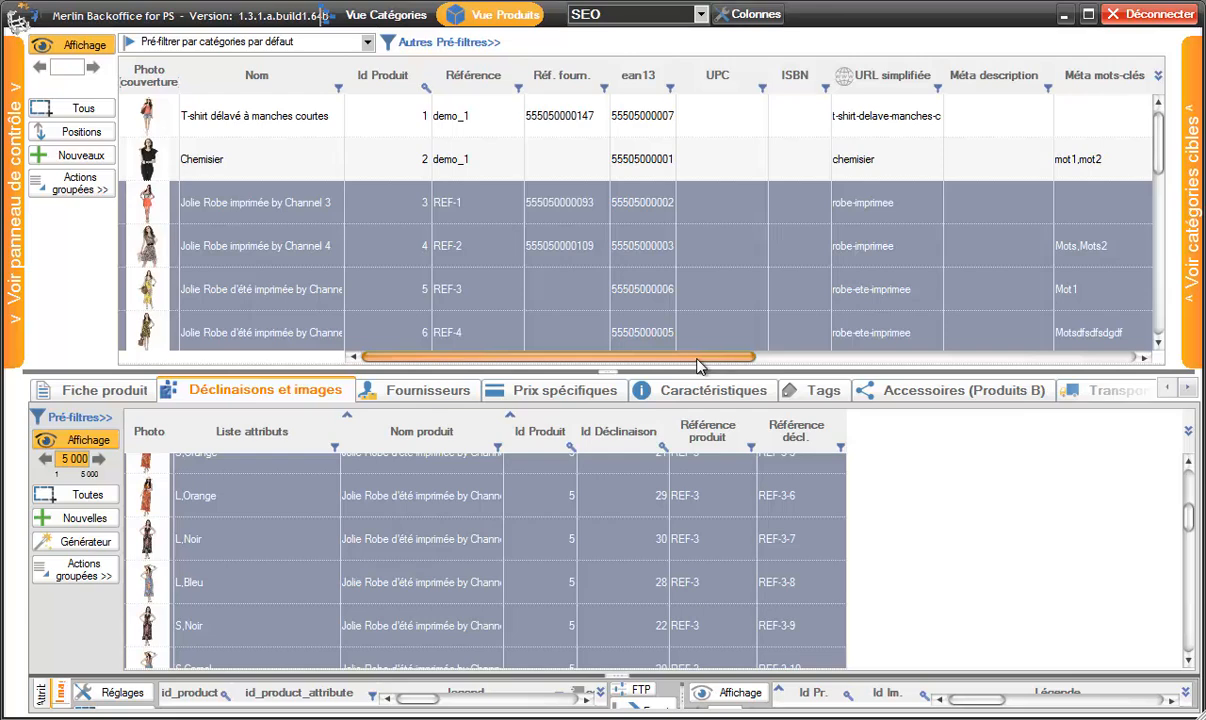
pyautogui.moveTo(725, 365); pyautogui.dragTo(880, 370)
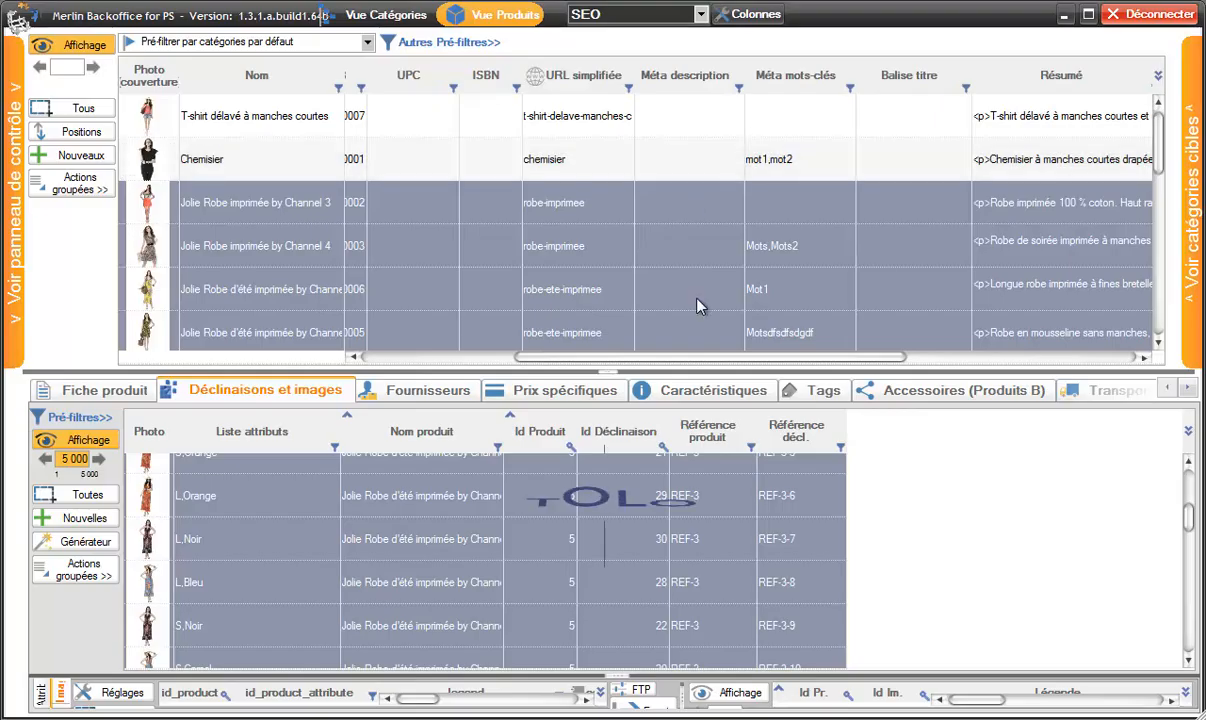
pyautogui.scroll(-2, 1151, 238)
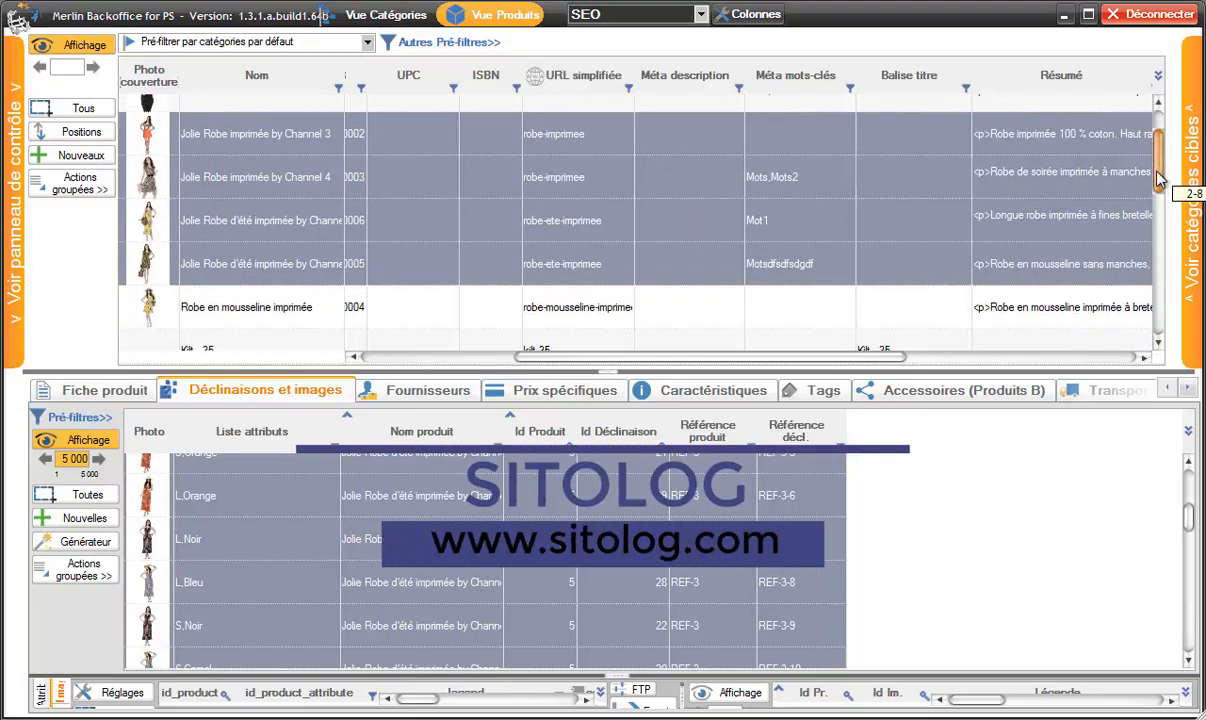
pyautogui.scroll(2, 1089, 157)
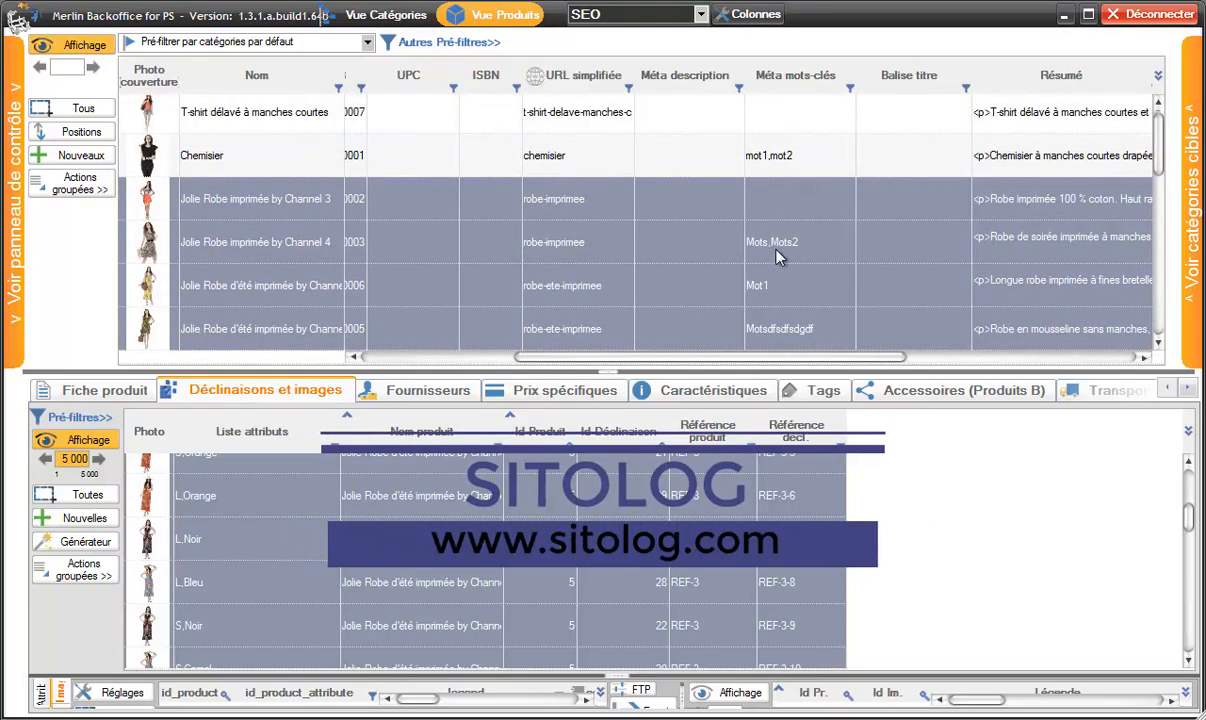